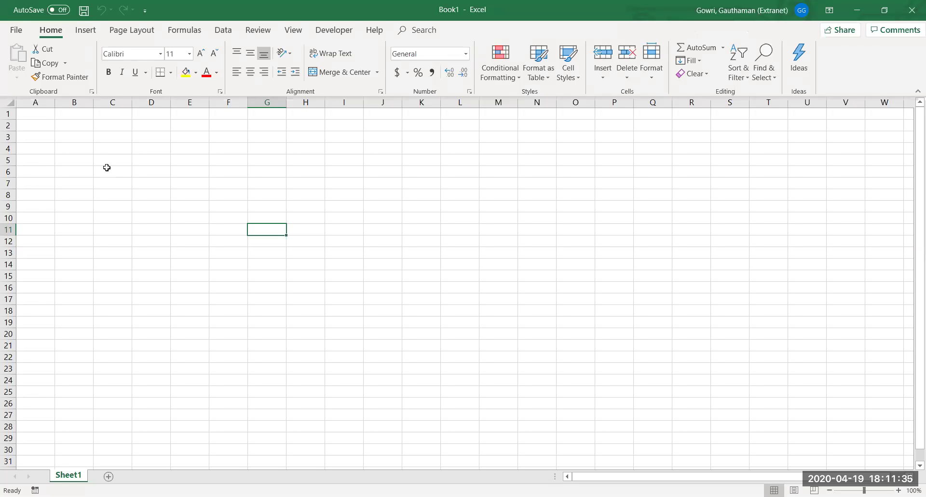
pyautogui.click(140, 193)
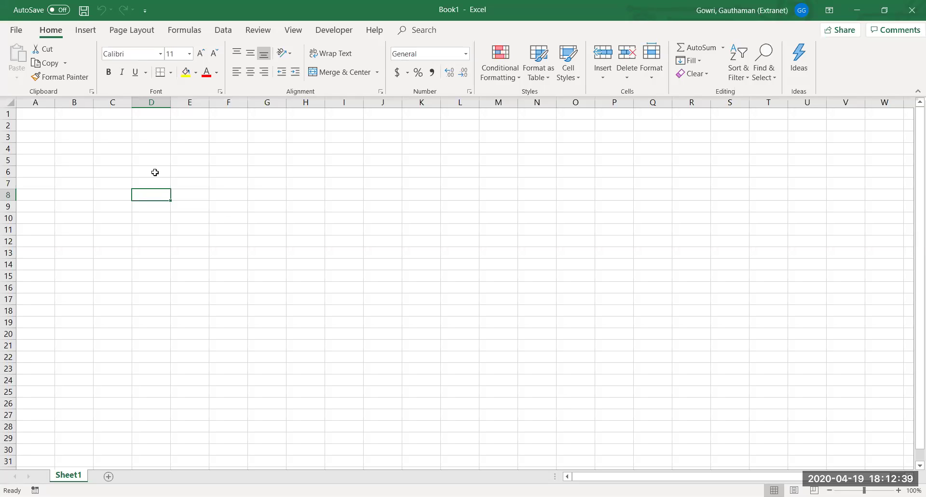
pyautogui.click(98, 135)
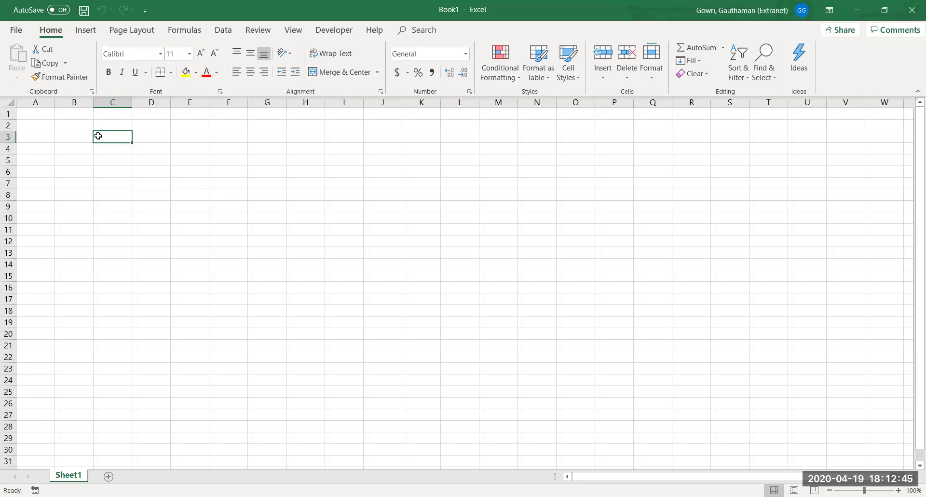
pyautogui.click(123, 221)
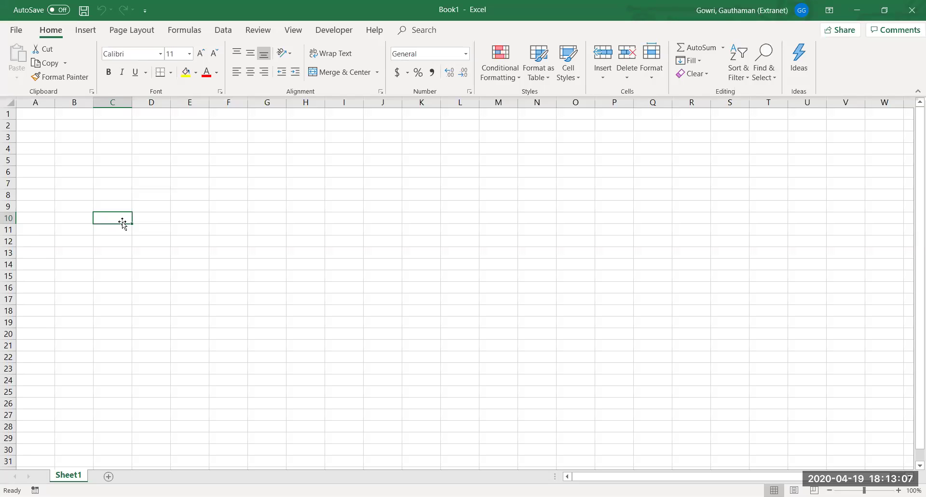
pyautogui.click(244, 245)
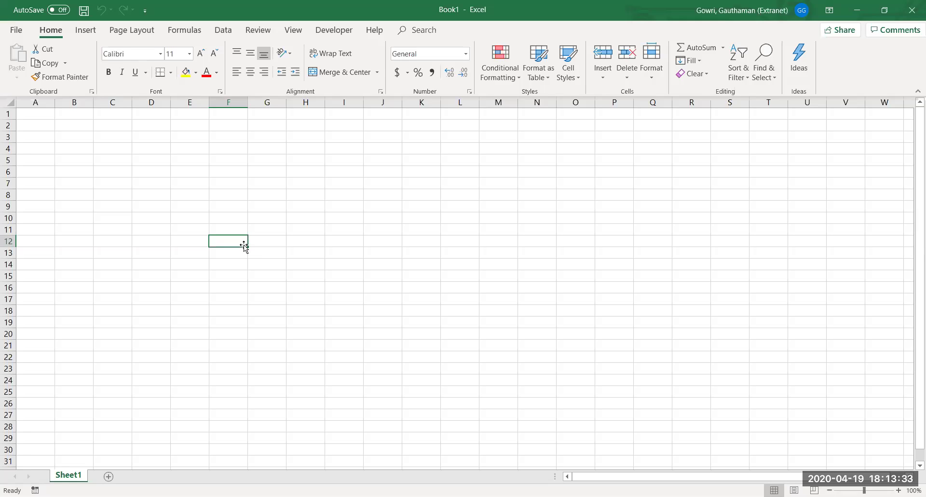
pyautogui.click(166, 186)
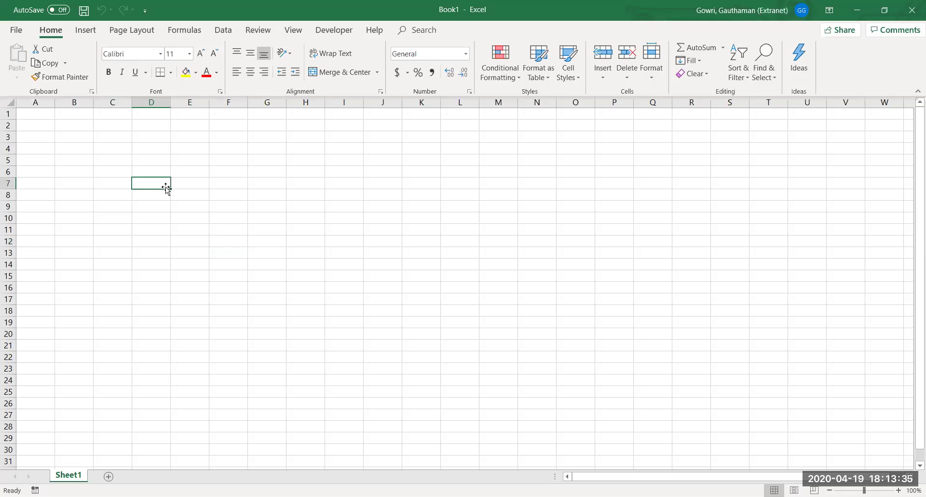
pyautogui.click(100, 148)
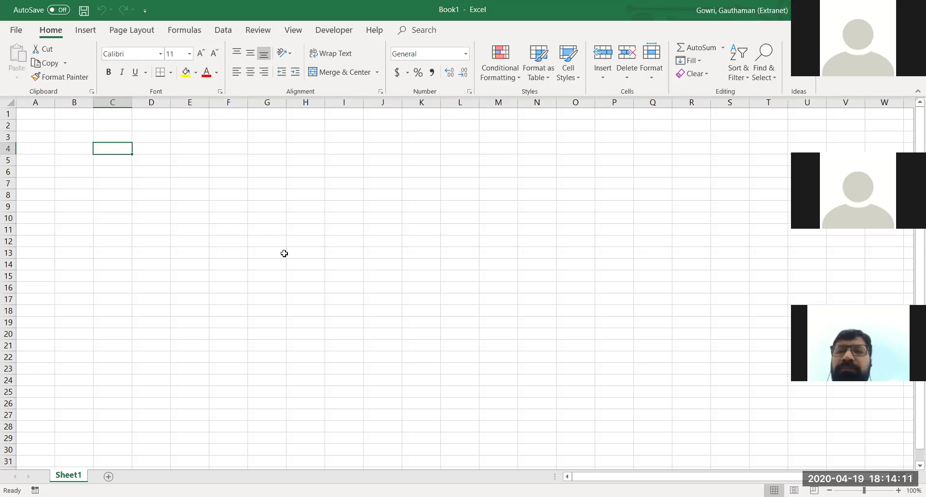
pyautogui.click(229, 238)
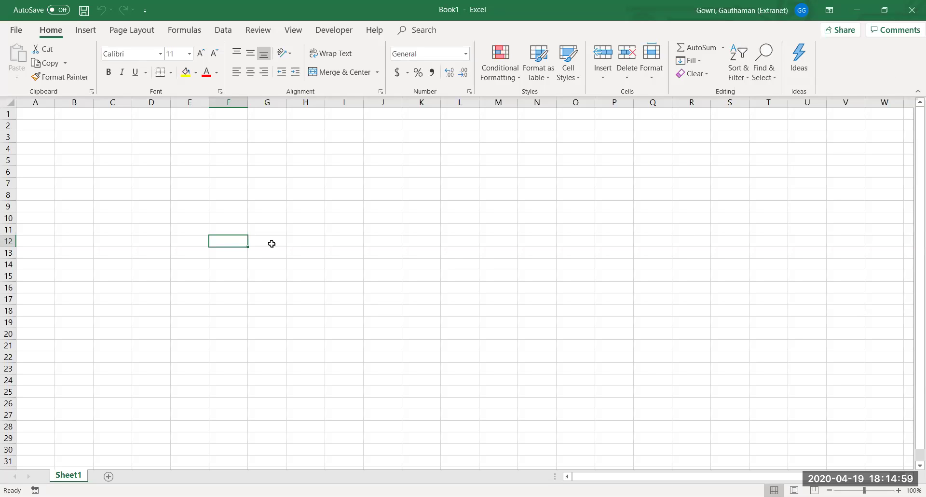
pyautogui.click(41, 161)
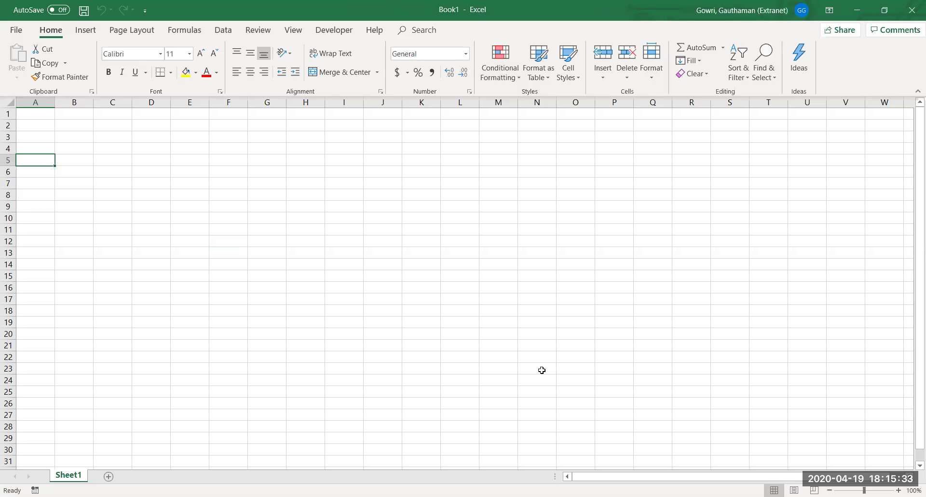
pyautogui.click(395, 246)
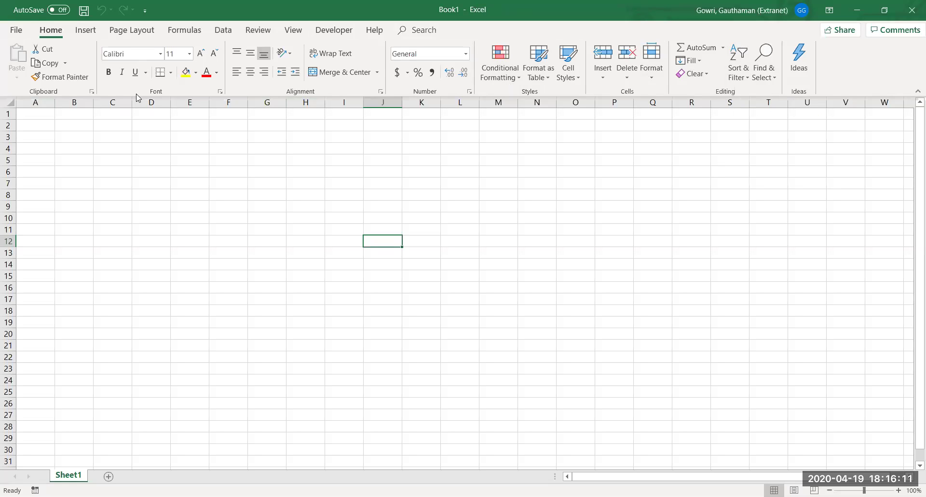
pyautogui.click(96, 37)
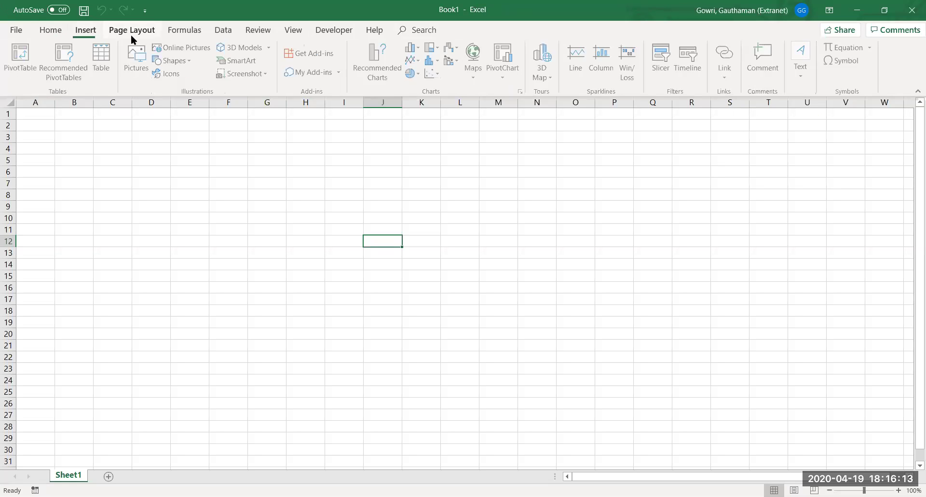
pyautogui.click(131, 30)
pyautogui.click(197, 31)
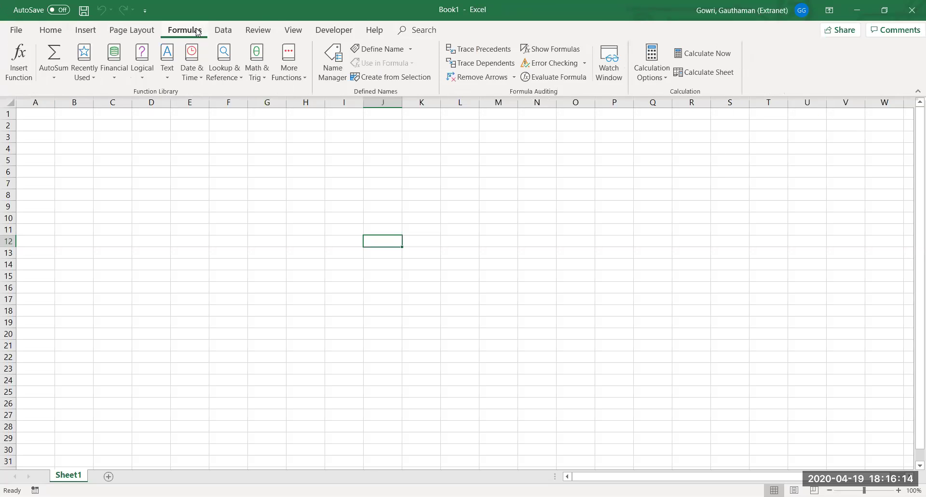
pyautogui.click(227, 31)
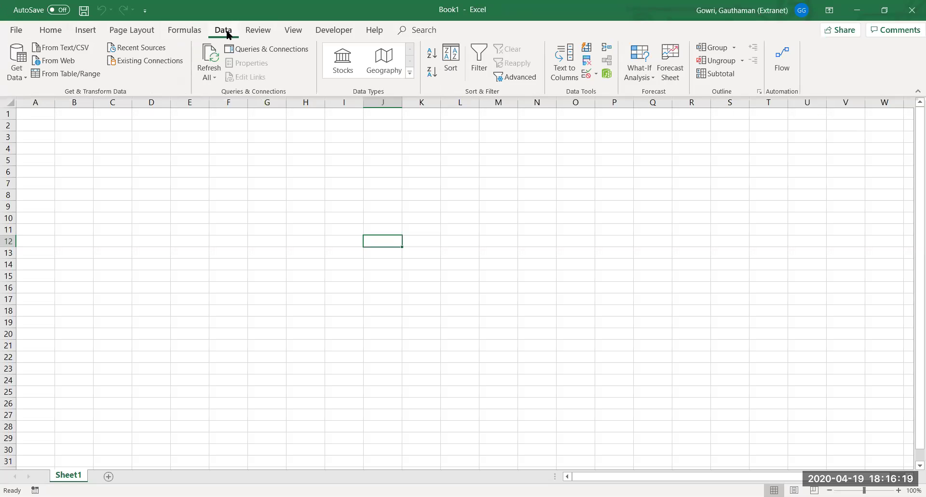
pyautogui.click(45, 30)
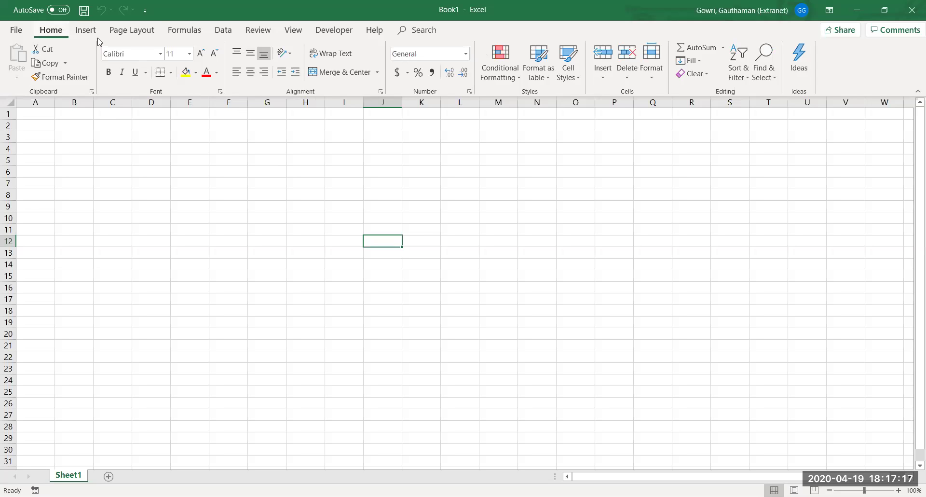
pyautogui.click(80, 30)
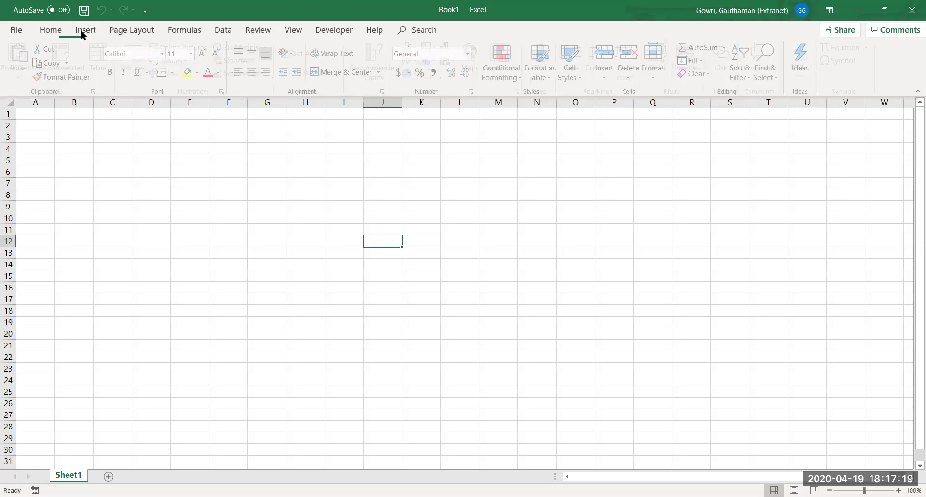
pyautogui.click(114, 32)
pyautogui.click(193, 31)
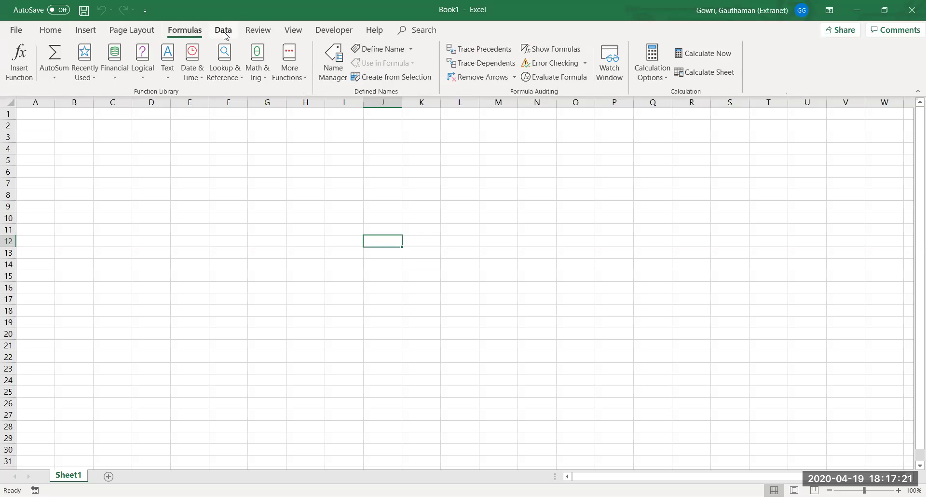
pyautogui.click(225, 32)
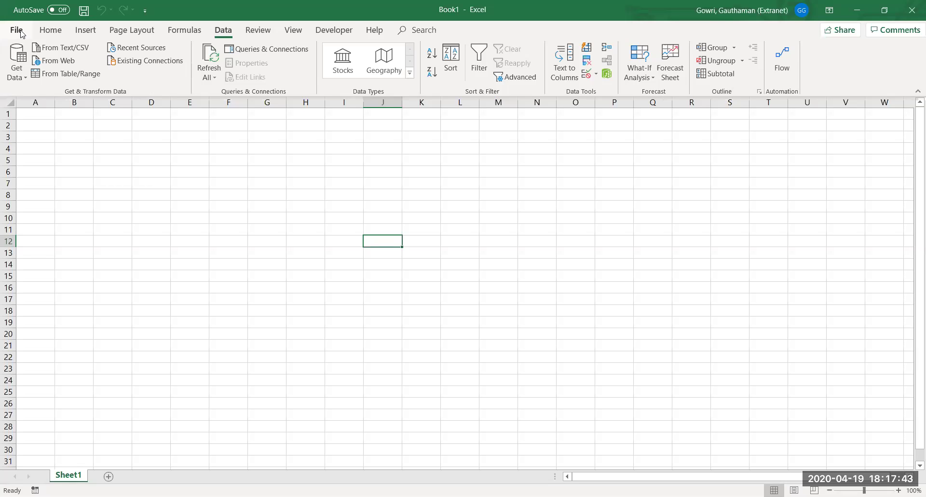
pyautogui.click(51, 30)
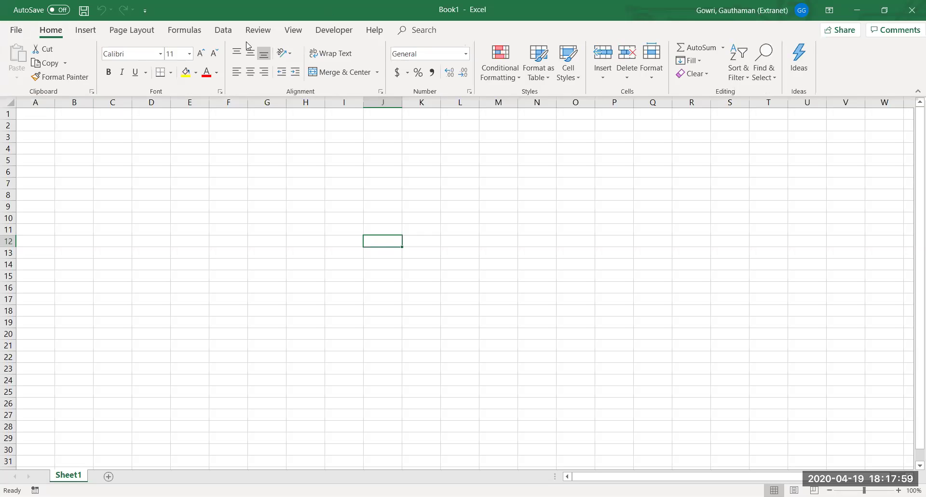
pyautogui.click(263, 72)
pyautogui.click(85, 38)
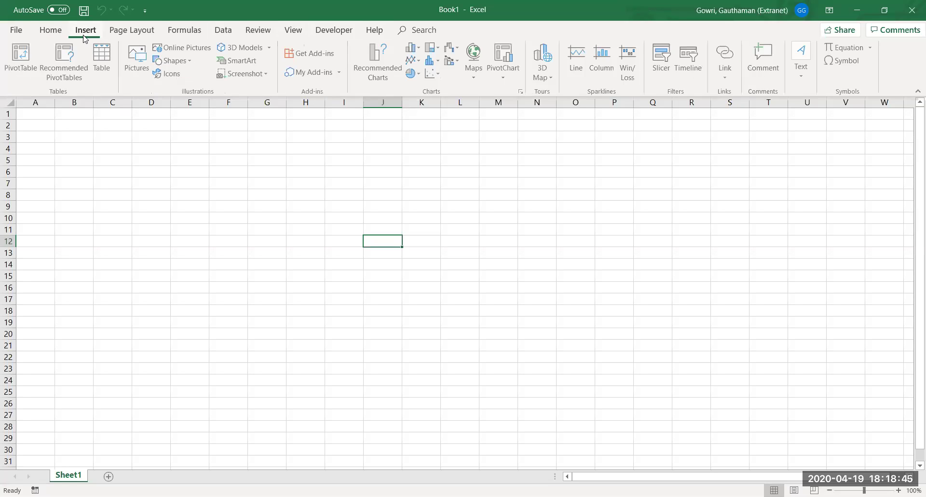
pyautogui.click(143, 33)
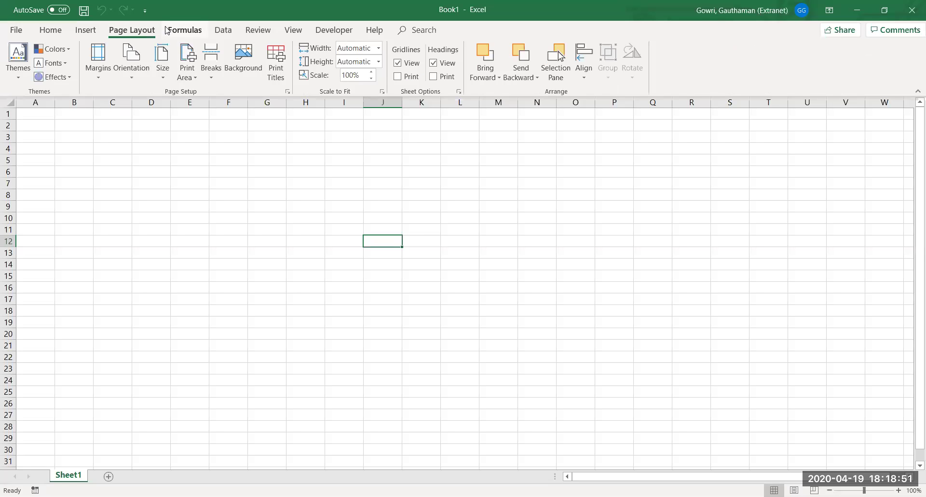
pyautogui.click(185, 30)
pyautogui.click(103, 180)
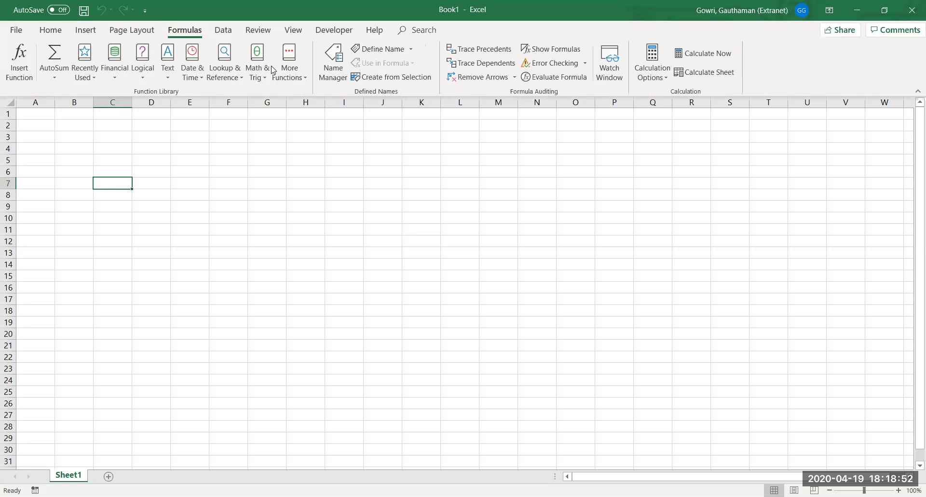
# Step: Show the formula bar above the worksheet grid
pyautogui.click(292, 32)
pyautogui.click(179, 53)
pyautogui.click(191, 198)
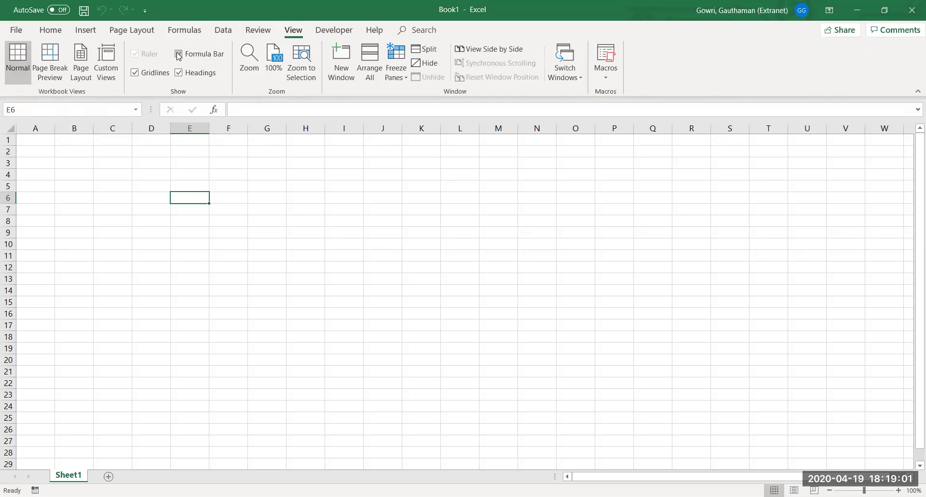
pyautogui.click(302, 261)
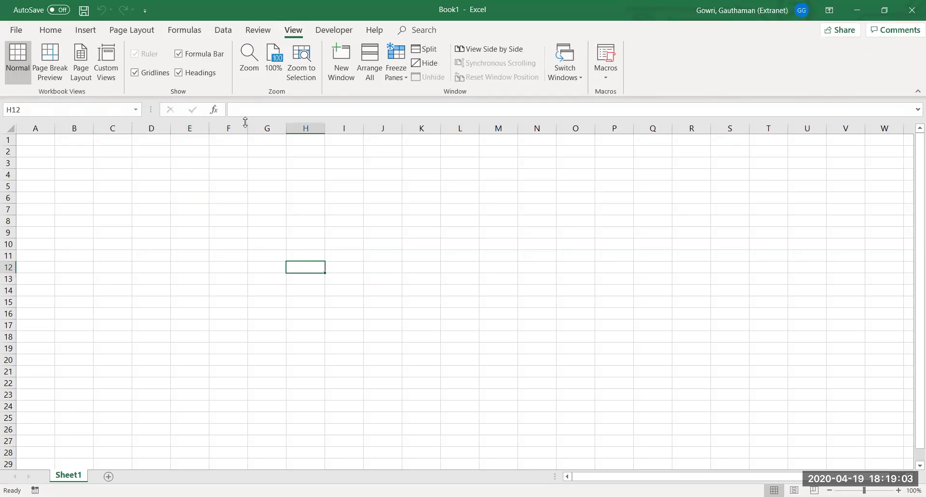
# Step: Enter the sample text "asdf;lj" in cell E6 and reselect that cell to check its content
pyautogui.click(189, 196)
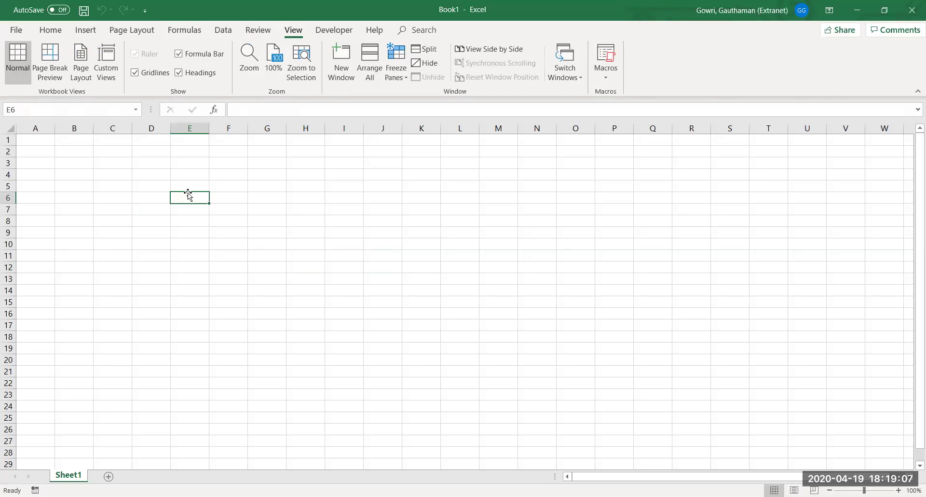
pyautogui.write('asdf;lj')
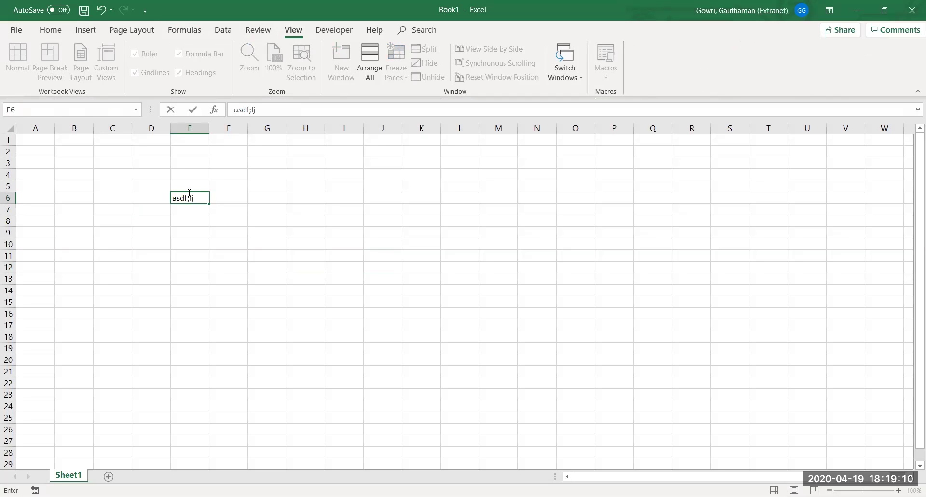
pyautogui.press('Return')
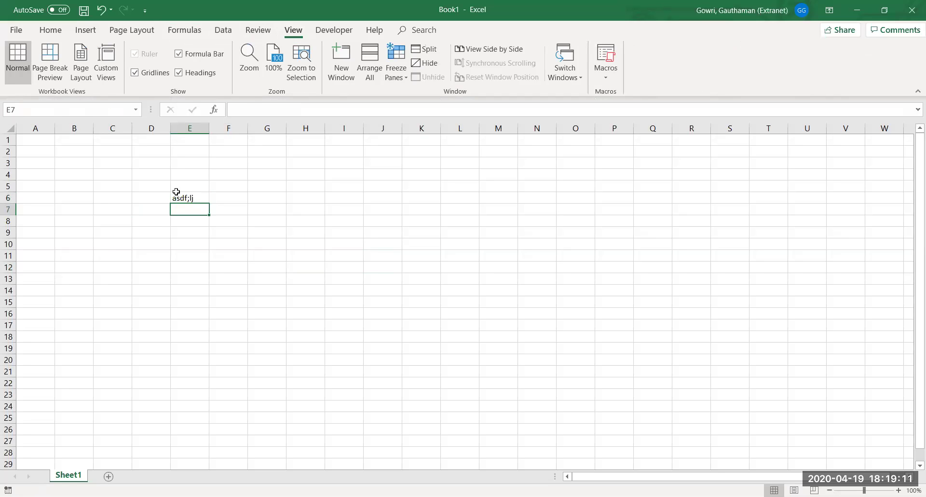
pyautogui.click(187, 196)
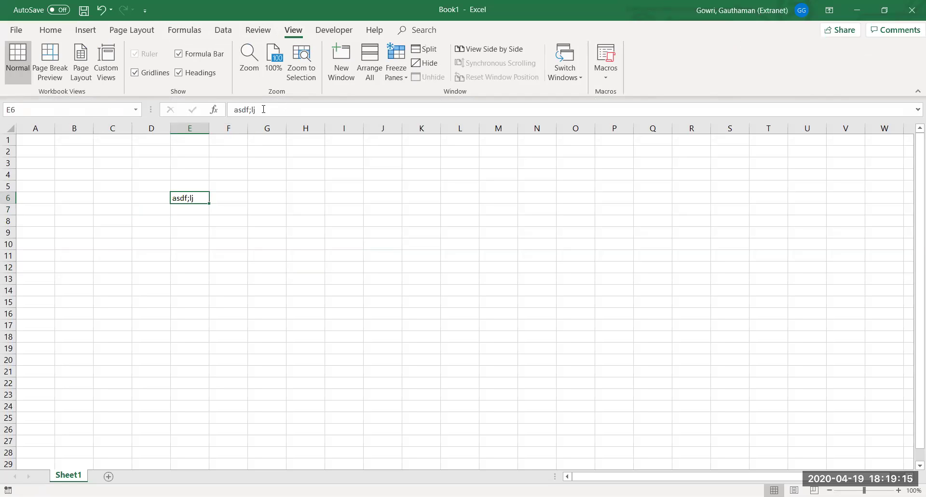
# Step: Enter 234 in H6 and 576 in H7, and total them in H8 with AutoSum
pyautogui.click(303, 199)
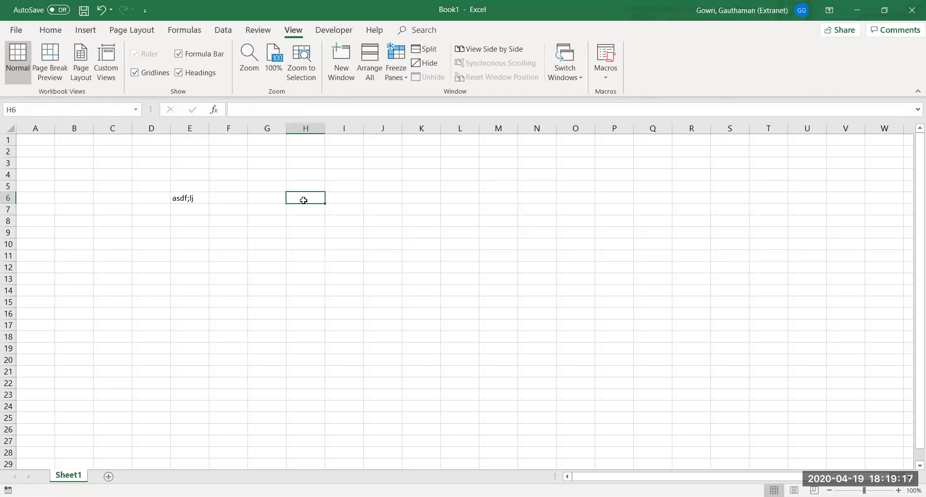
pyautogui.write('234')
pyautogui.press('Return')
pyautogui.write('576')
pyautogui.press('Return')
pyautogui.press('BackSpace')
pyautogui.hotkey('alt', '=')
pyautogui.press('Return')
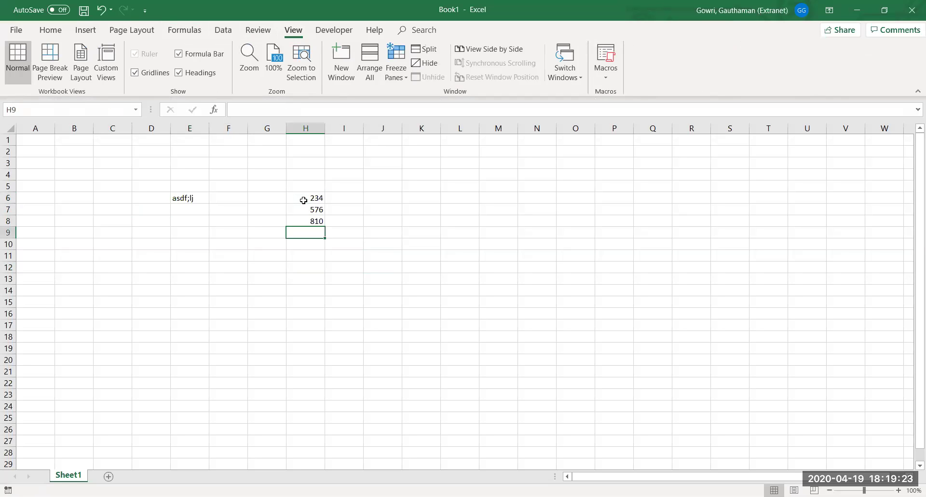
# Step: Examine the underlying content of H8, H7, H6 and E6, comparing the sum formula with the plain entries
pyautogui.press('Up')
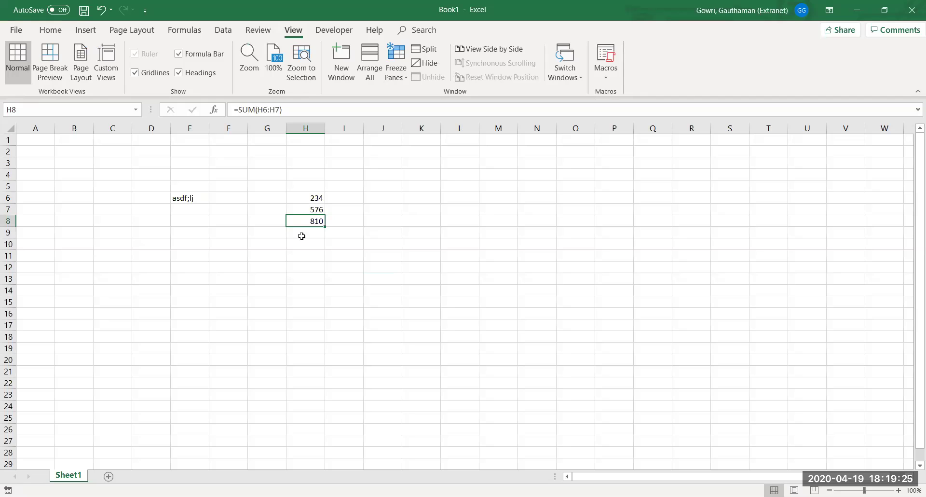
pyautogui.click(294, 110)
pyautogui.press('Return')
pyautogui.press('Up')
pyautogui.click(305, 208)
pyautogui.click(305, 194)
pyautogui.click(176, 198)
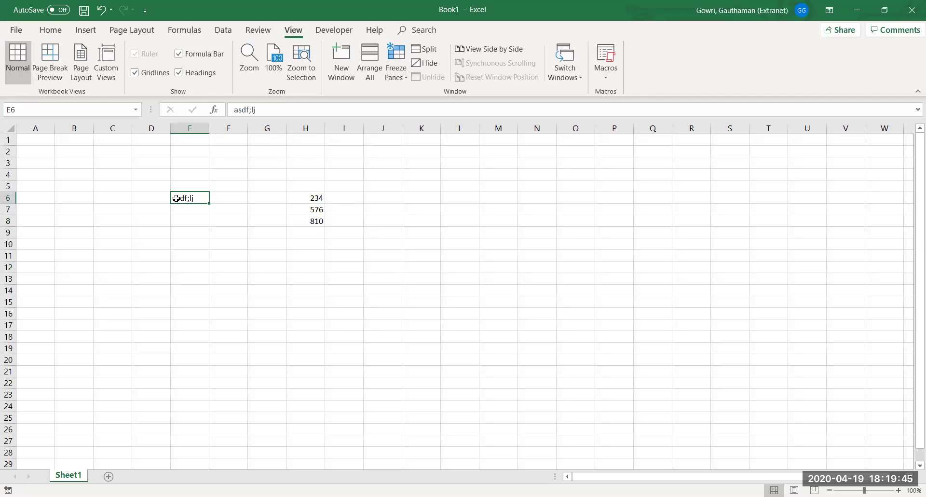
# Step: Apply the dollar accounting number format to cells H6, H7 and H8
pyautogui.click(310, 199)
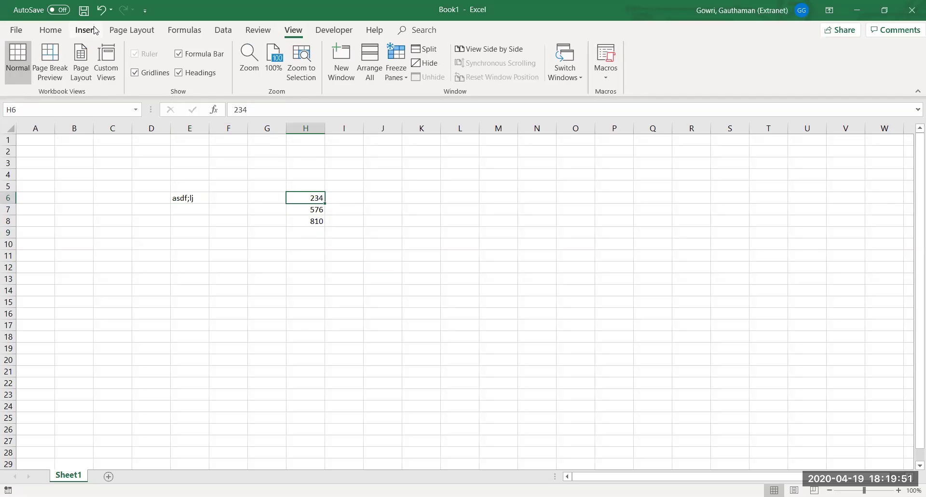
pyautogui.click(50, 30)
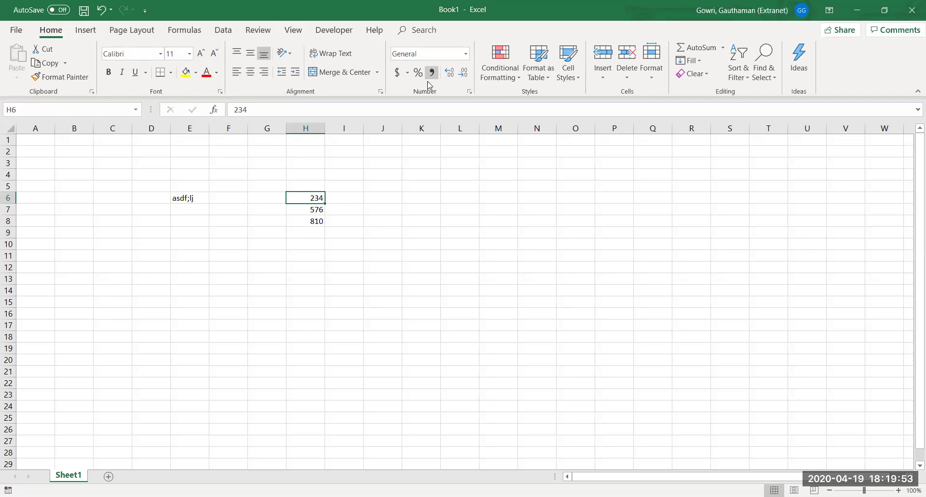
pyautogui.click(397, 73)
pyautogui.click(316, 209)
pyautogui.click(398, 73)
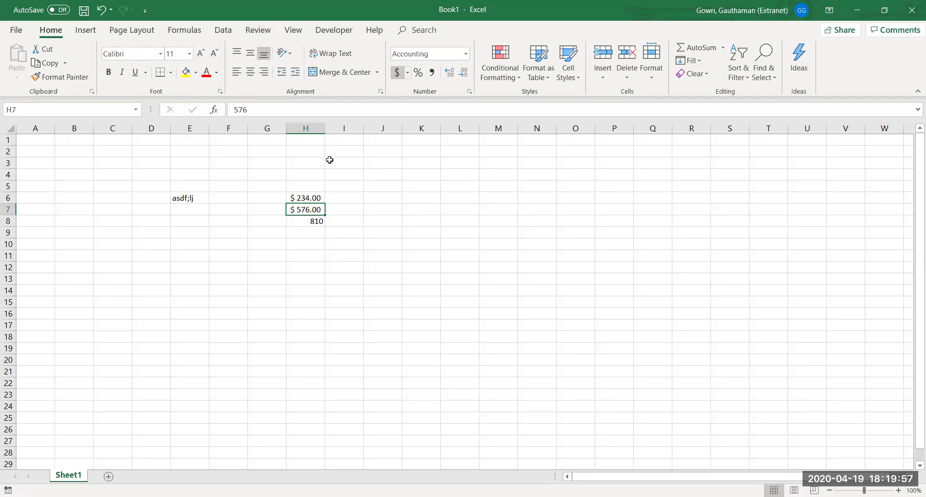
pyautogui.click(302, 222)
pyautogui.click(398, 73)
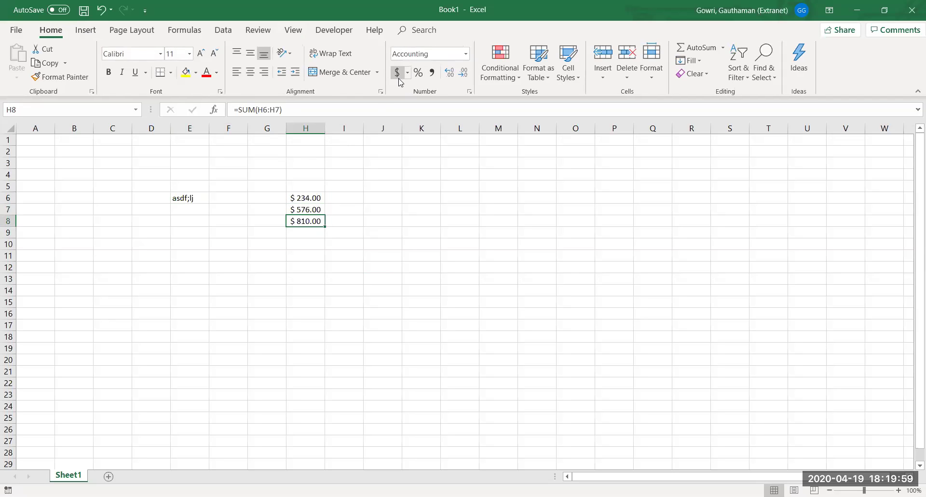
pyautogui.click(365, 246)
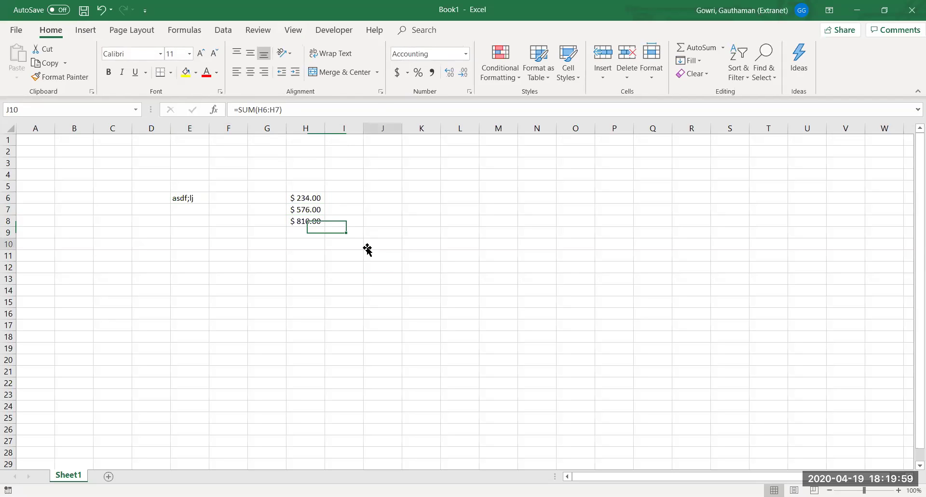
# Step: Compare the underlying contents of H6, H7 and H8 with their accounting-formatted display
pyautogui.click(315, 200)
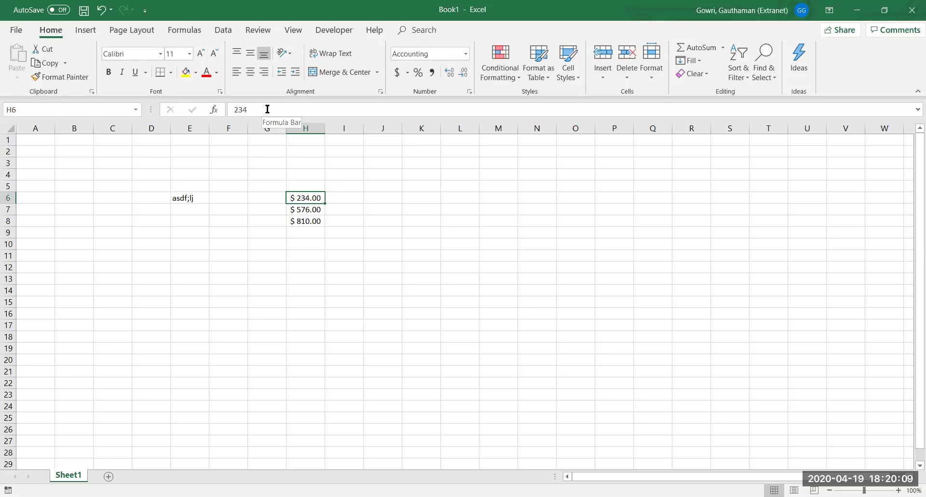
pyautogui.click(312, 208)
pyautogui.click(311, 223)
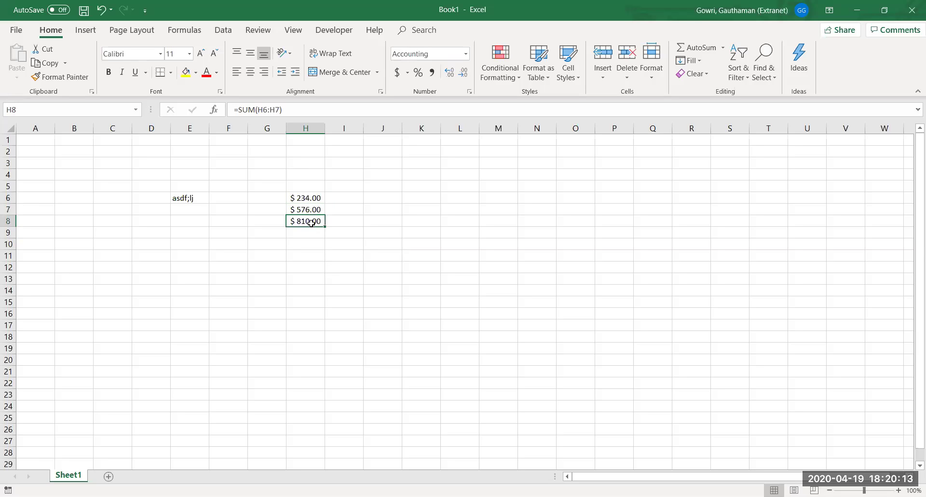
# Step: Enter $54 in J6, compare its underlying content with H6, and remove the entry from J6
pyautogui.click(384, 202)
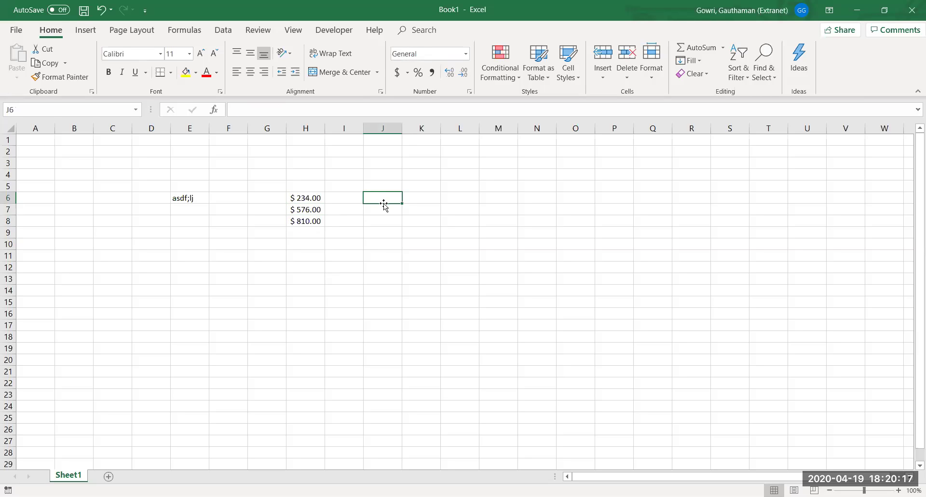
pyautogui.write('$54')
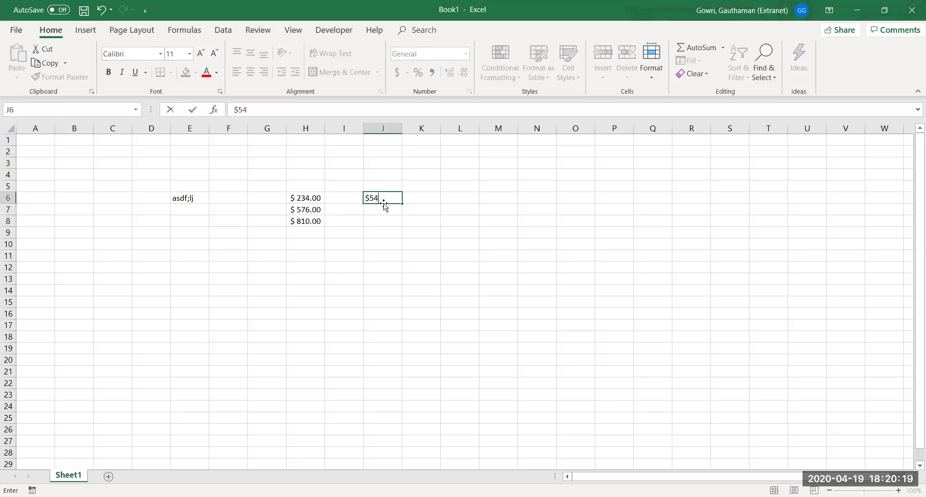
pyautogui.press('Return')
pyautogui.press('Up')
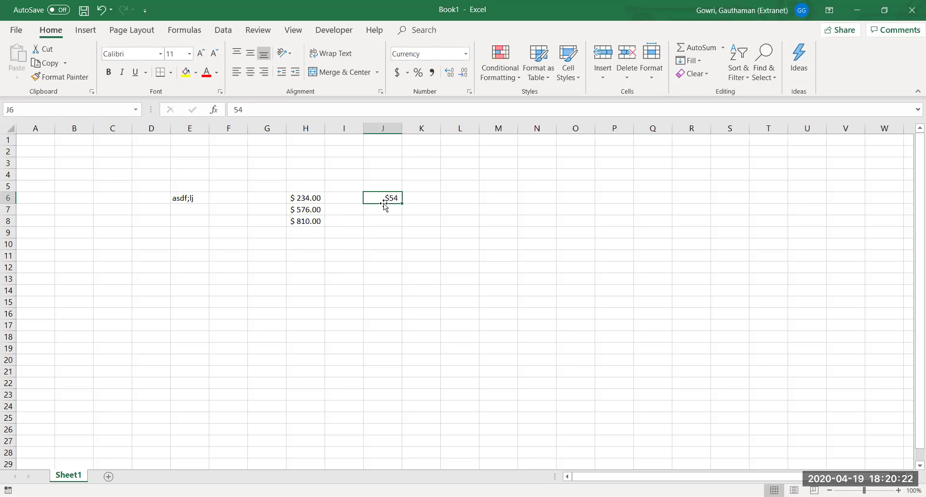
pyautogui.click(317, 198)
pyautogui.click(391, 196)
pyautogui.hotkey('ctrl', 'c')
pyautogui.press('Escape')
# Step: Examine the content of H6 and the sum formula in H8, leaving the formula as it is
pyautogui.click(309, 198)
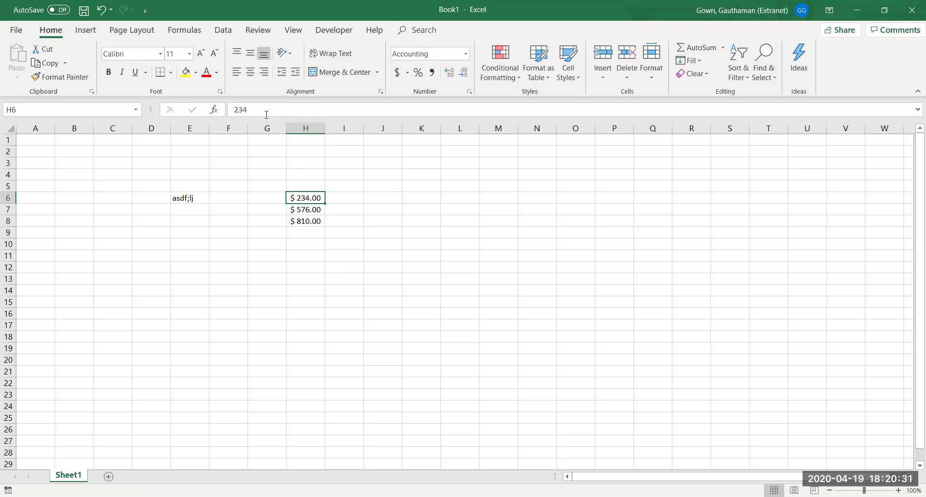
pyautogui.click(252, 234)
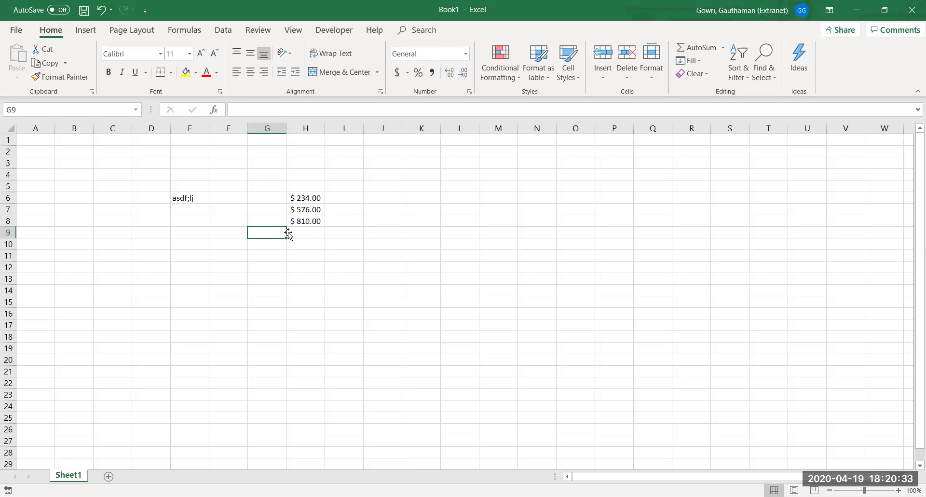
pyautogui.click(311, 221)
pyautogui.click(292, 108)
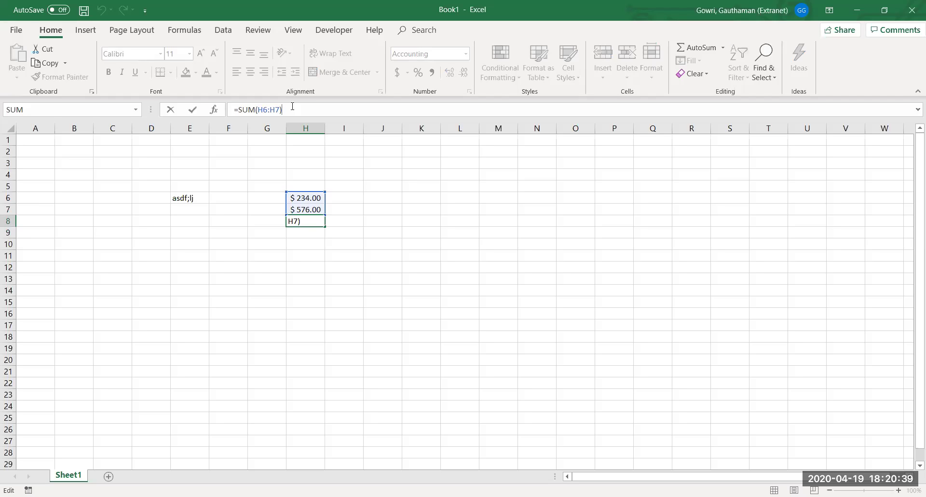
pyautogui.press('Return')
pyautogui.press('Up')
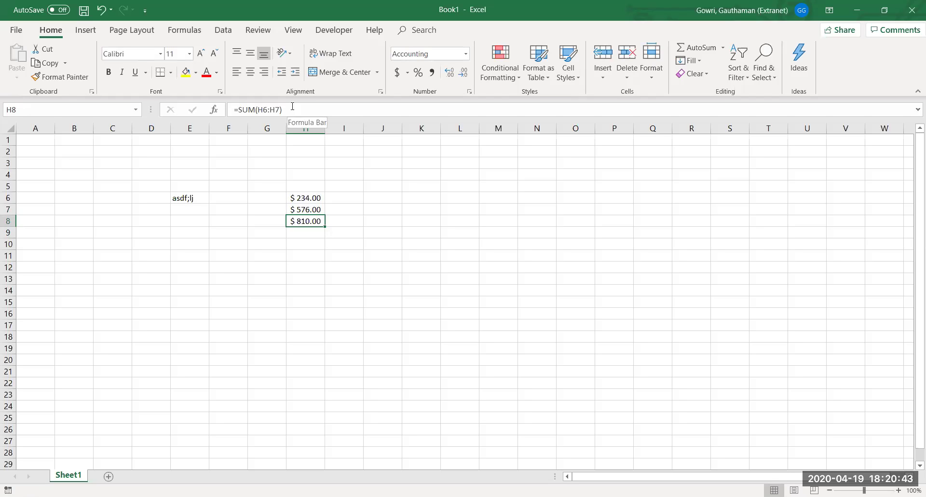
pyautogui.press('Down')
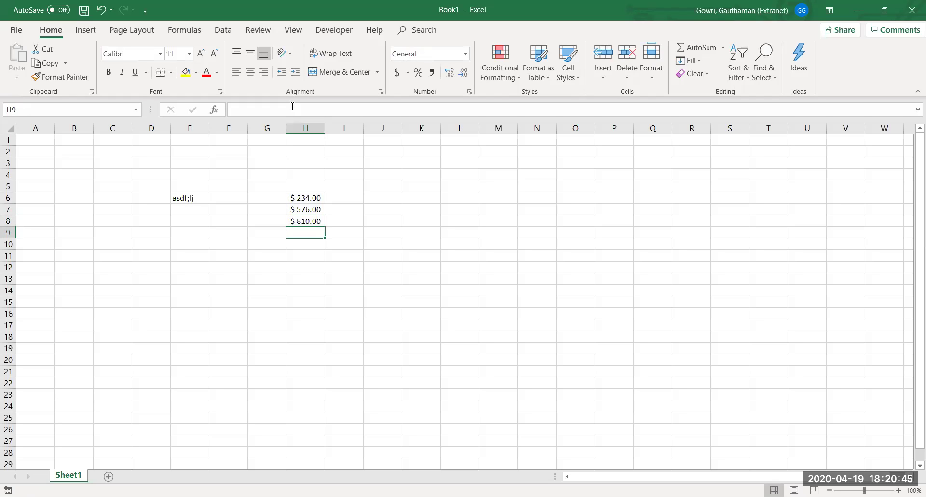
pyautogui.press('Up')
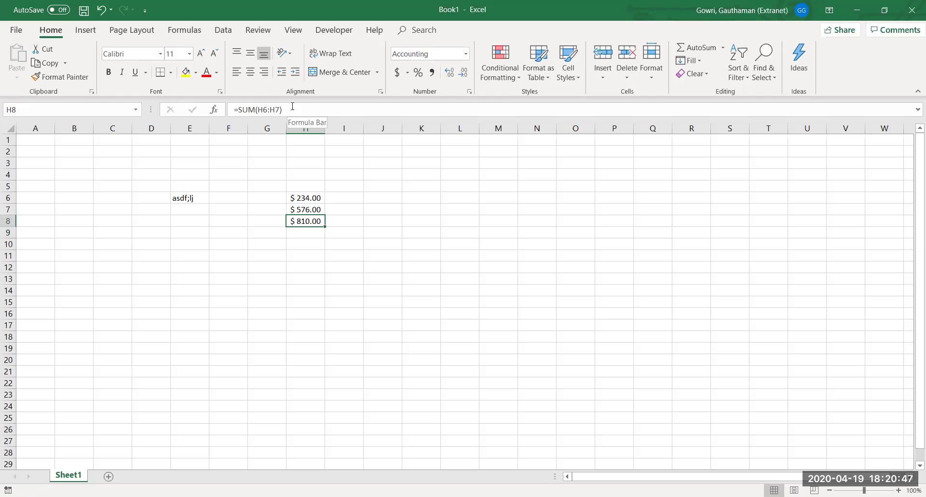
# Step: Start overwriting H8 with "sfg" and start editing H7 in place, cancelling both edits
pyautogui.write('sfg')
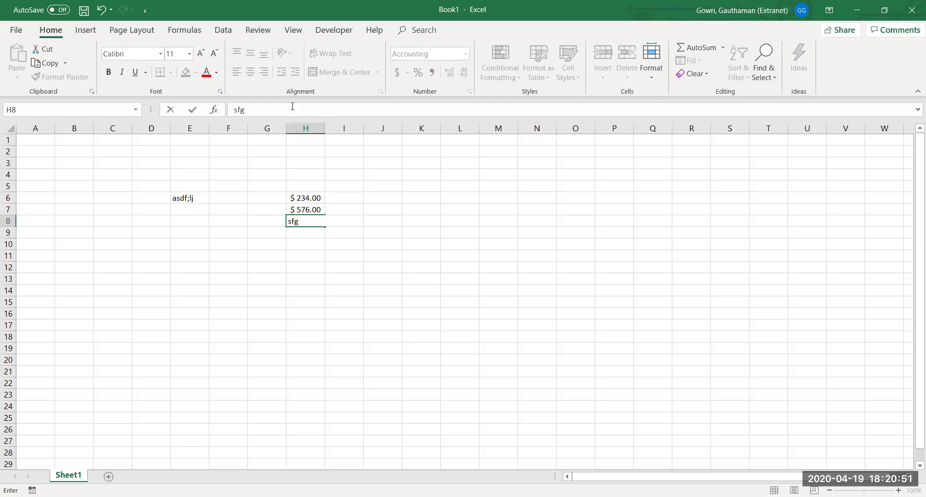
pyautogui.press('Escape')
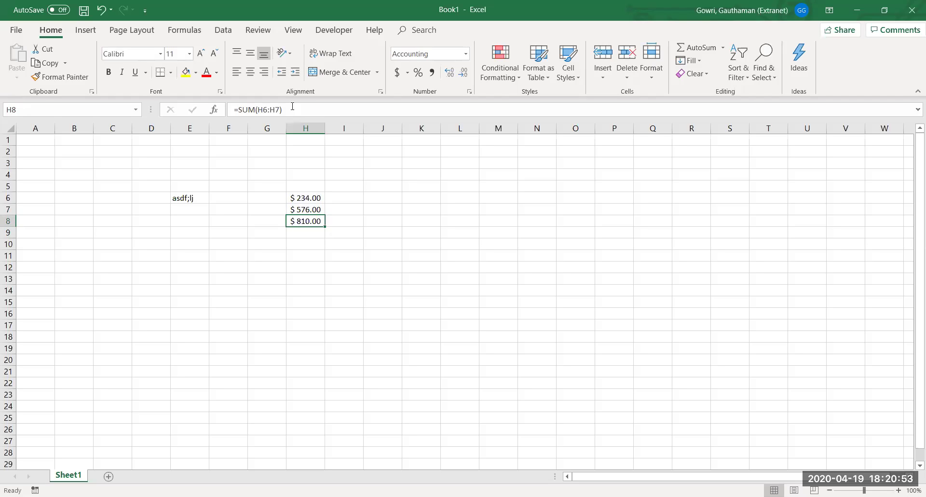
pyautogui.click(320, 208)
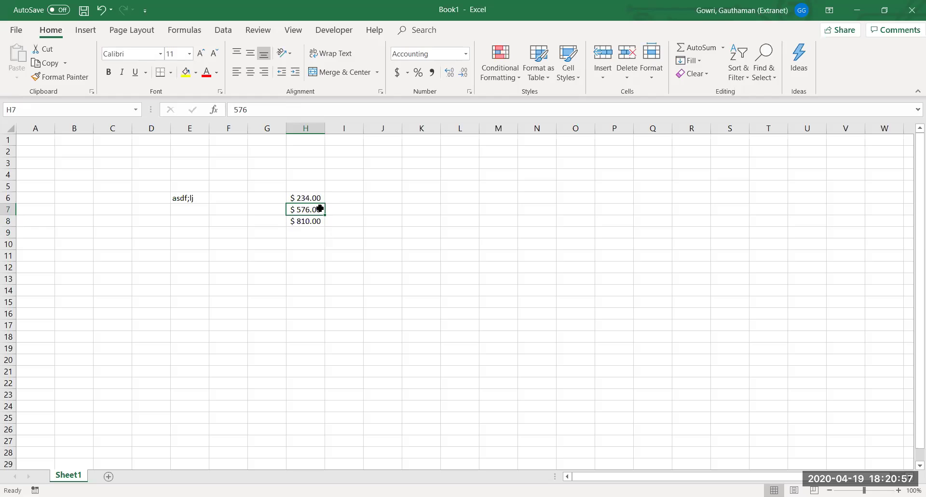
pyautogui.press('F2')
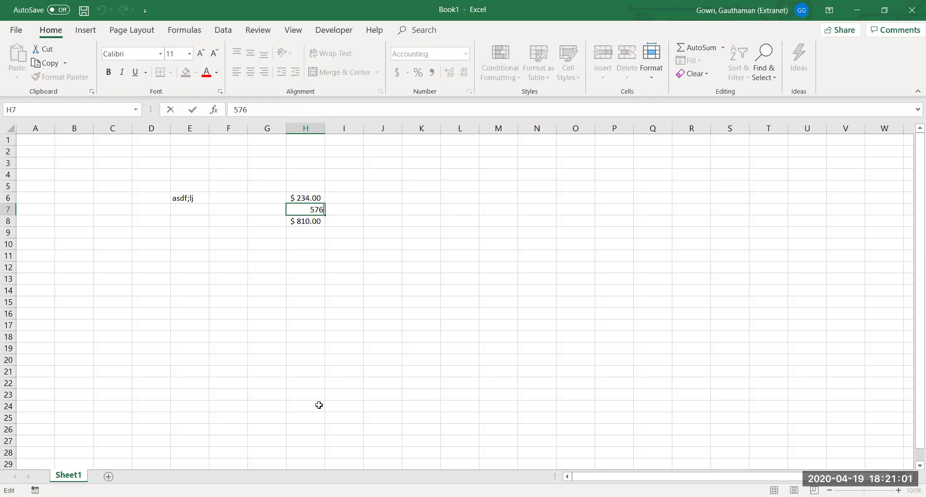
pyautogui.press('Escape')
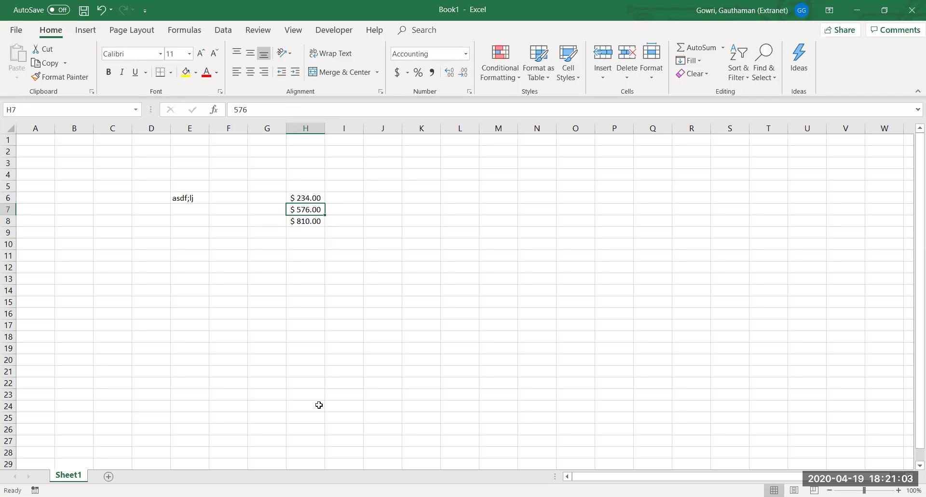
# Step: Select cells F7, C9, G11 and K12 in turn to see how each cell address is shown
pyautogui.click(354, 333)
pyautogui.click(241, 213)
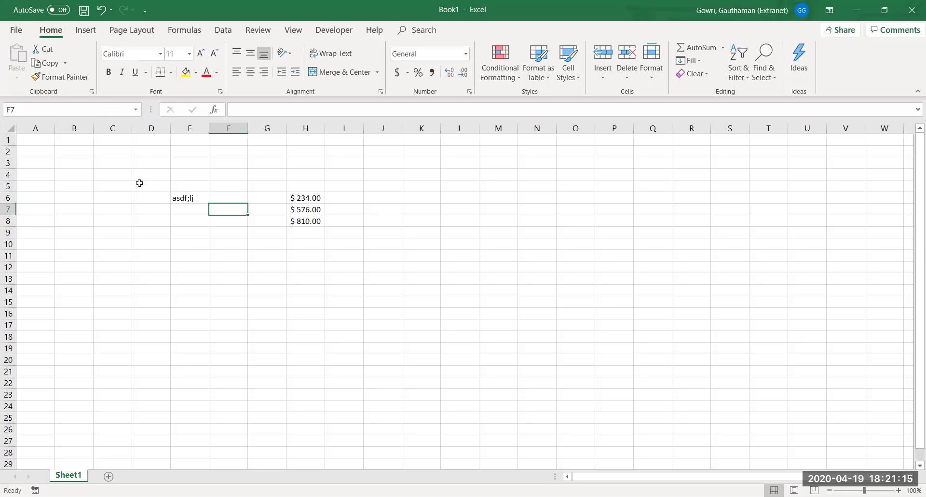
pyautogui.click(100, 229)
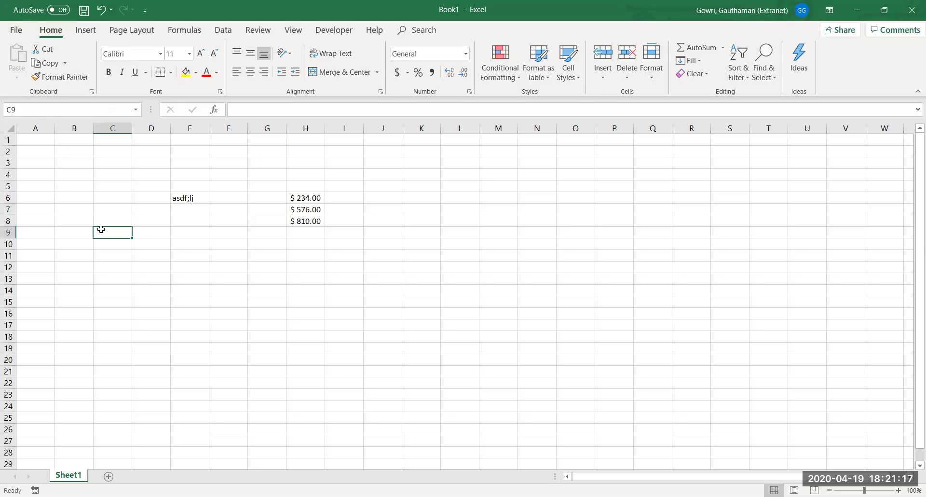
pyautogui.click(257, 254)
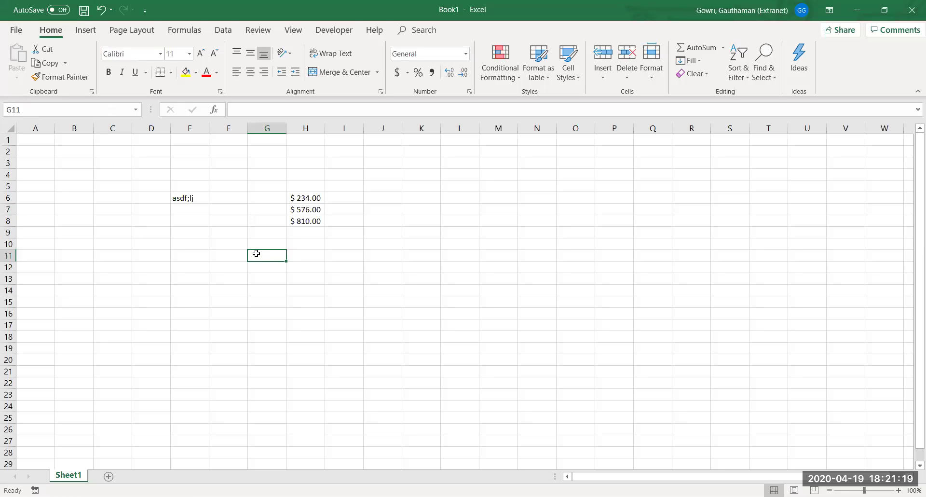
pyautogui.click(425, 272)
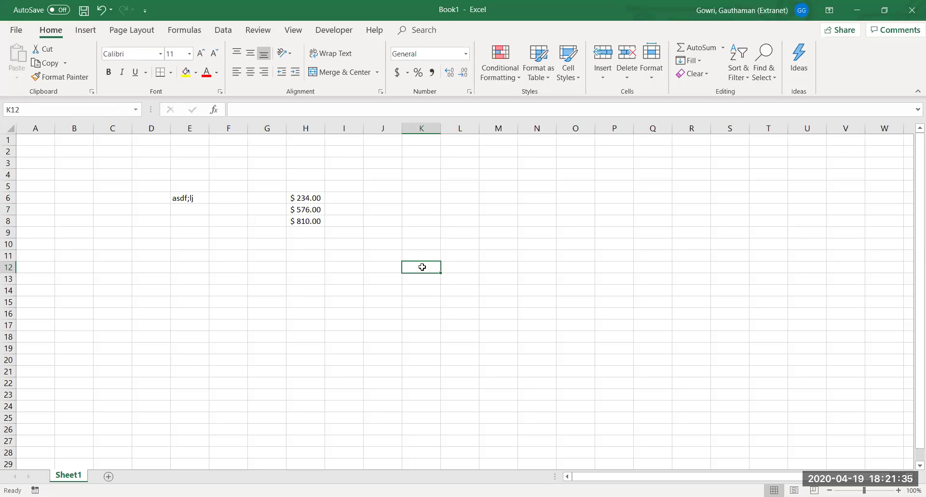
# Step: Jump directly to cell M19 by entering its cell reference
pyautogui.click(62, 113)
pyautogui.write('M19')
pyautogui.press('Return')
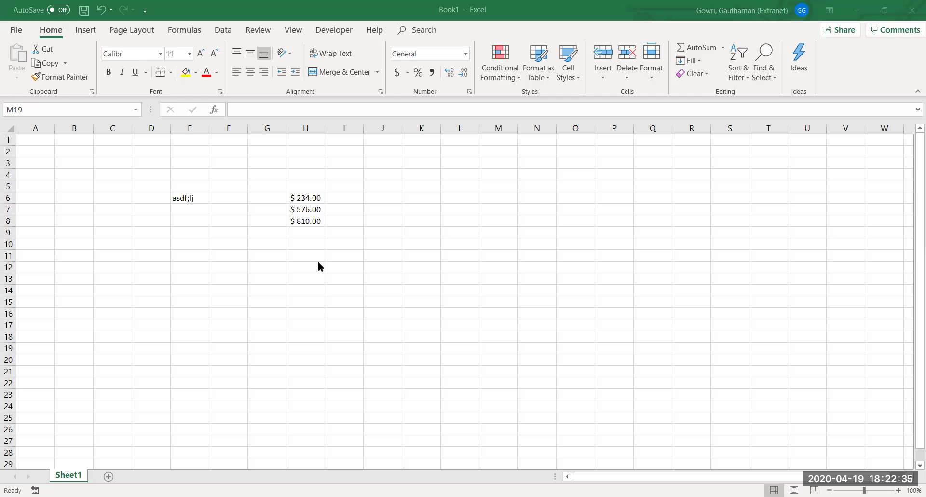
pyautogui.click(10, 80)
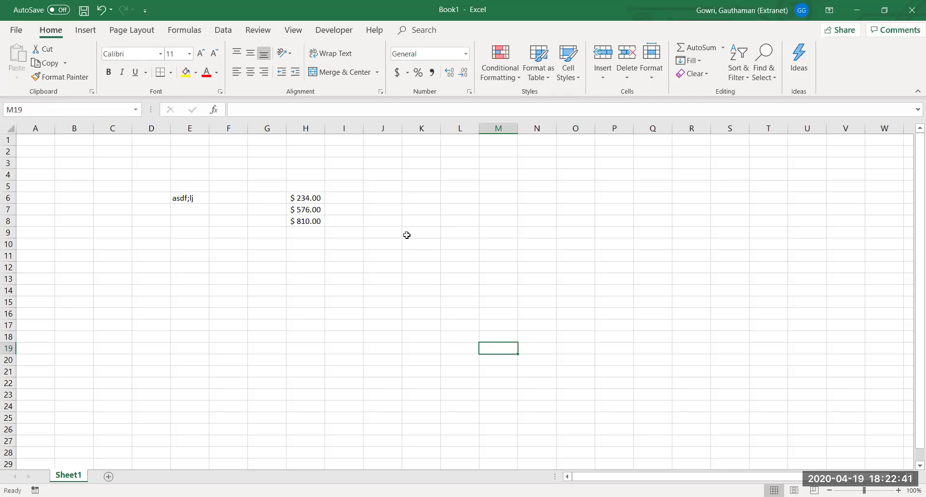
# Step: Select the range J5:J15 to check its displayed address, and select the single cells E11 and B6
pyautogui.click(407, 200)
pyautogui.moveTo(369, 189); pyautogui.dragTo(372, 304)
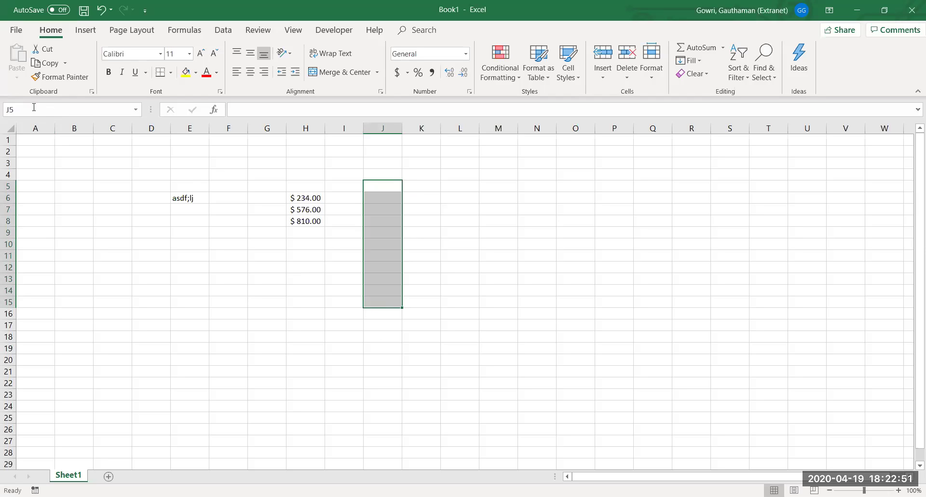
pyautogui.click(181, 261)
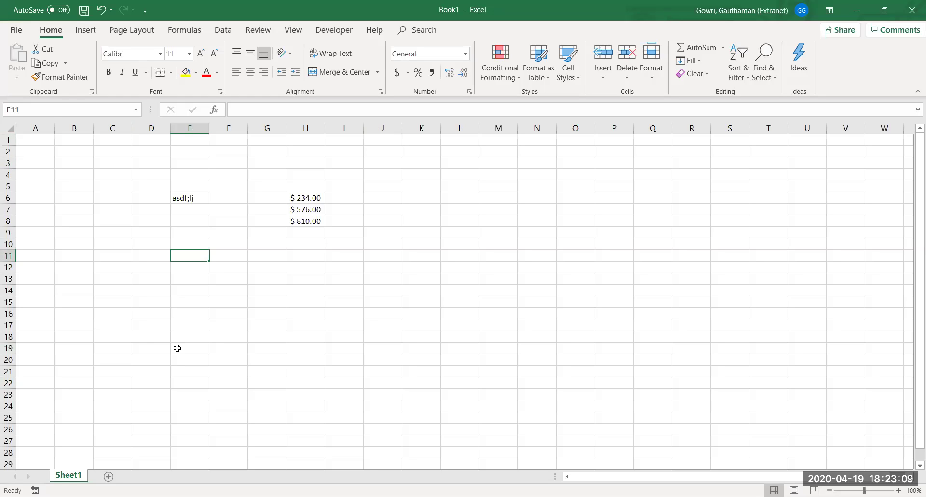
pyautogui.click(86, 199)
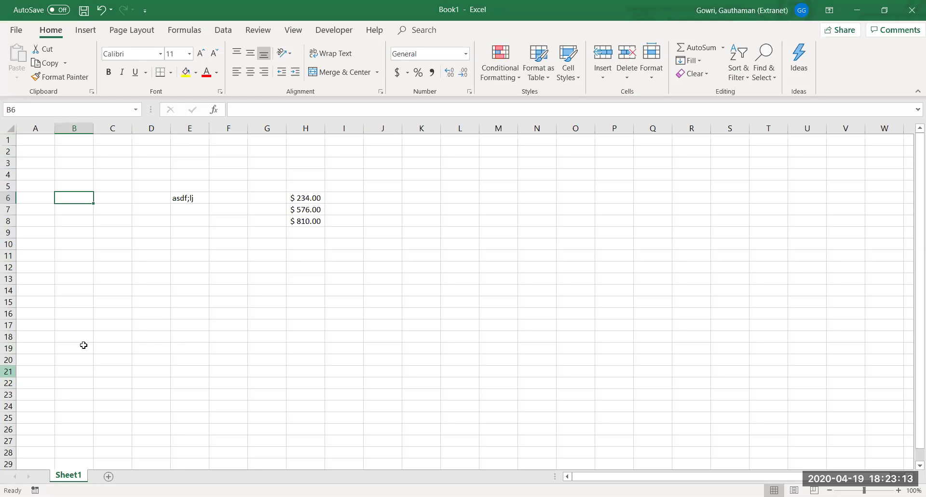
# Step: Select cell F14, its entire row 14 and its entire column F, and return to F14
pyautogui.click(219, 289)
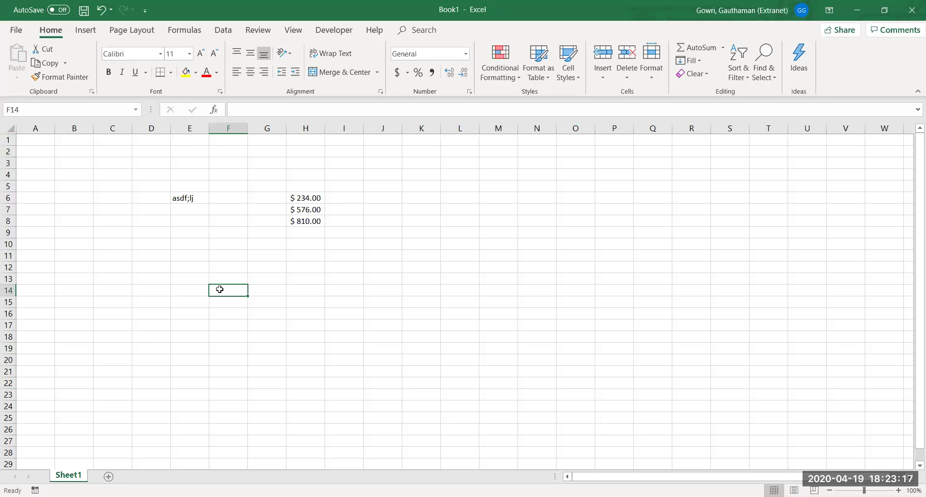
pyautogui.click(4, 290)
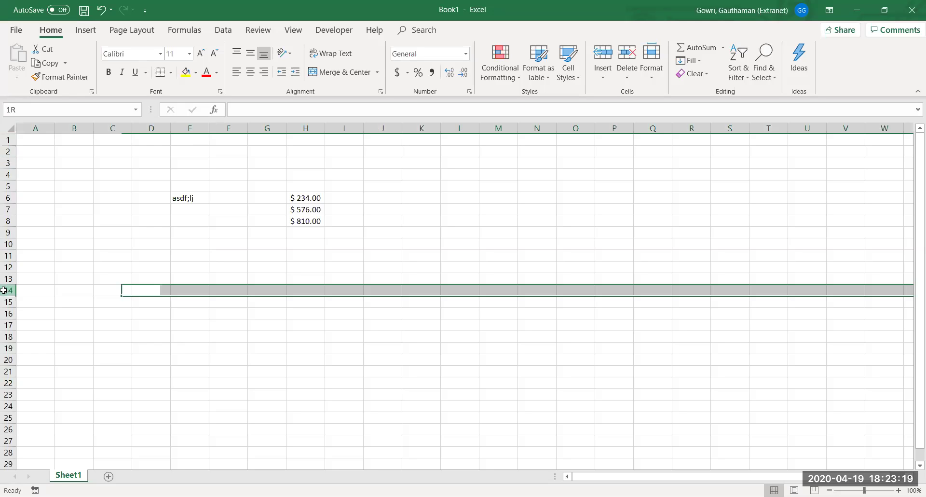
pyautogui.click(227, 124)
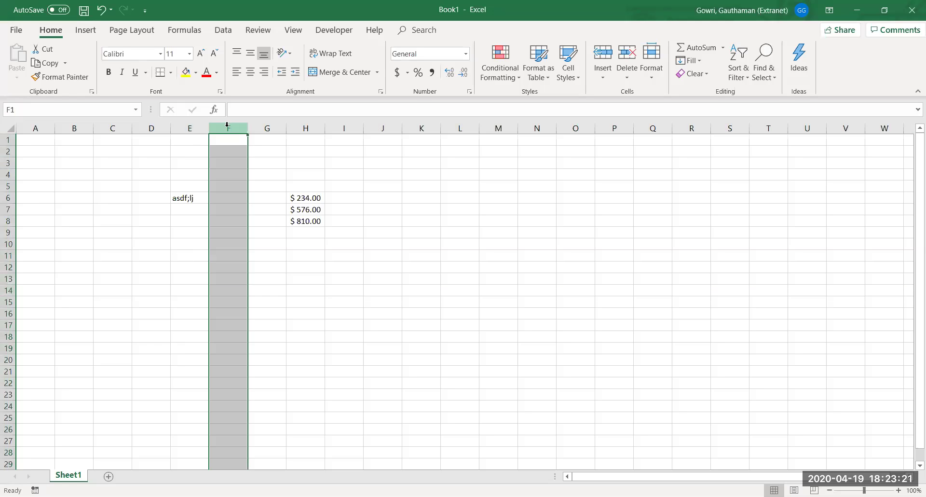
pyautogui.click(220, 295)
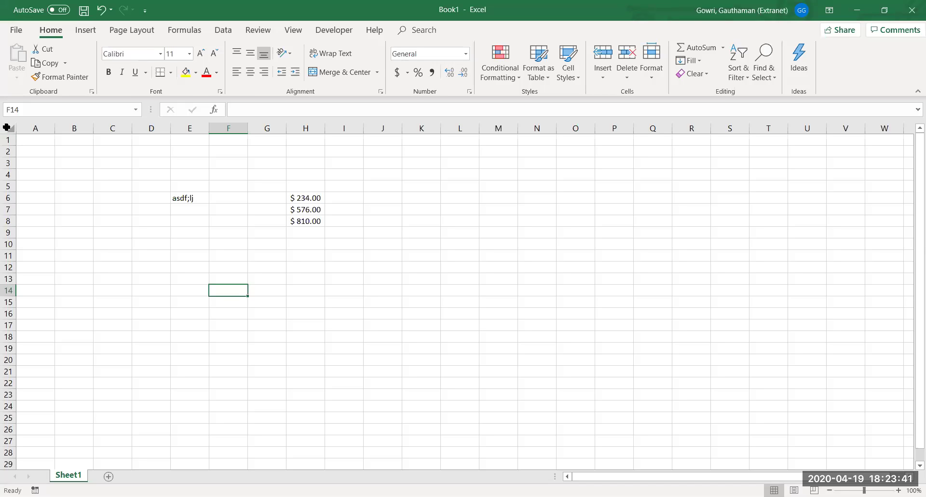
# Step: Select every cell of the worksheet at once, and clear that selection by picking cell E11
pyautogui.click(7, 127)
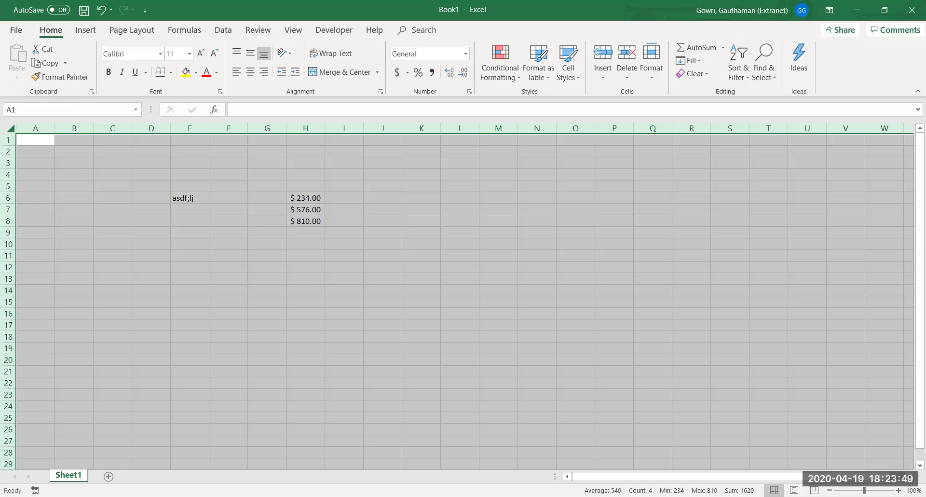
pyautogui.hotkey('alt', 'Tab')
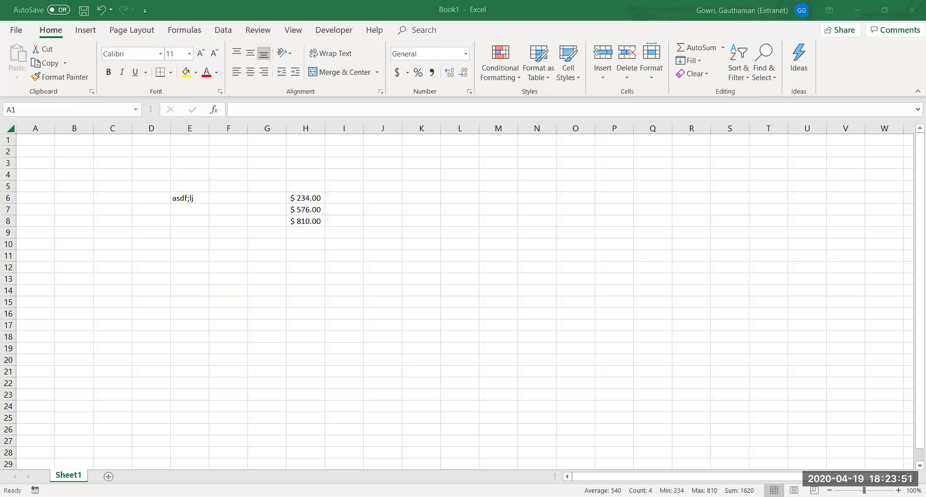
pyautogui.click(9, 127)
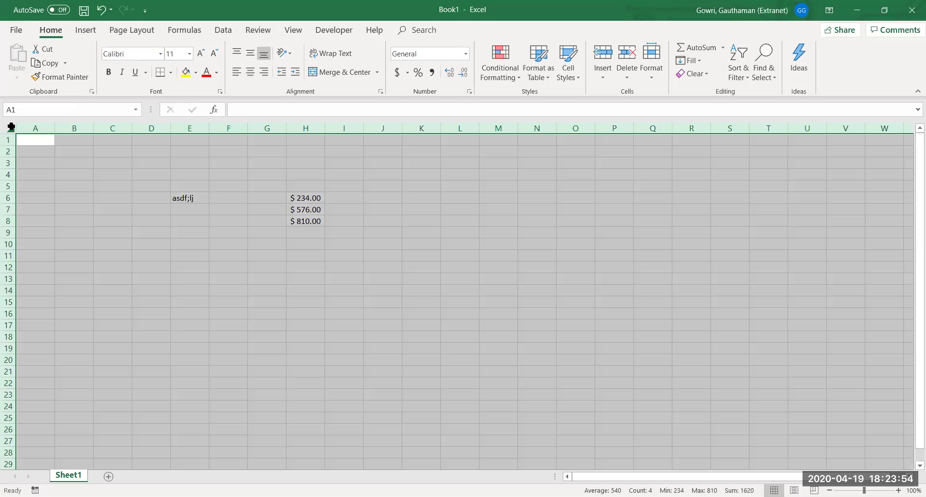
pyautogui.click(181, 252)
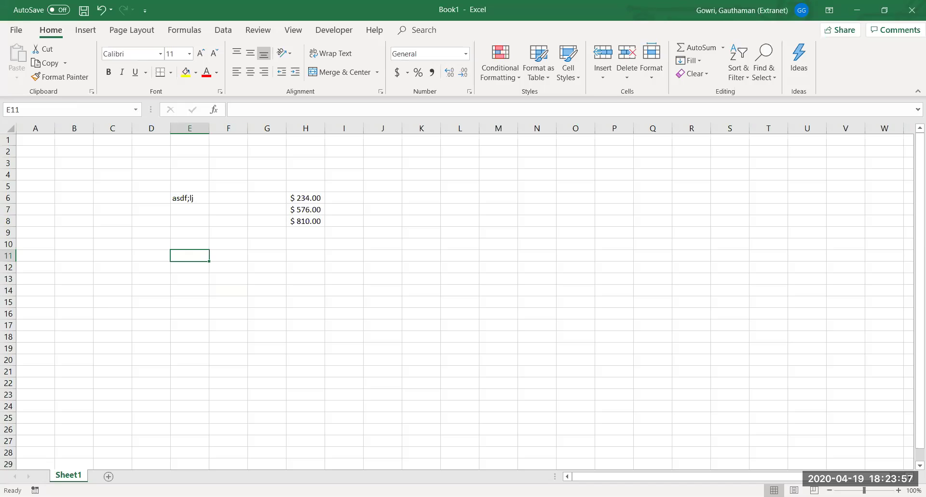
# Step: Add four new worksheets, Sheet2 to Sheet5, and return to Sheet1
pyautogui.click(109, 476)
pyautogui.click(146, 476)
pyautogui.click(184, 476)
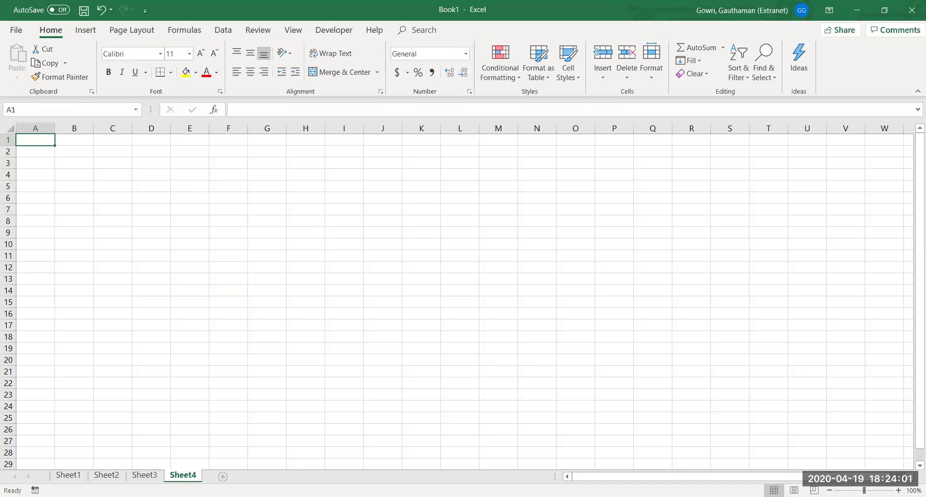
pyautogui.click(223, 477)
pyautogui.click(67, 475)
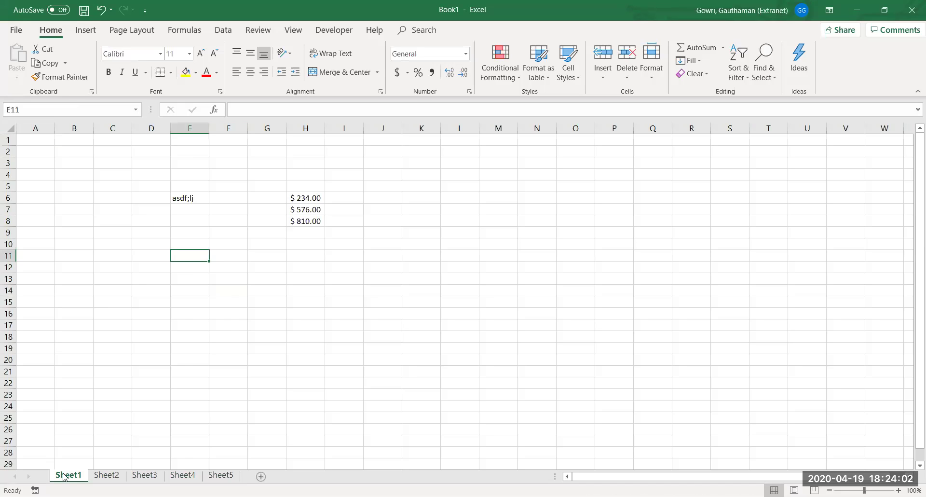
# Step: View Sheet2, Sheet3, Sheet4 and Sheet5 one after another
pyautogui.click(106, 475)
pyautogui.click(145, 476)
pyautogui.click(183, 476)
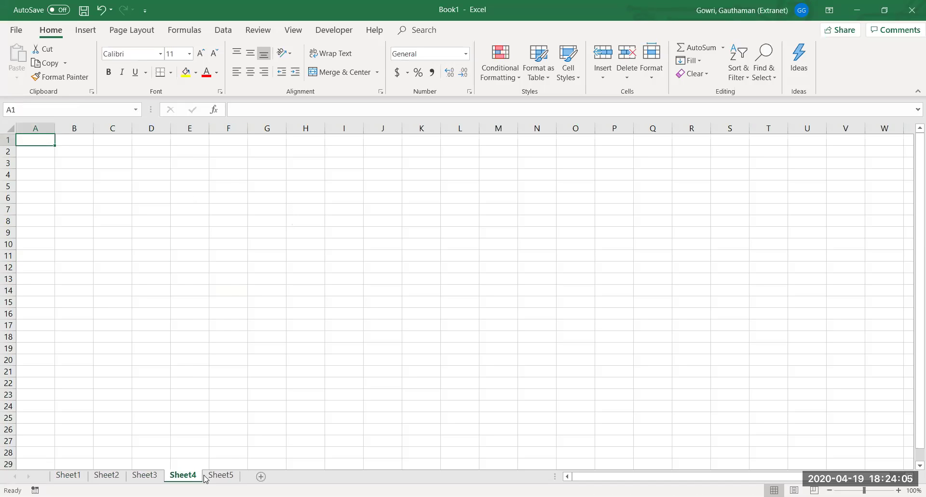
pyautogui.click(216, 477)
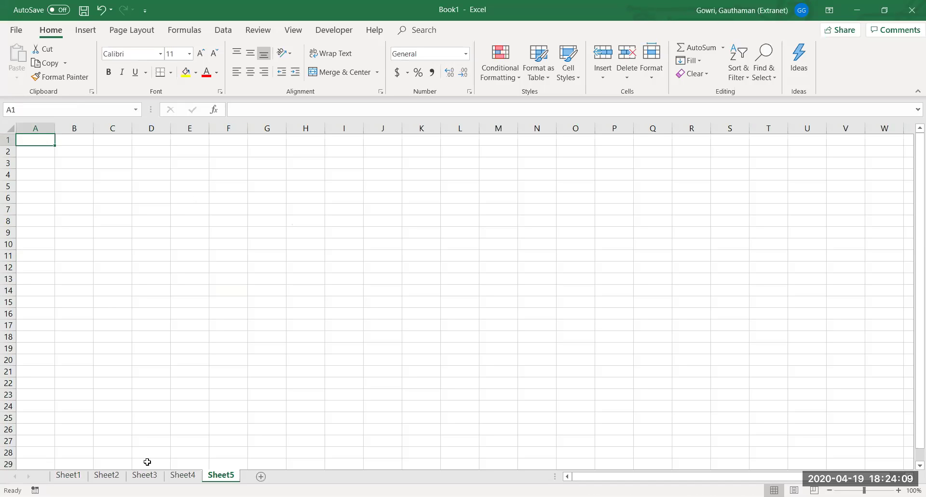
# Step: Shrink the space for the sheet names to just under three sheets, and bring the hidden names into view and back to Sheet1
pyautogui.moveTo(555, 476); pyautogui.dragTo(181, 460)
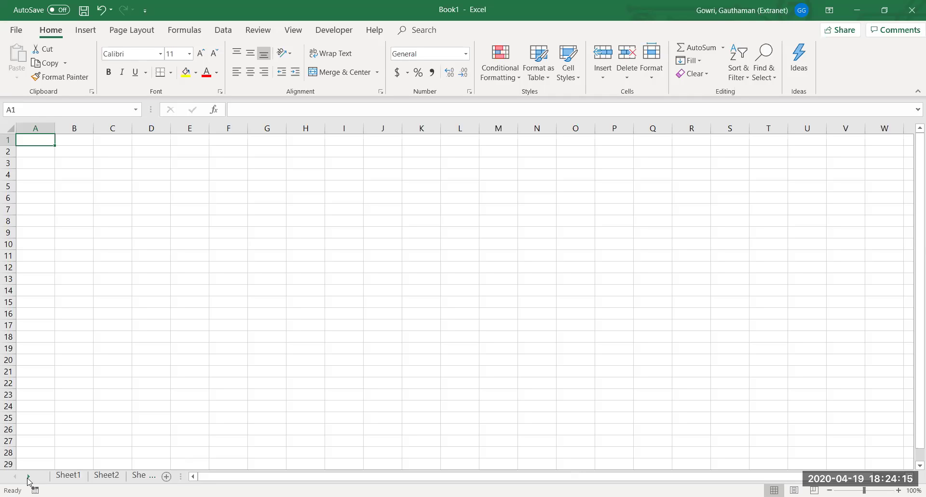
pyautogui.click(28, 478)
pyautogui.click(28, 478)
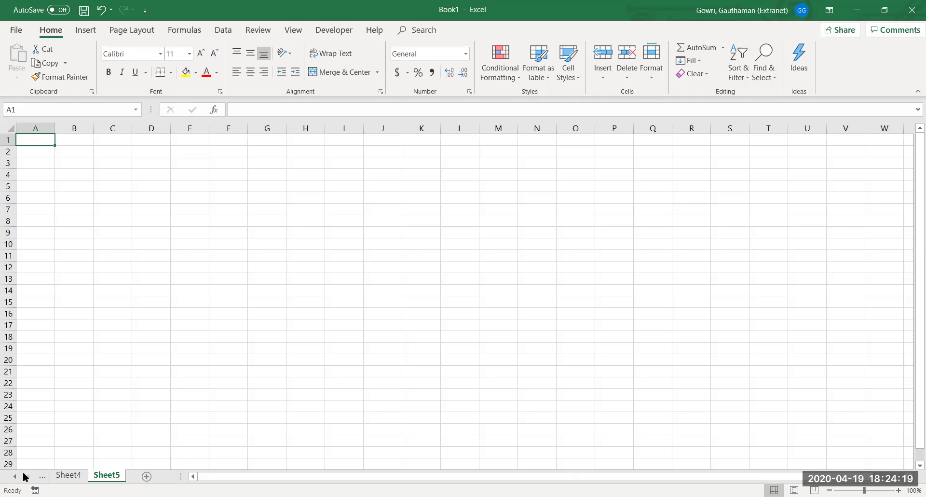
pyautogui.click(16, 478)
pyautogui.click(15, 477)
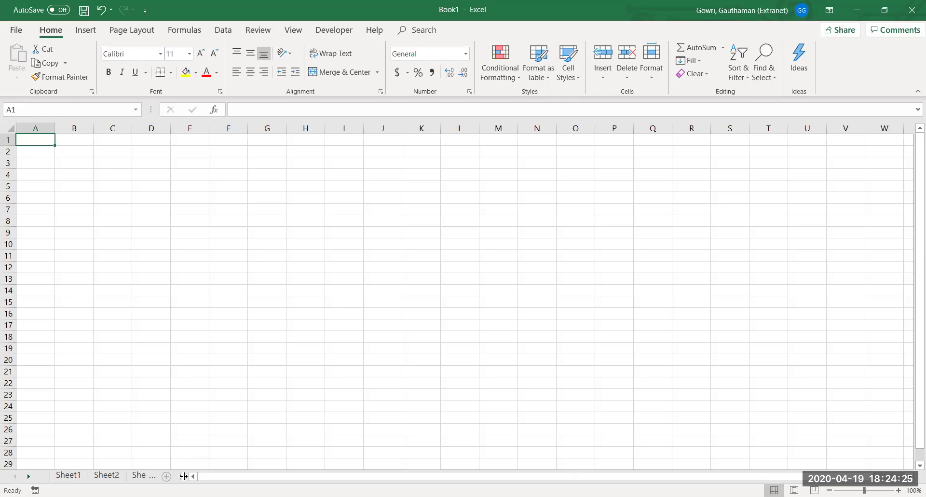
pyautogui.click(34, 477)
pyautogui.click(14, 477)
pyautogui.click(13, 477)
# Step: Activate Sheet2 from the list of all worksheets
pyautogui.rightClick(30, 477)
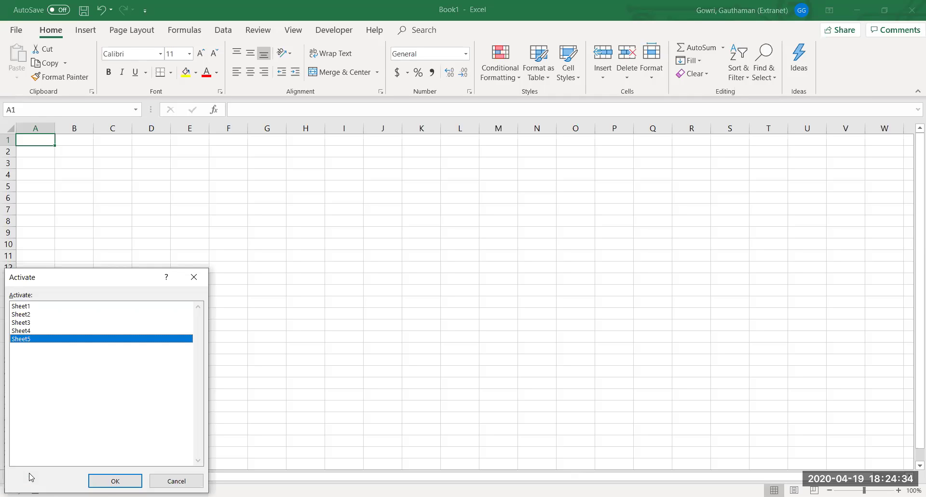
pyautogui.click(37, 314)
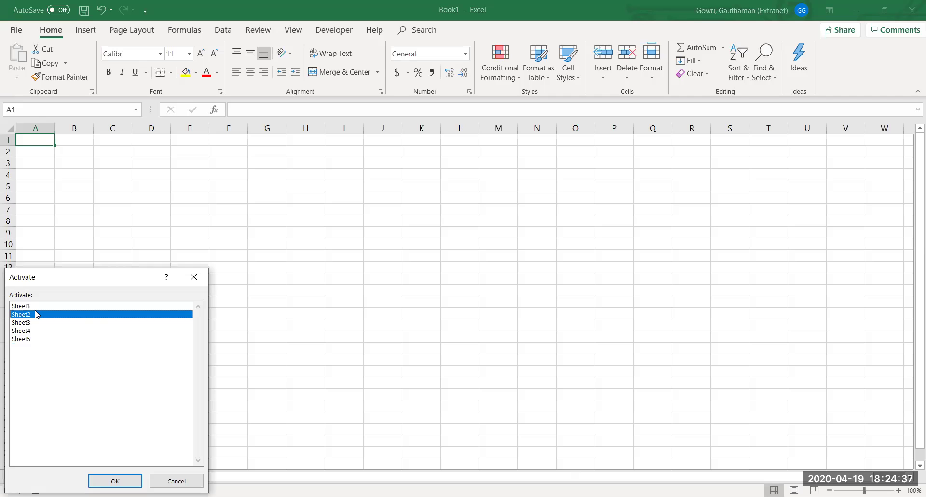
pyautogui.click(113, 480)
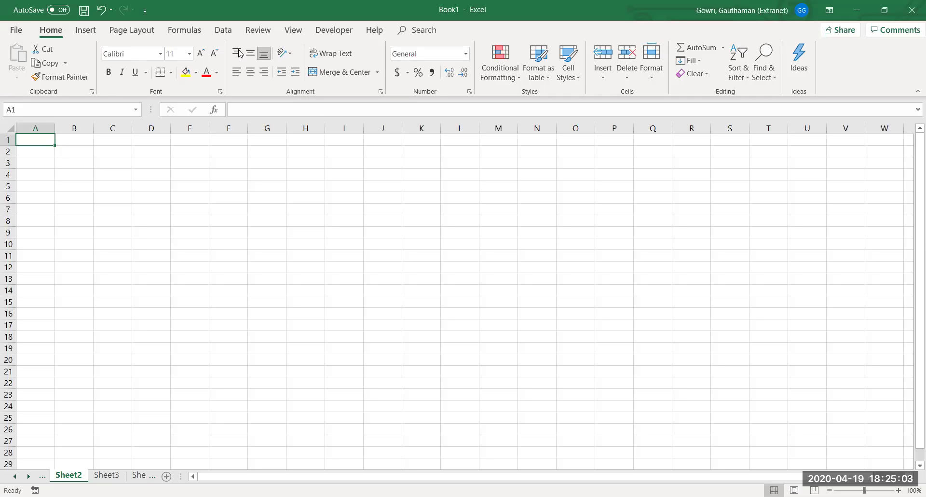
# Step: Select cell G10, look over the Review and View commands, and return to the Home commands
pyautogui.click(258, 243)
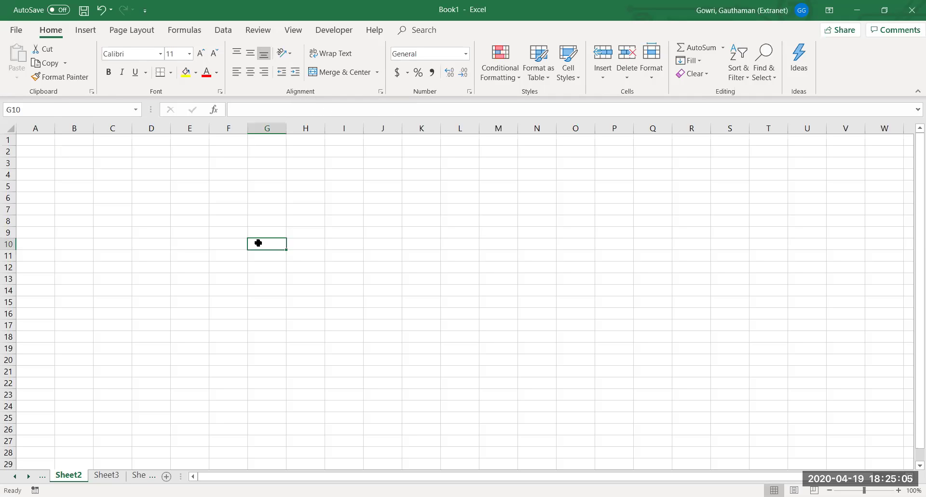
pyautogui.click(258, 30)
pyautogui.click(295, 31)
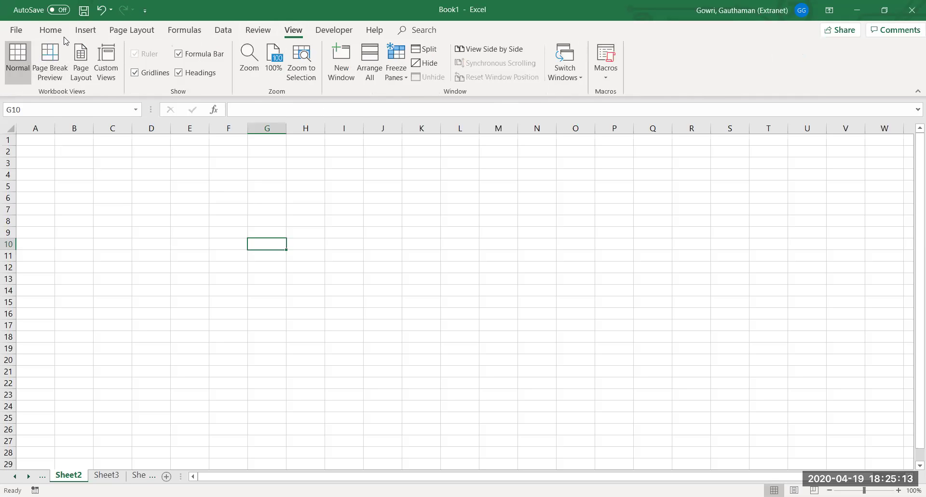
pyautogui.click(51, 30)
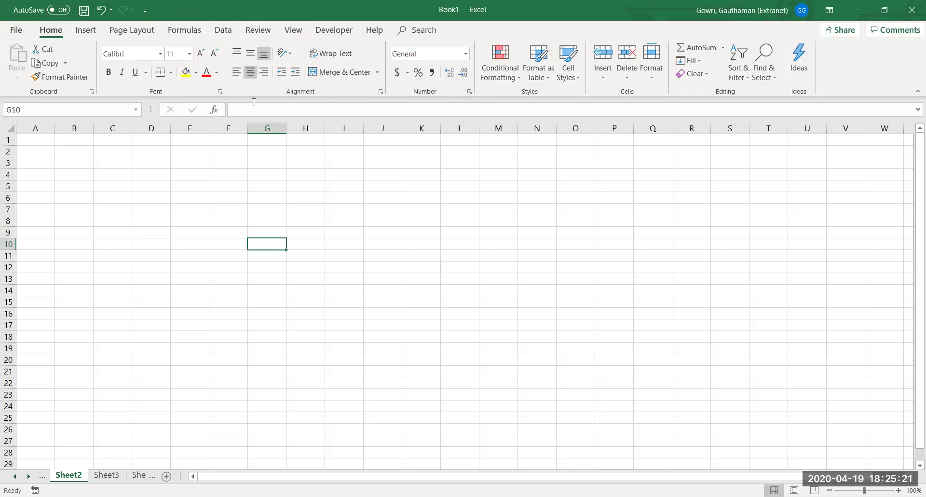
# Step: Add the Remove Duplicates command from the Data commands to the Quick Access Toolbar
pyautogui.click(224, 32)
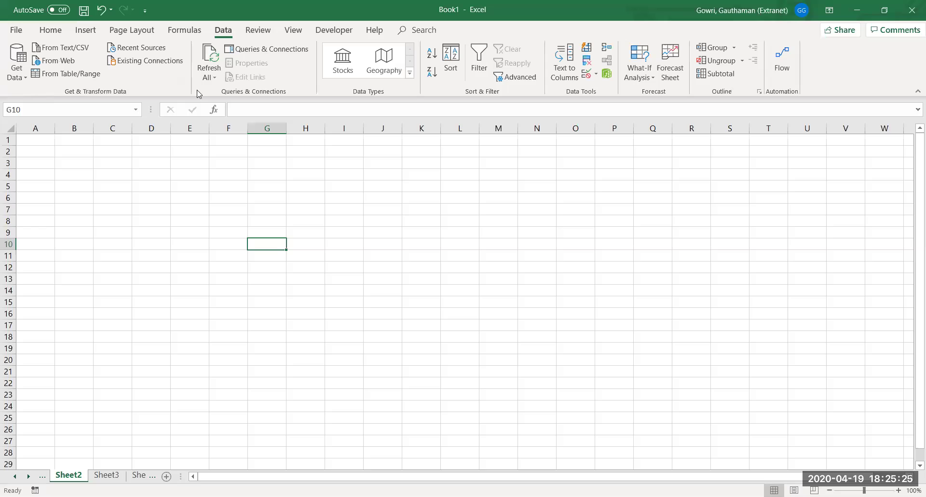
pyautogui.rightClick(581, 68)
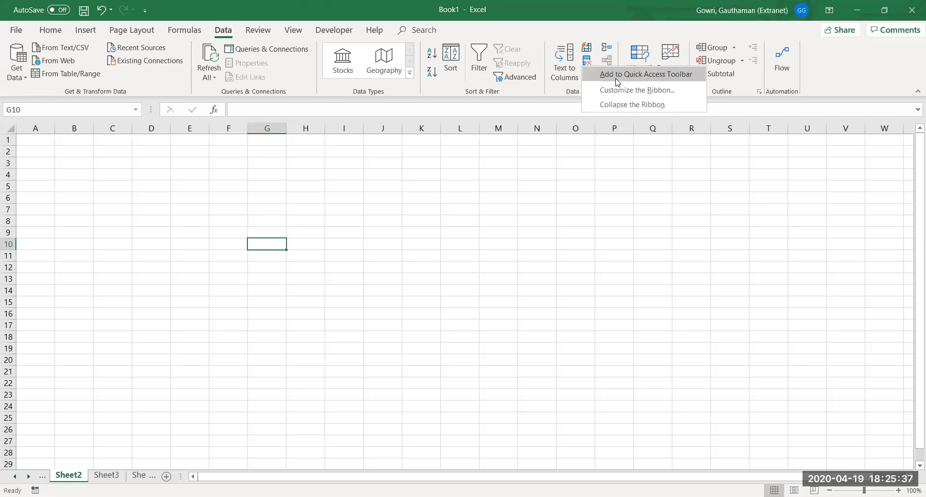
pyautogui.click(617, 78)
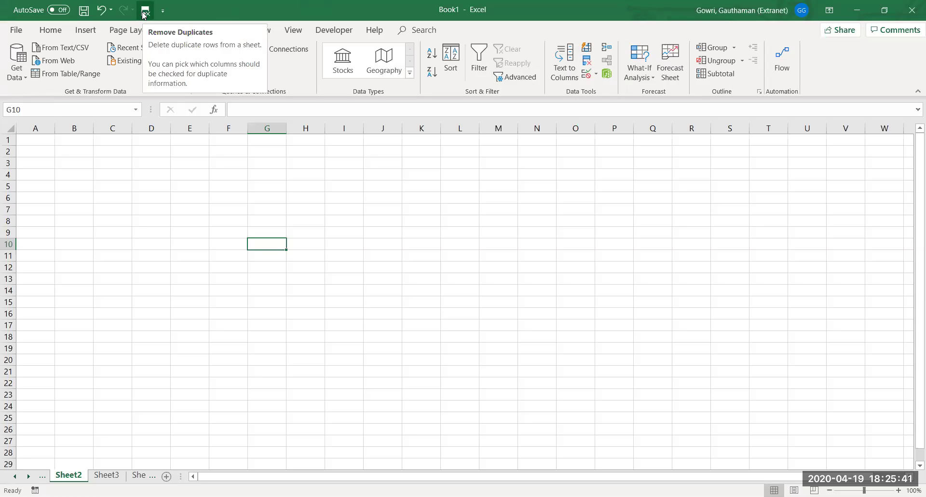
# Step: Move to cell H8, look over the Insert and Page Layout commands, select F11, and return to the Home commands
pyautogui.press('Up')
pyautogui.press('Up')
pyautogui.press('Right')
pyautogui.click(85, 30)
pyautogui.click(132, 30)
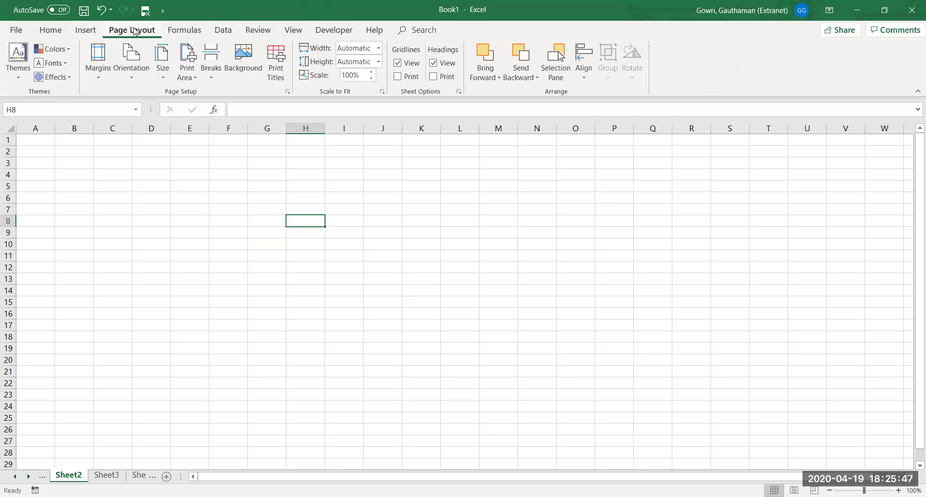
pyautogui.click(216, 254)
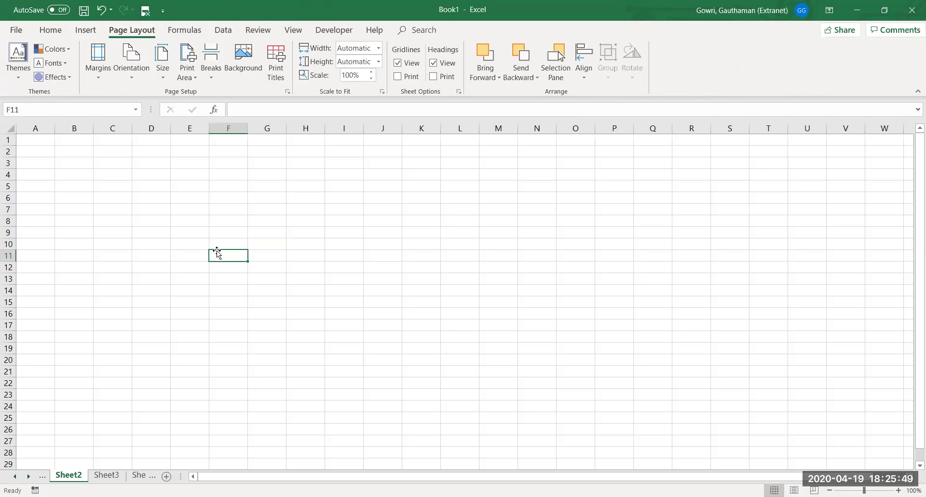
pyautogui.click(50, 30)
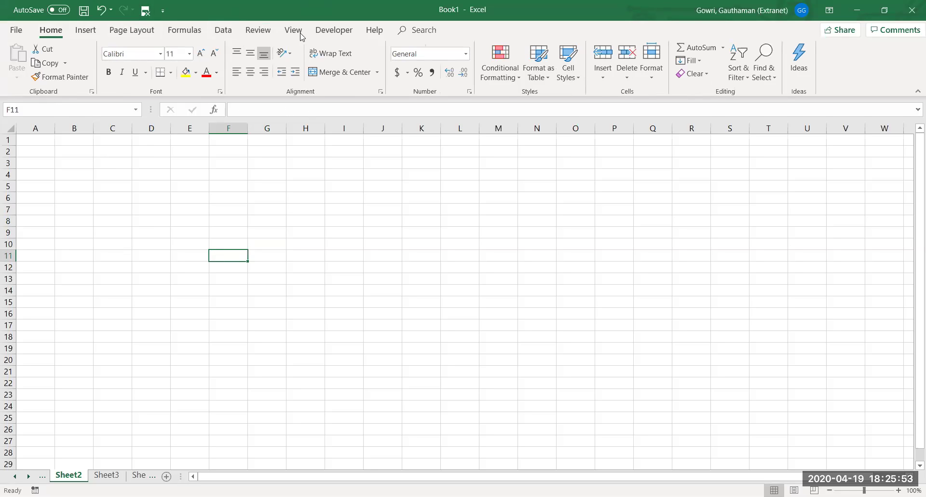
# Step: Add the Alignment group to the Quick Access Toolbar and display the commands it contains
pyautogui.rightClick(249, 87)
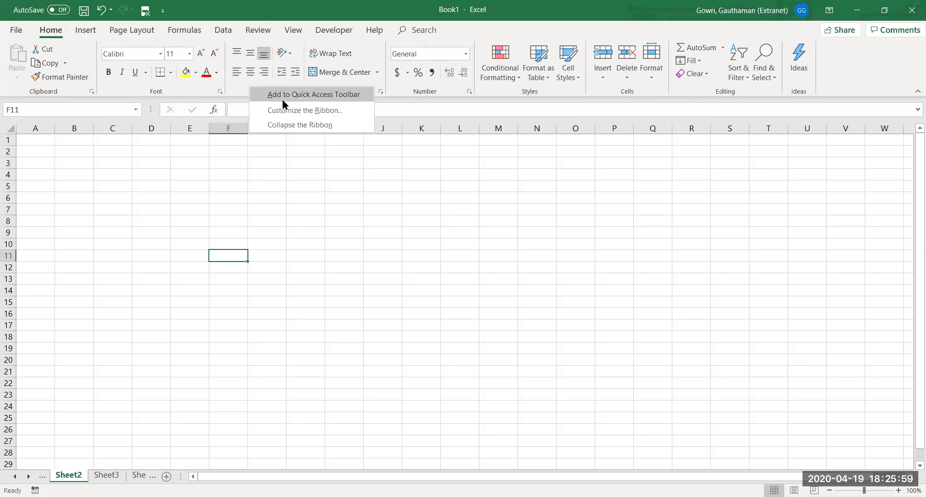
pyautogui.click(283, 100)
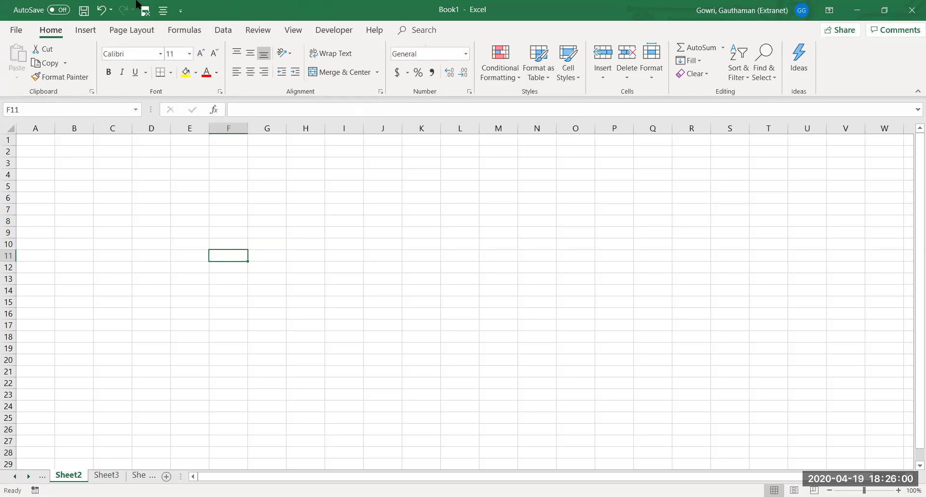
pyautogui.click(162, 10)
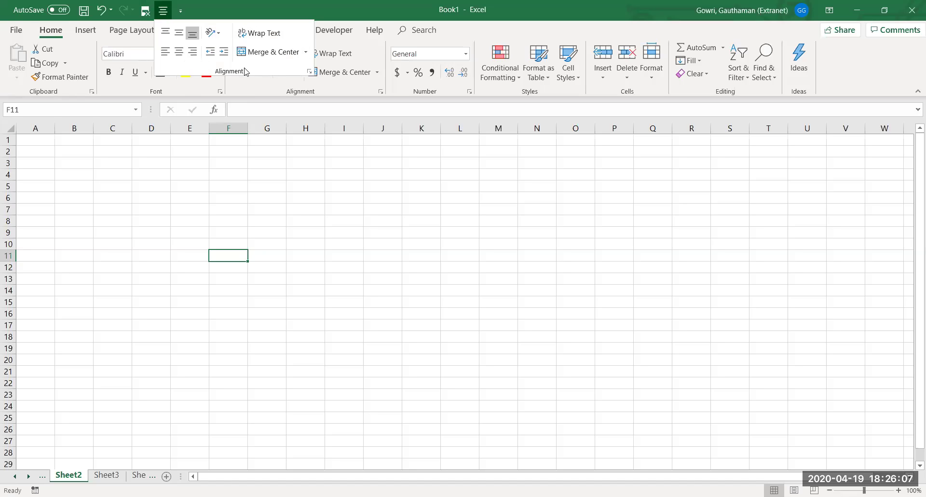
pyautogui.click(268, 239)
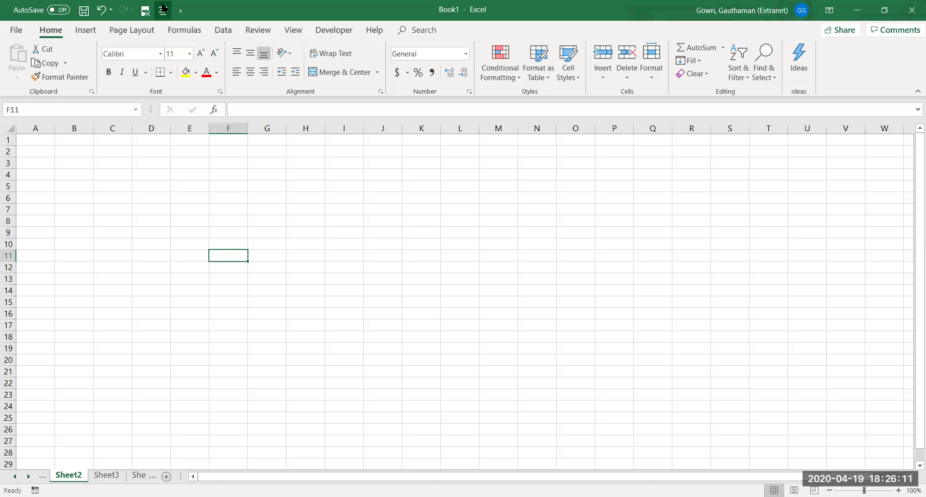
# Step: Remove the Alignment group and the Remove Duplicates command from the Quick Access Toolbar, and pick cells G4 and P22
pyautogui.rightClick(163, 6)
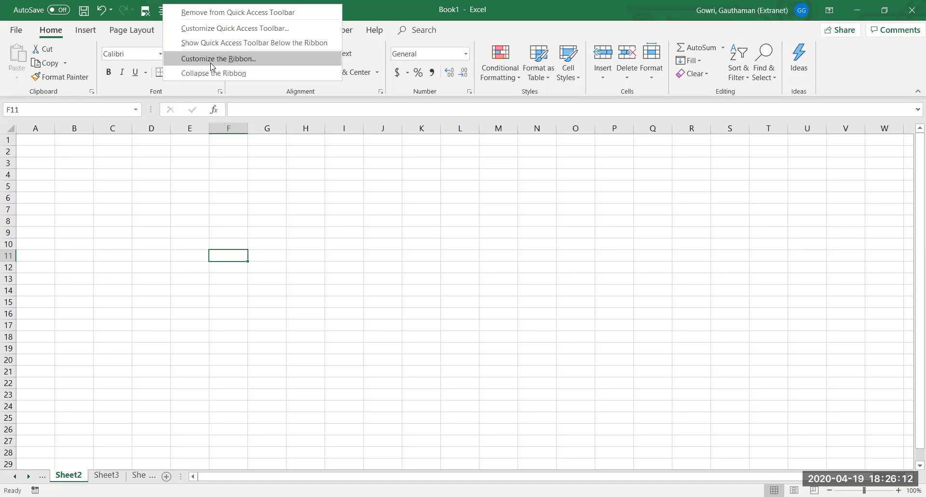
pyautogui.click(196, 13)
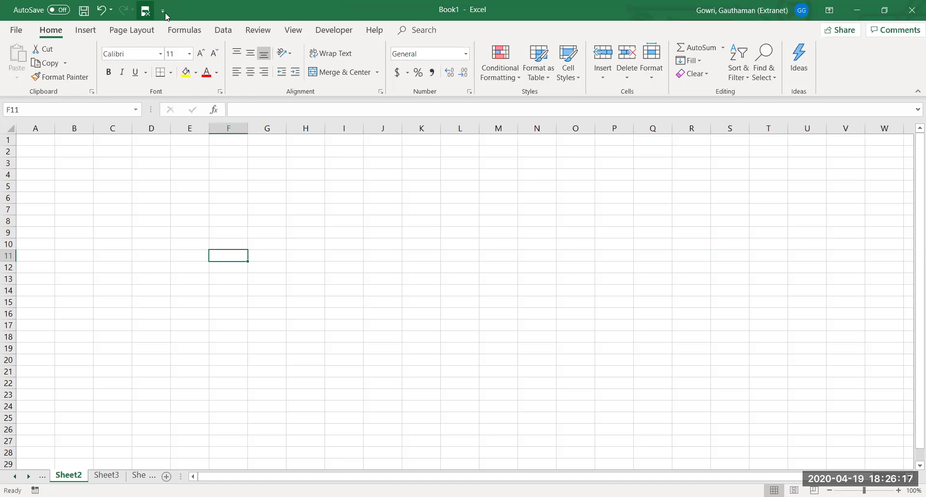
pyautogui.click(276, 182)
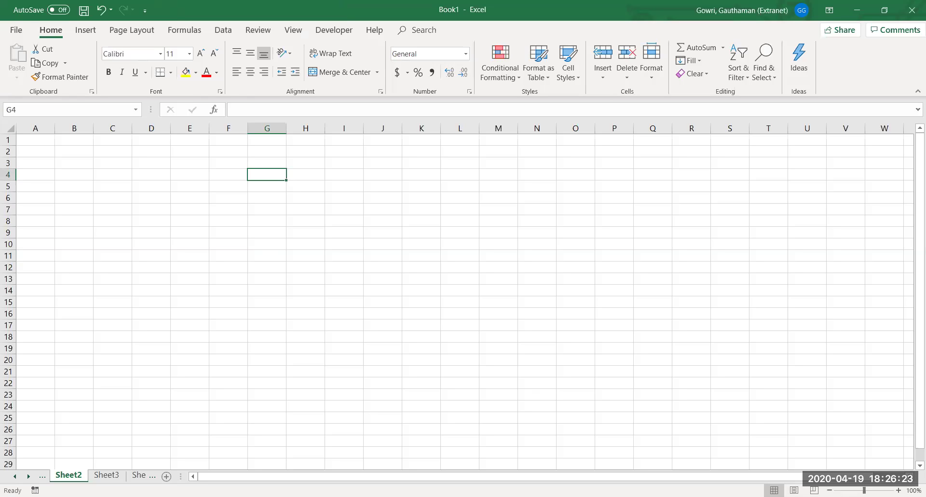
pyautogui.click(598, 381)
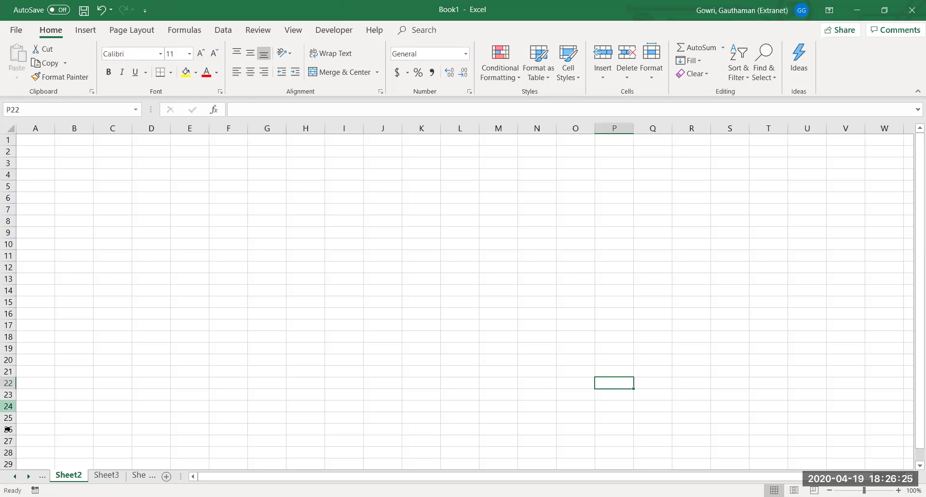
# Step: Go to Sheet1, fill the whole range C3:U25 with the text iTAS in one entry, and select cell S23
pyautogui.hotkey('ctrl', 'pageup')
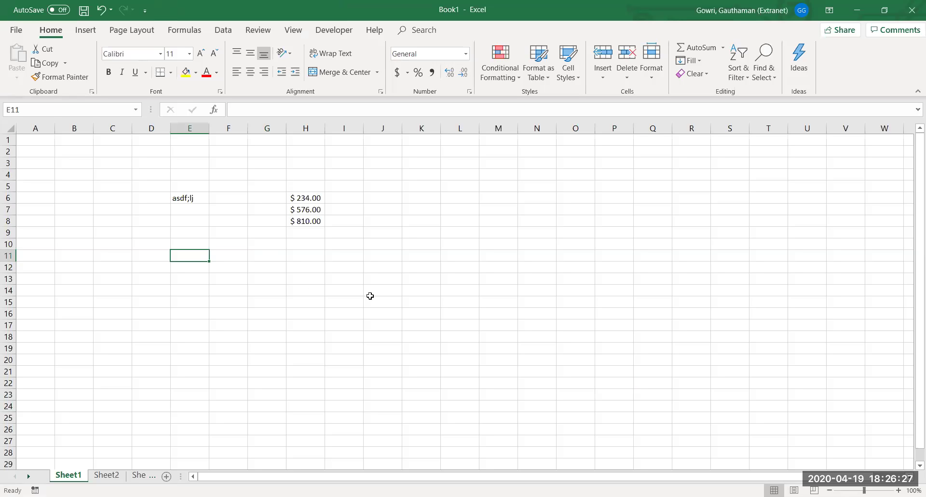
pyautogui.moveTo(100, 168); pyautogui.dragTo(803, 413)
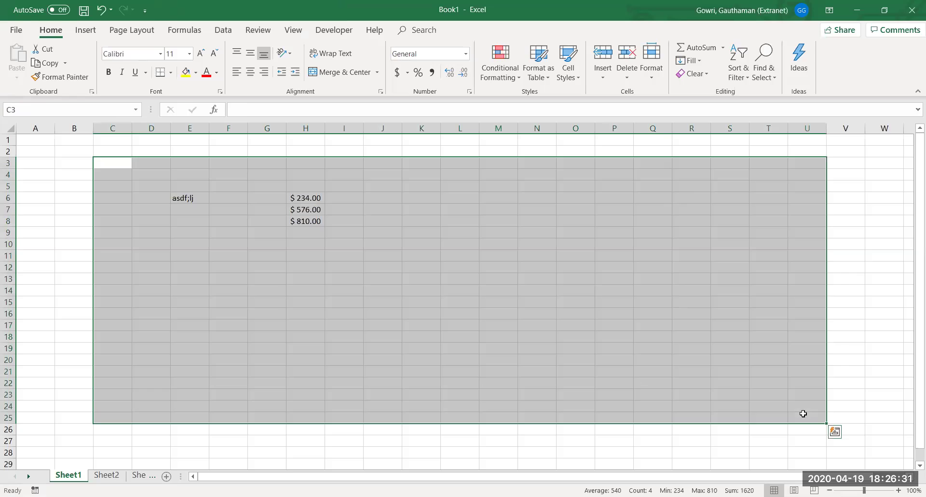
pyautogui.write('itE')
pyautogui.press('BackSpace')
pyautogui.press('BackSpace')
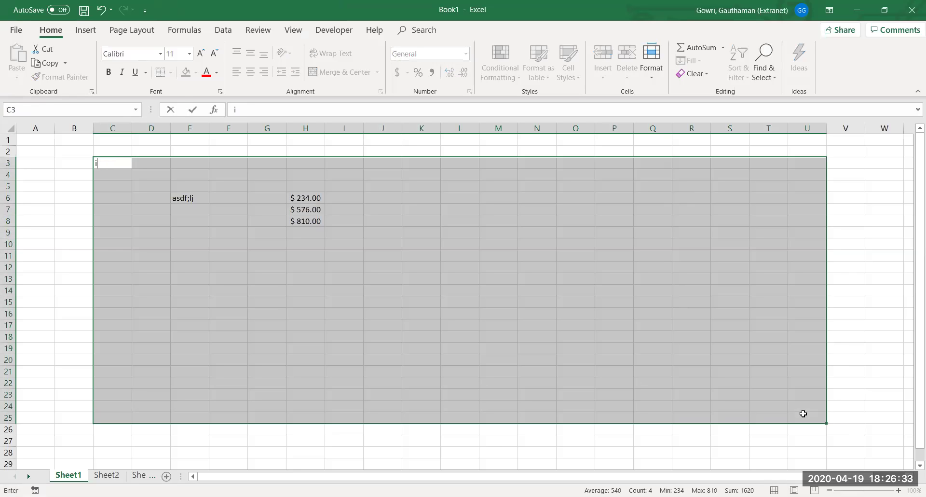
pyautogui.write('TAS')
pyautogui.hotkey('ctrl', 'Return')
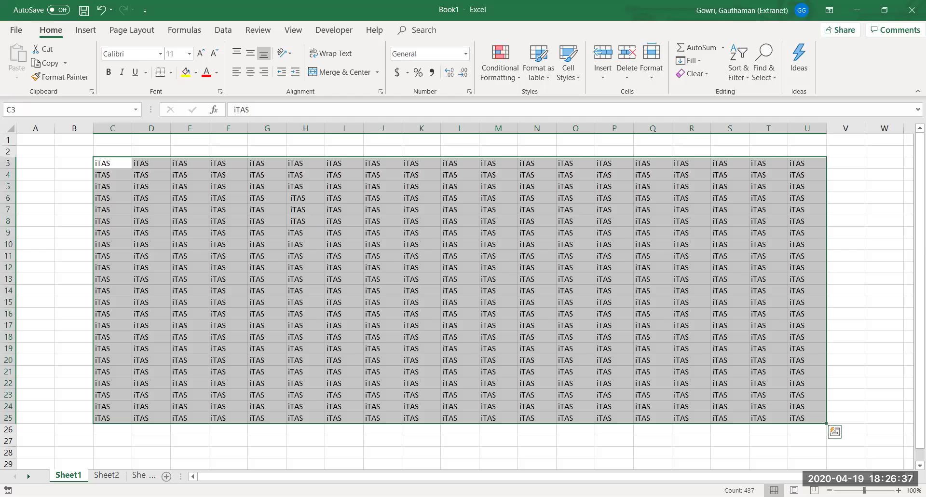
pyautogui.click(736, 395)
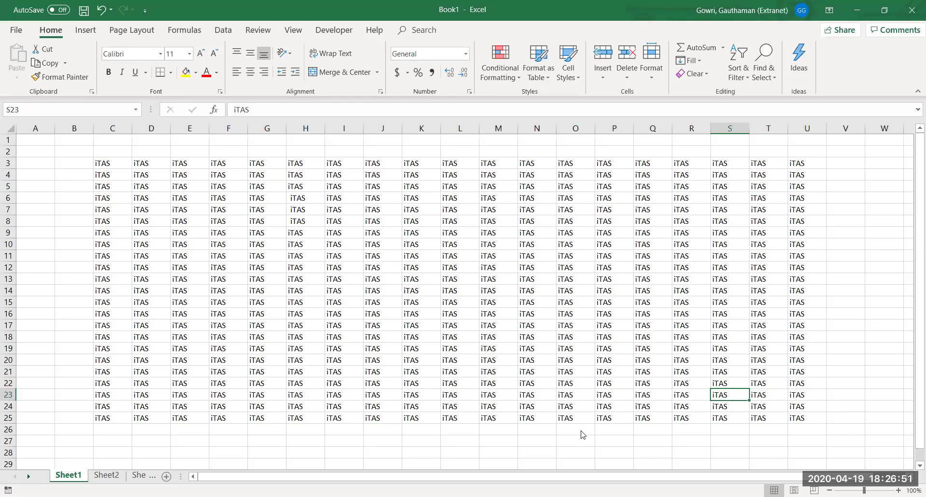
# Step: Move to cell Q23, show Sheet1 in Page Break Preview, and extend page 2 through column U by moving its page break
pyautogui.press('Left')
pyautogui.press('Left')
pyautogui.click(815, 491)
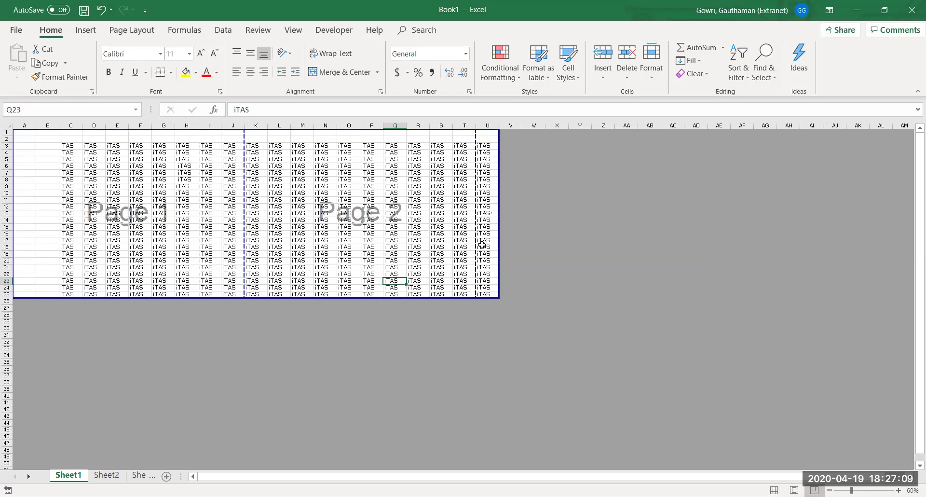
pyautogui.moveTo(476, 244); pyautogui.dragTo(496, 243)
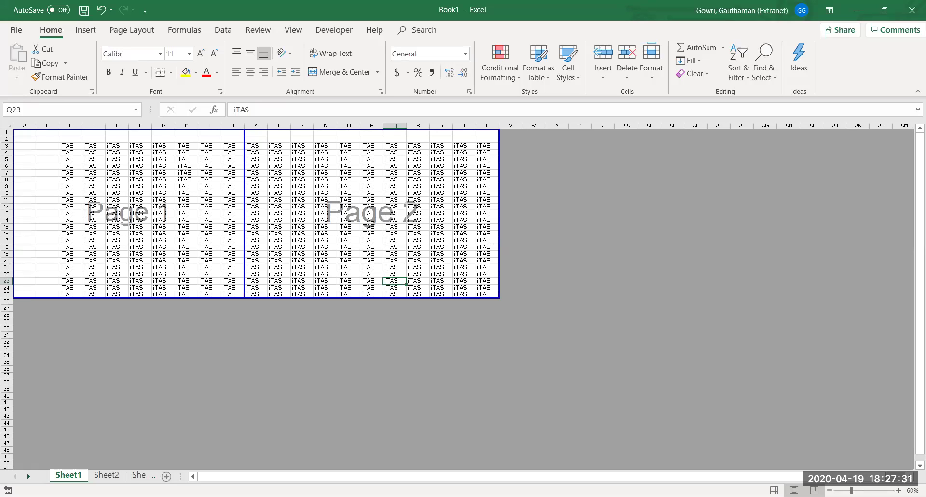
# Step: Show Sheet1 in Page Layout view and examine the header area and the first page from column A
pyautogui.click(794, 491)
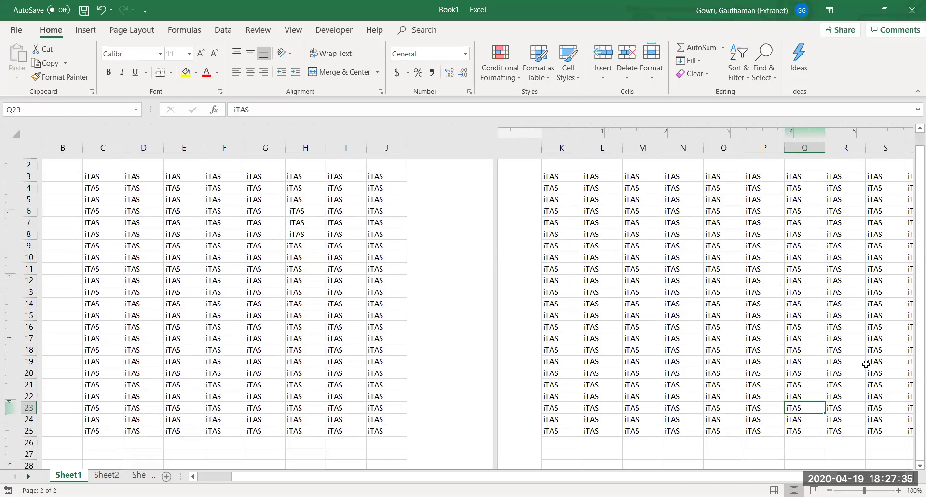
pyautogui.scroll(2, 913, 208)
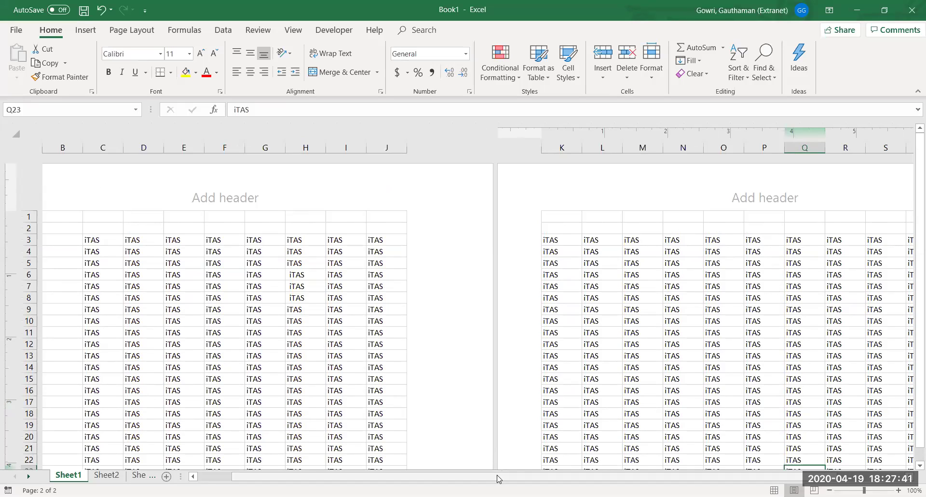
pyautogui.moveTo(498, 479); pyautogui.dragTo(461, 476)
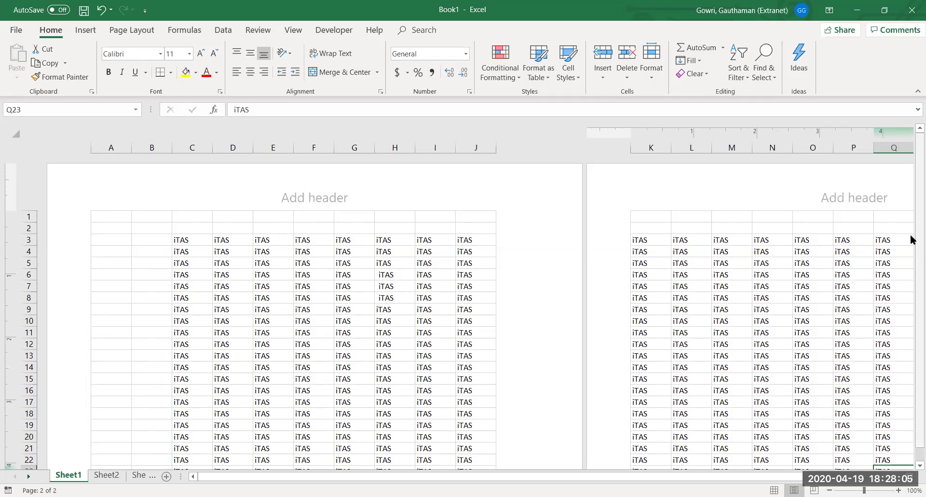
# Step: Examine the second page of Sheet1 in Page Layout view through column U and down past row 25
pyautogui.moveTo(911, 234); pyautogui.dragTo(910, 190)
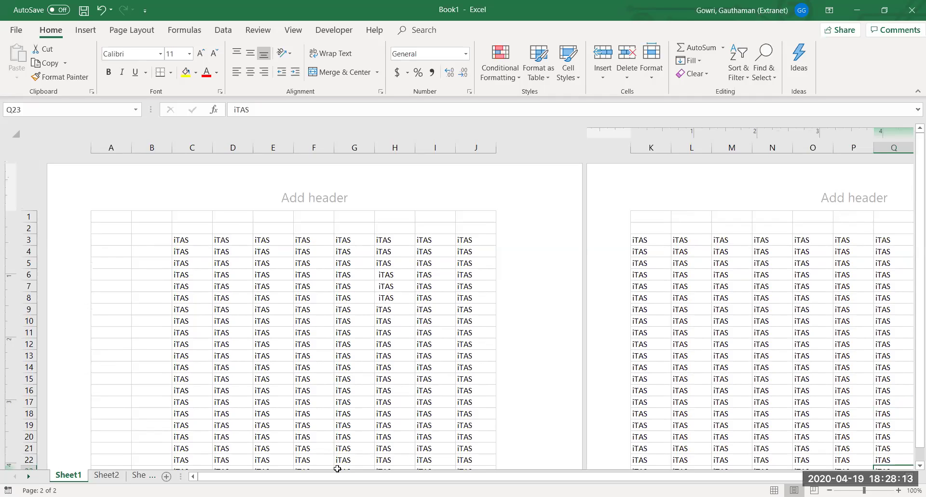
pyautogui.moveTo(784, 478); pyautogui.dragTo(905, 478)
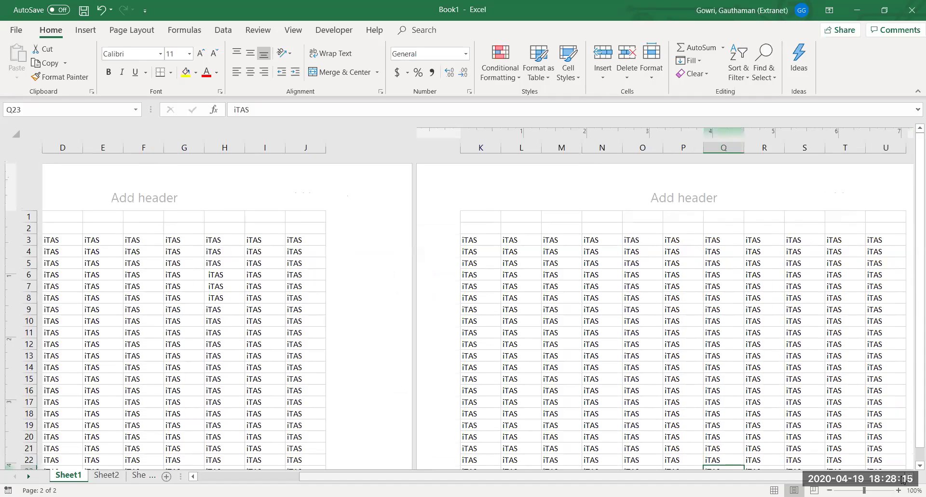
pyautogui.scroll(-2, 911, 415)
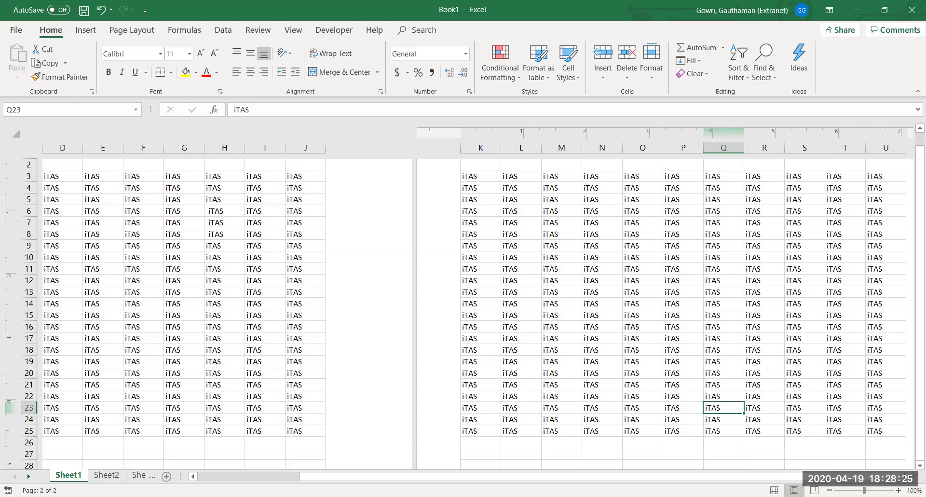
# Step: Zoom Sheet1 in to 316% and out to 10%, restoring the zoom to 100% after each
pyautogui.click(886, 490)
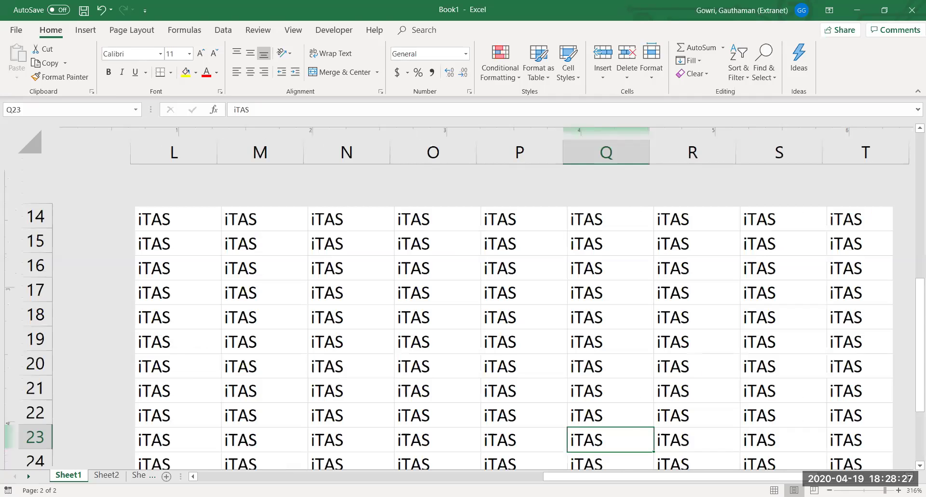
pyautogui.click(865, 490)
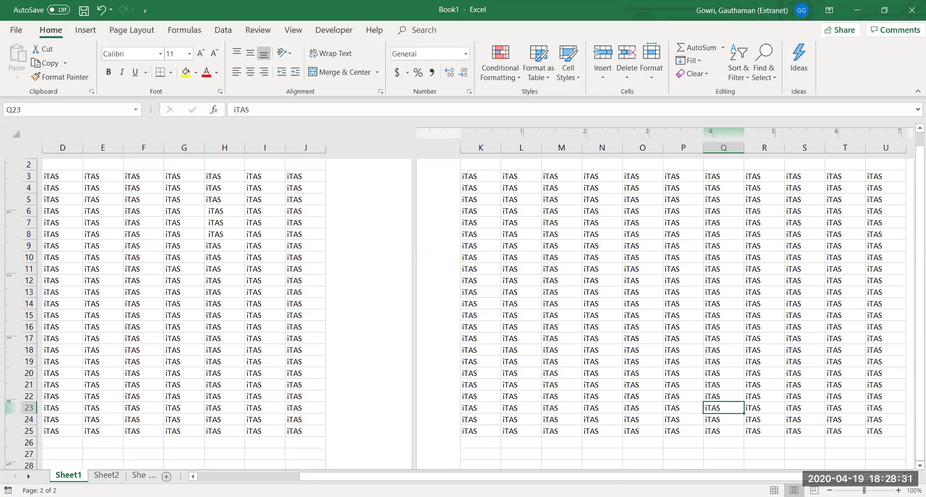
pyautogui.moveTo(864, 491); pyautogui.dragTo(836, 490)
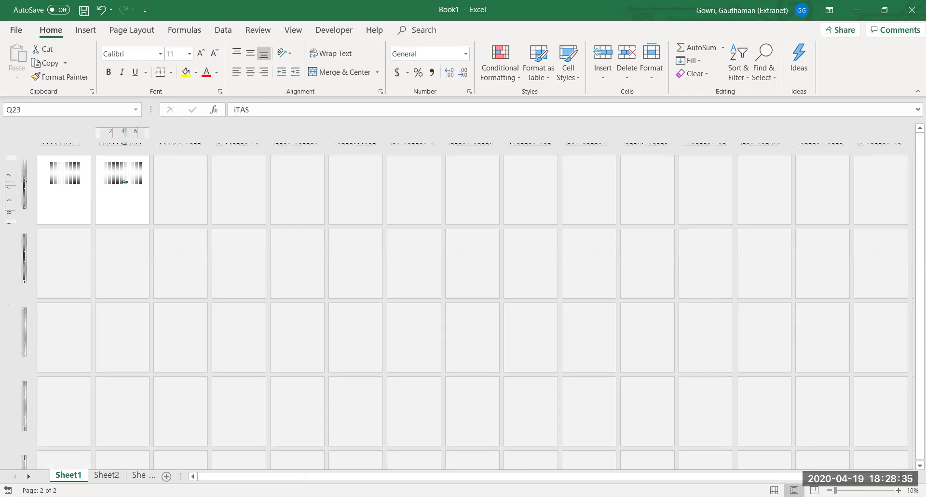
pyautogui.moveTo(835, 490); pyautogui.dragTo(836, 490)
pyautogui.scroll(6, 124, 181)
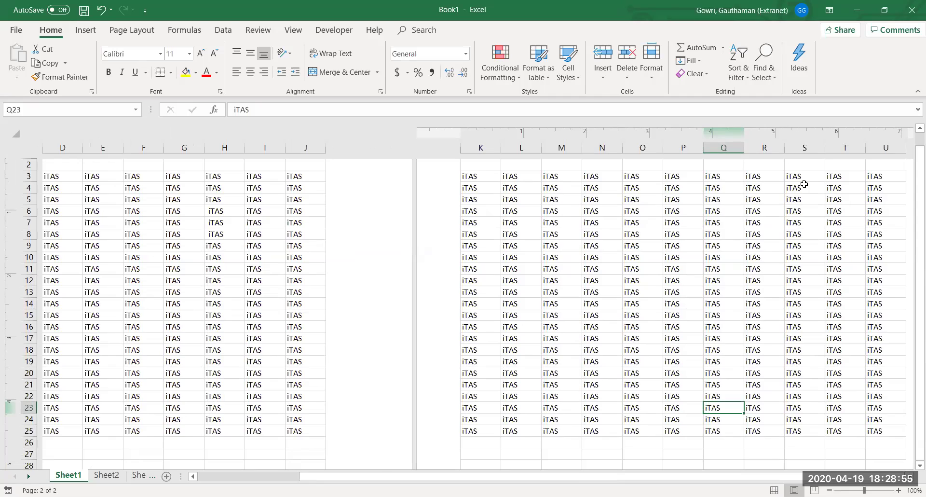
# Step: Review the Protect Workbook and Check for Issues options on the workbook's Info page
pyautogui.click(22, 34)
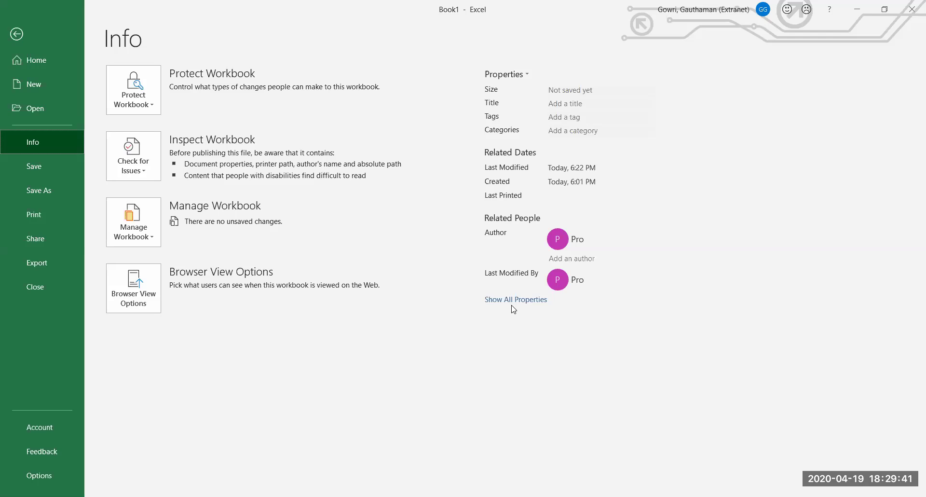
pyautogui.click(157, 105)
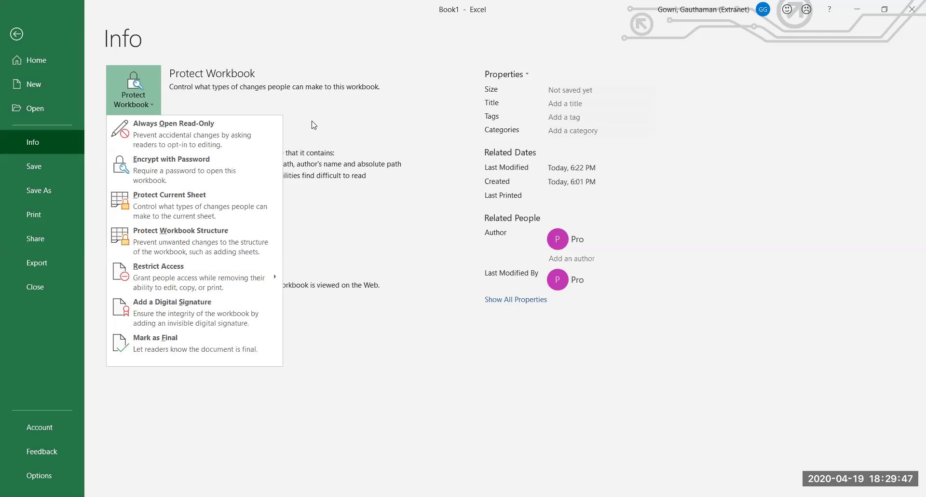
pyautogui.click(153, 113)
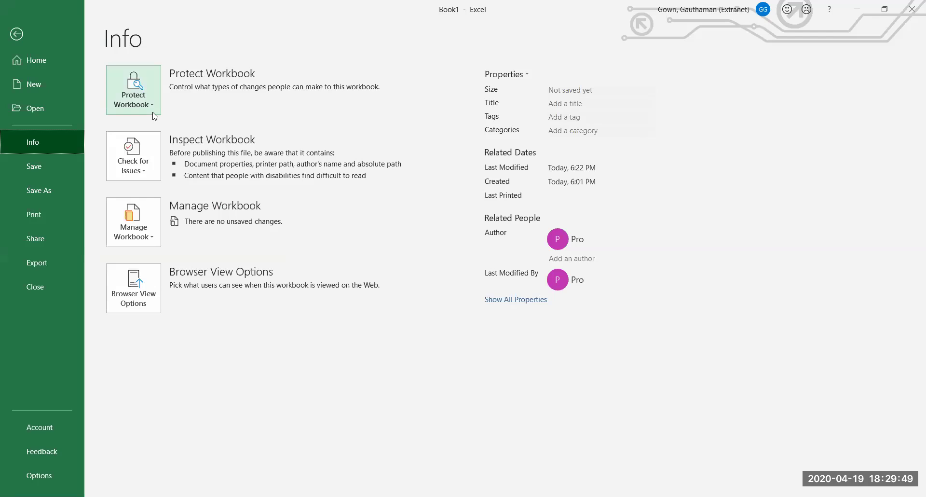
pyautogui.click(153, 114)
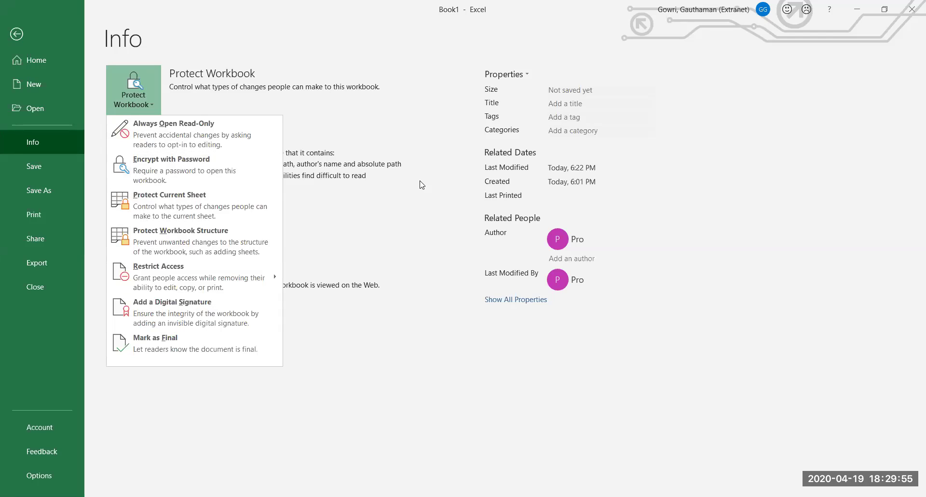
pyautogui.press('Escape')
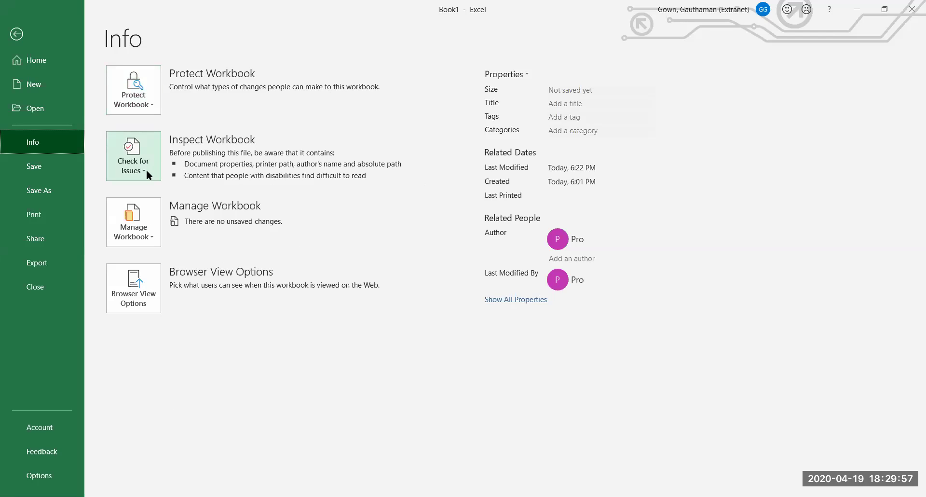
pyautogui.click(146, 170)
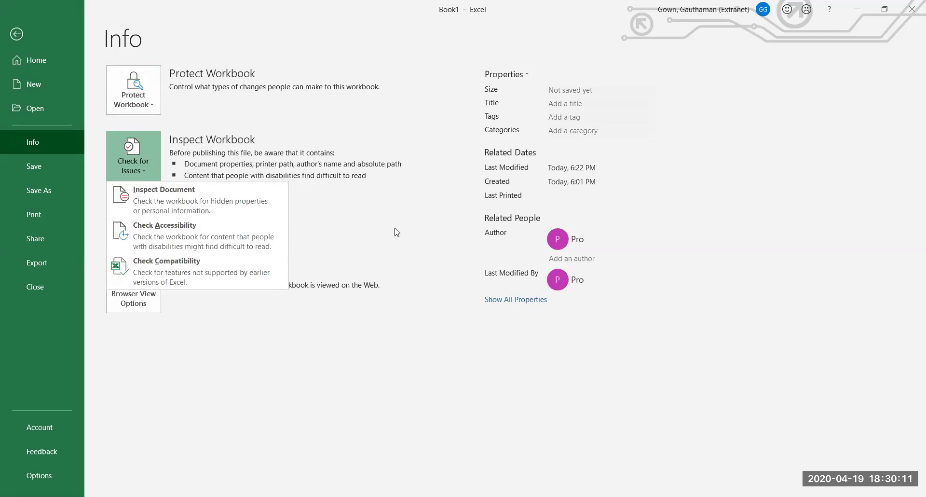
pyautogui.press('Escape')
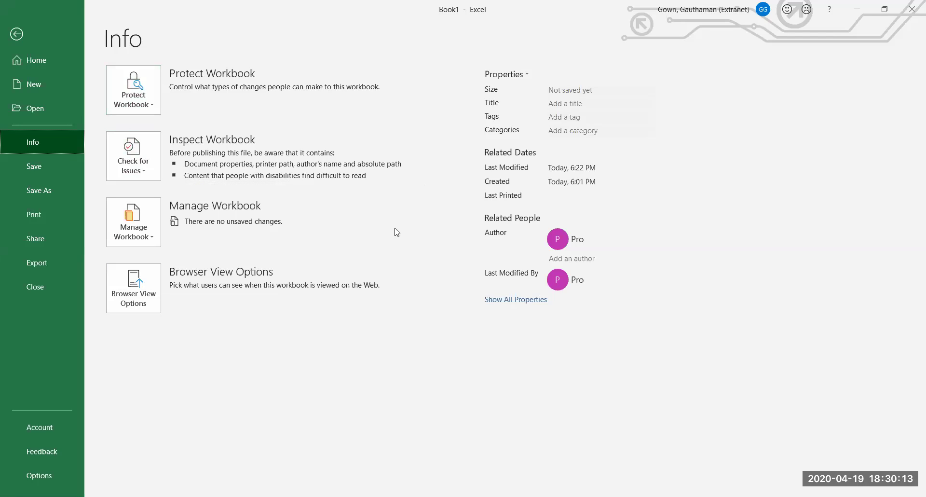
# Step: Review the Manage Workbook options, select all unsaved Book1 files under Recover Unsaved Workbooks, and cancel without opening them
pyautogui.click(154, 237)
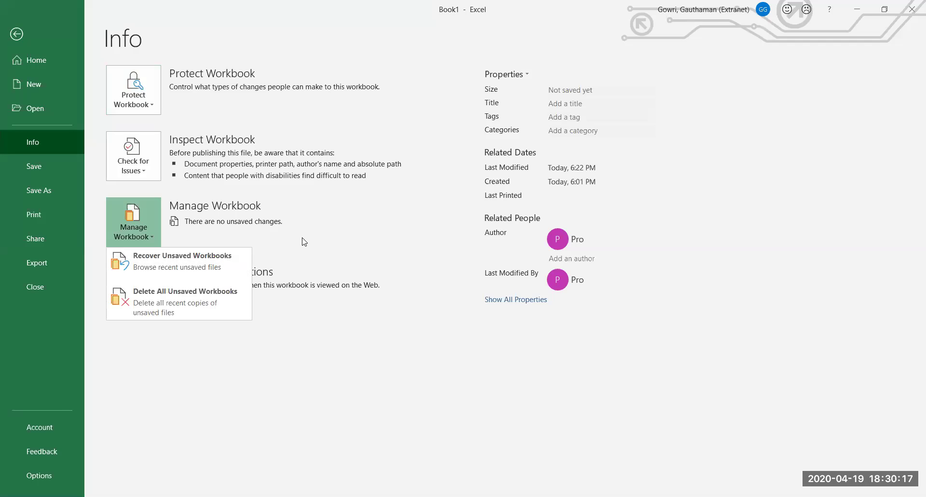
pyautogui.press('Escape')
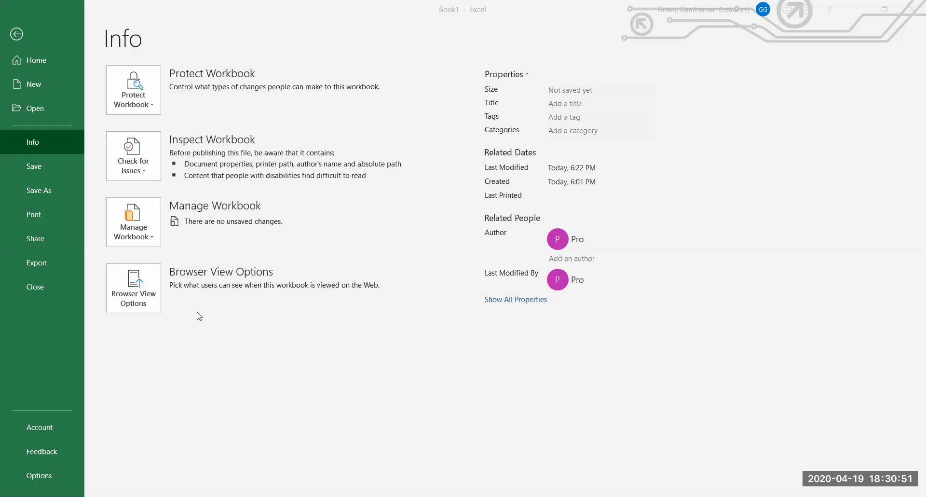
pyautogui.click(154, 240)
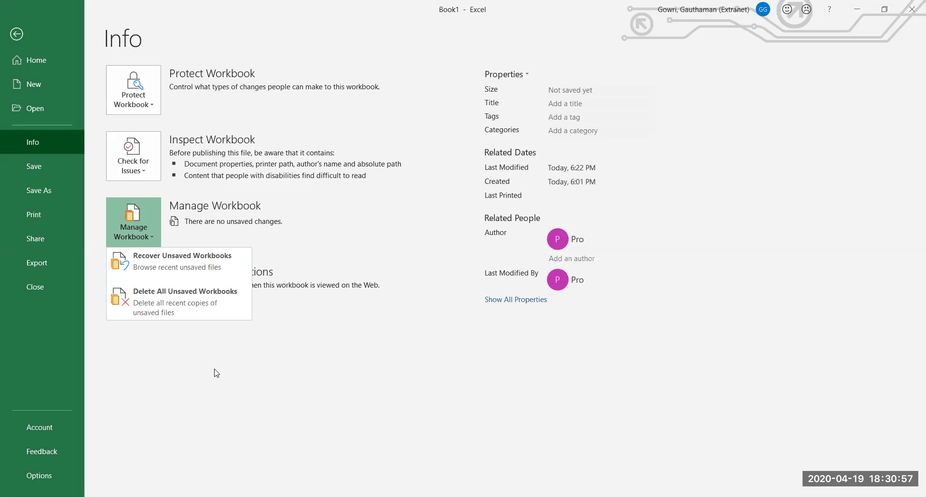
pyautogui.click(193, 276)
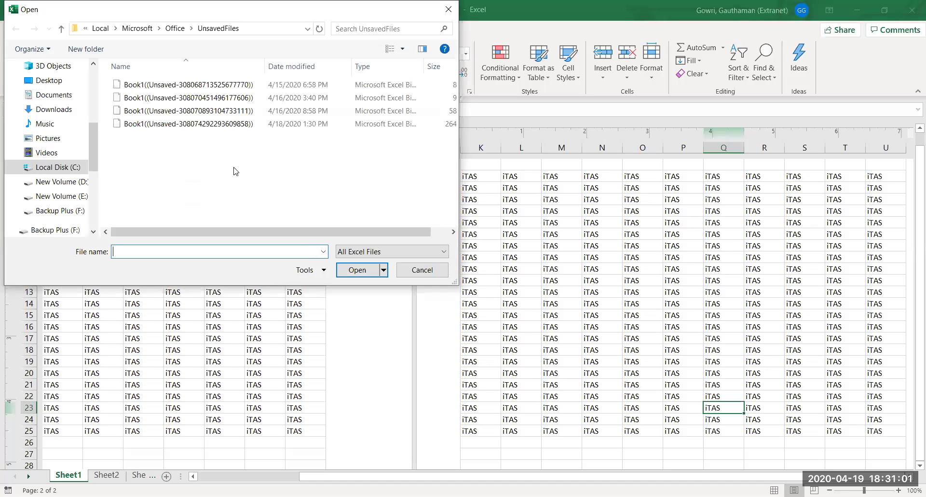
pyautogui.moveTo(224, 122); pyautogui.dragTo(225, 83)
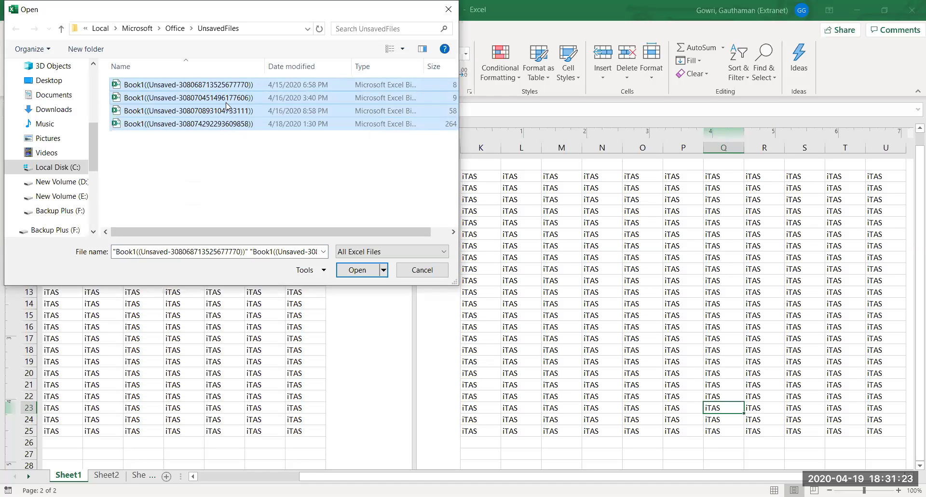
pyautogui.click(435, 273)
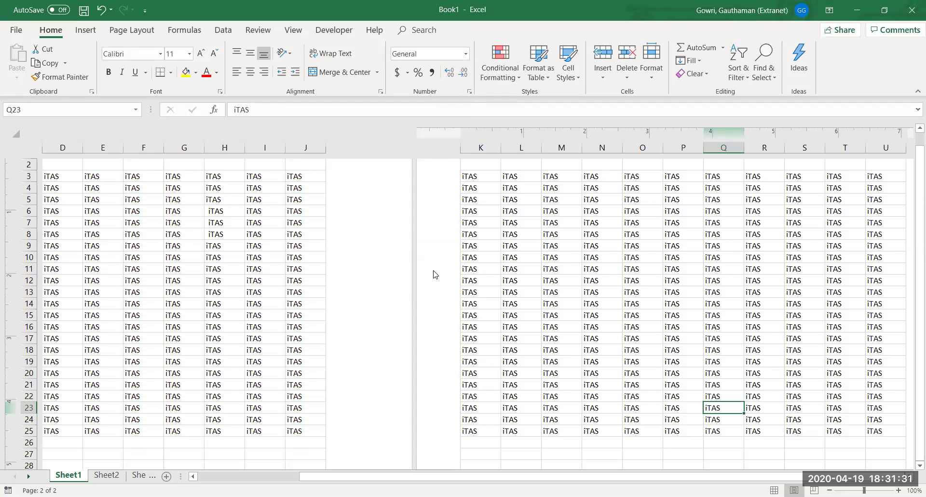
# Step: Look over the start page, browse the full gallery of workbook templates, and return to Book1
pyautogui.click(16, 32)
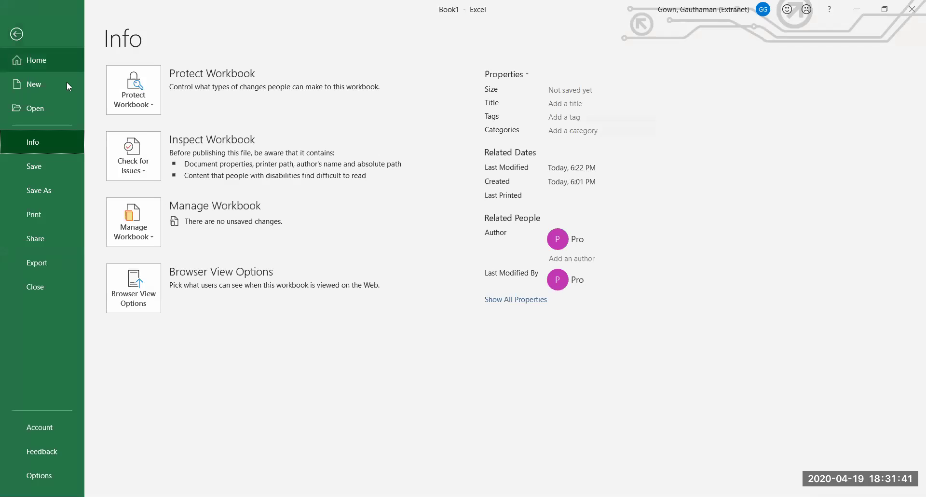
pyautogui.click(34, 65)
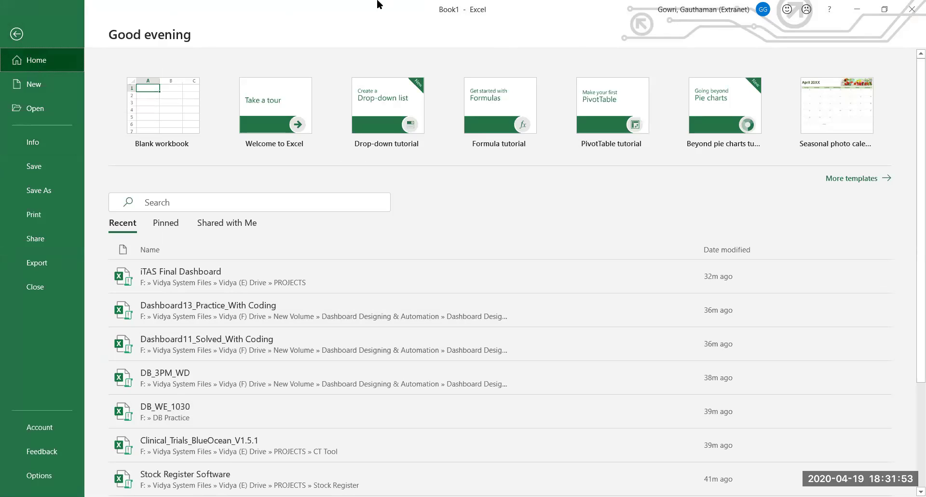
pyautogui.click(882, 179)
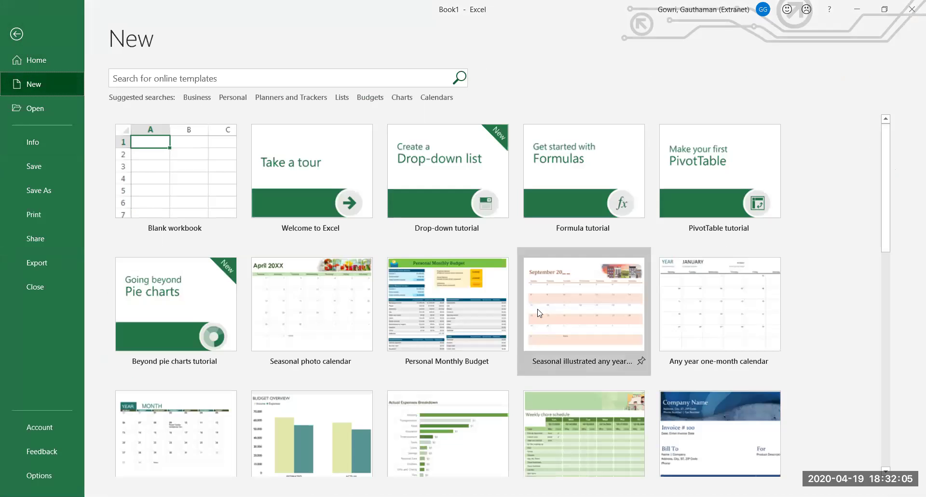
pyautogui.scroll(-1, 891, 320)
pyautogui.scroll(-5, 890, 320)
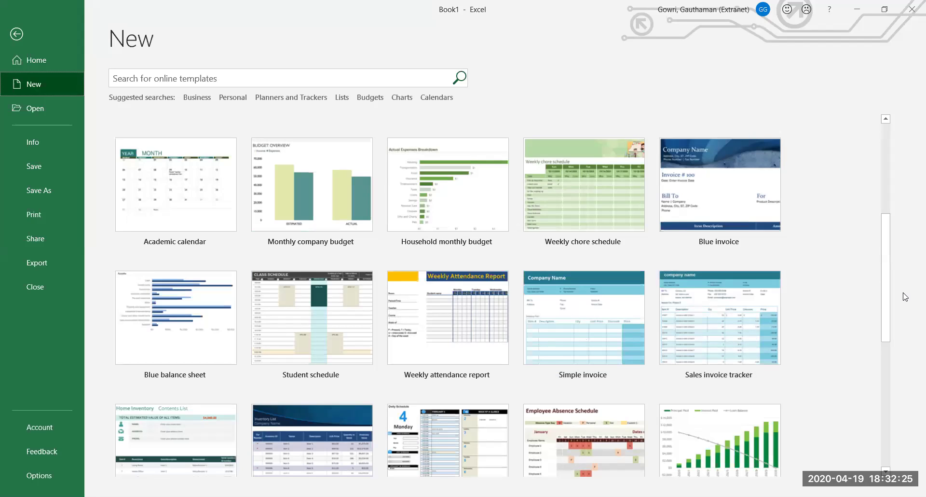
pyautogui.moveTo(885, 297); pyautogui.dragTo(895, 177)
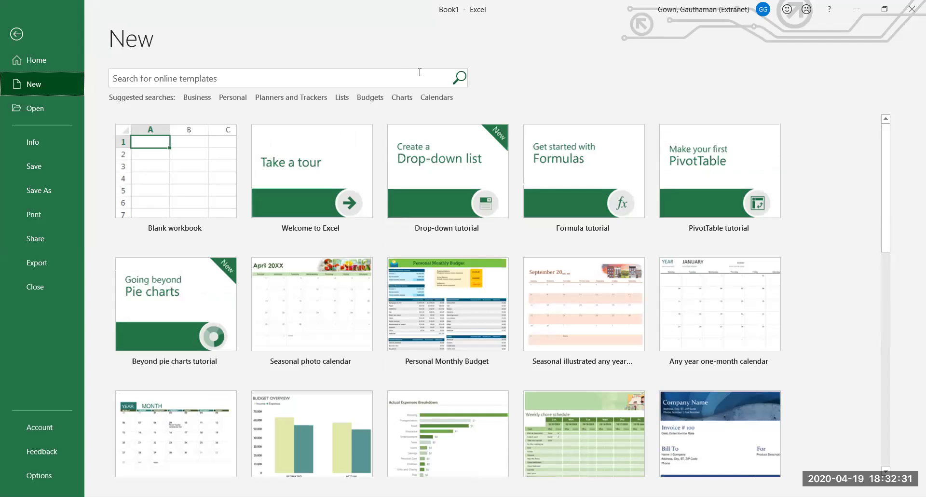
pyautogui.click(156, 163)
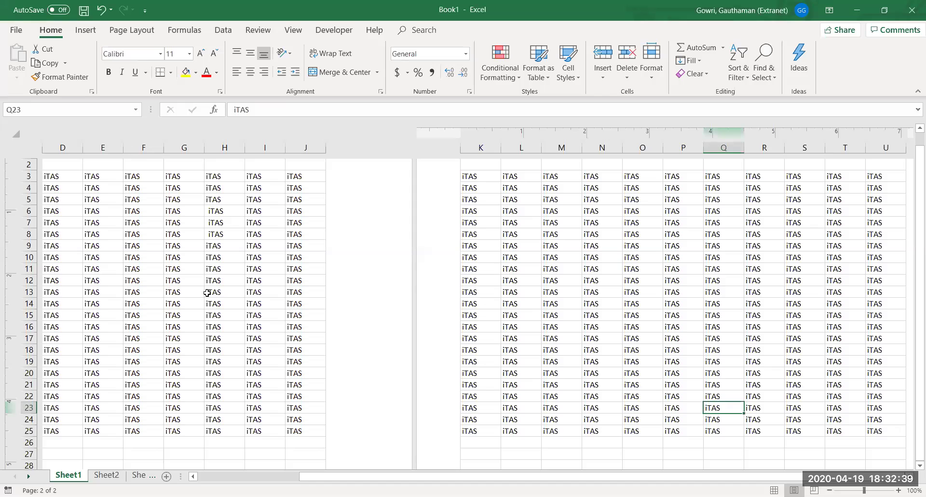
# Step: Review the Save As locations and the print settings with the preview for Book1
pyautogui.click(12, 29)
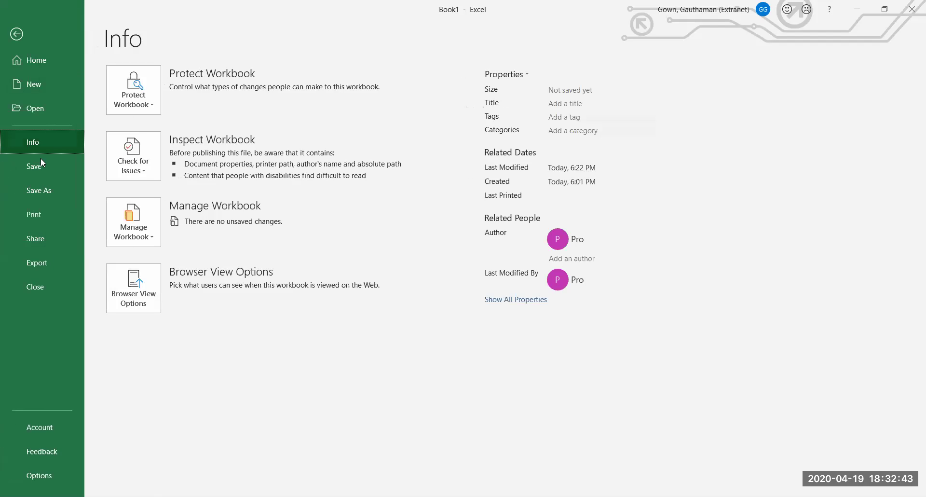
pyautogui.click(41, 185)
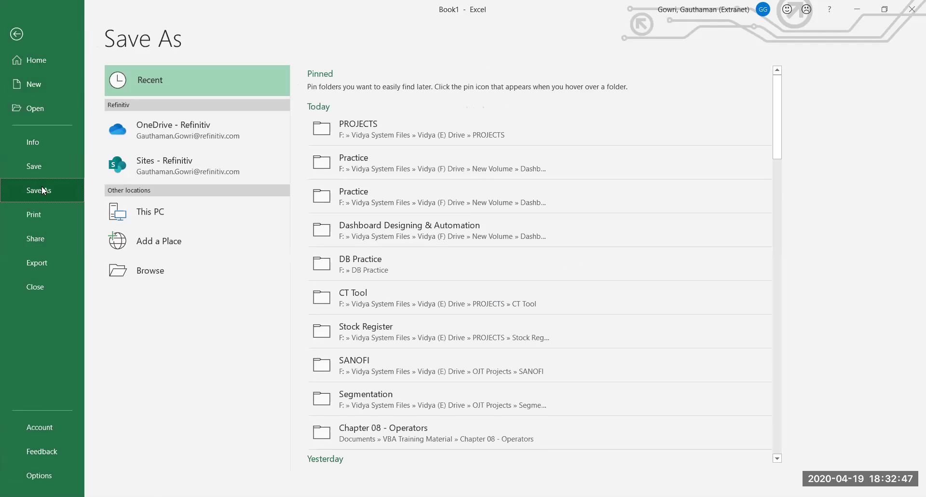
pyautogui.click(47, 218)
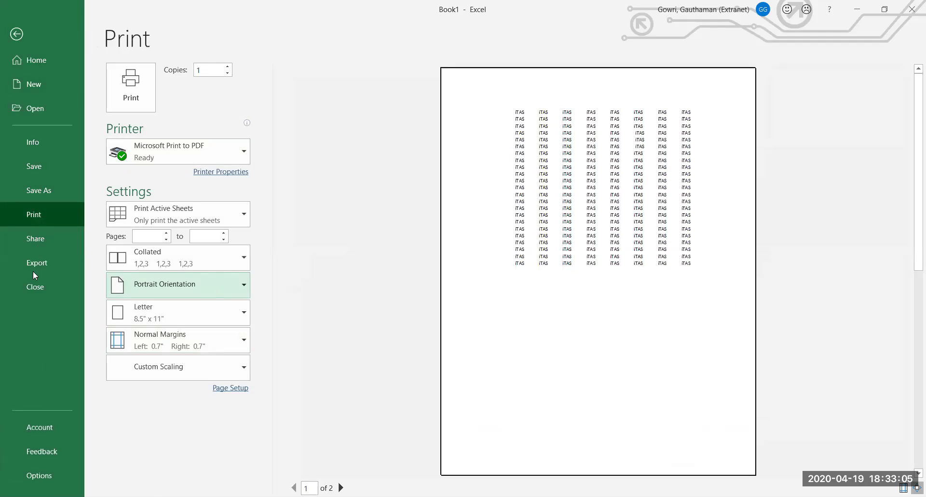
# Step: Check the workbook's sharing options, and compare the Create PDF/XPS Document and Change File Type export options
pyautogui.press('Escape')
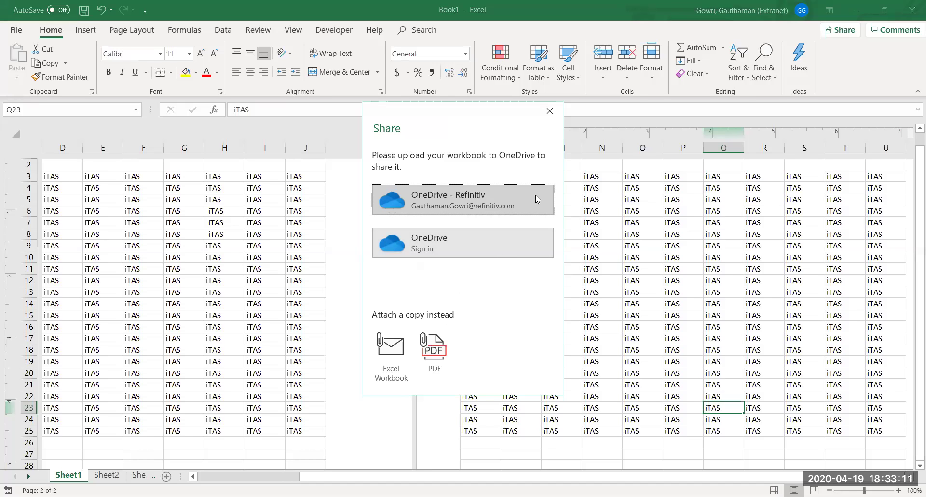
pyautogui.click(549, 109)
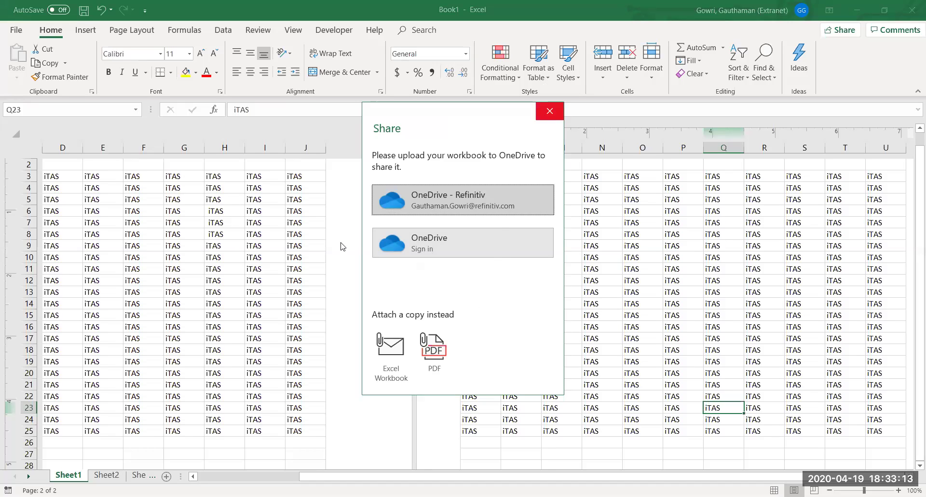
pyautogui.click(10, 28)
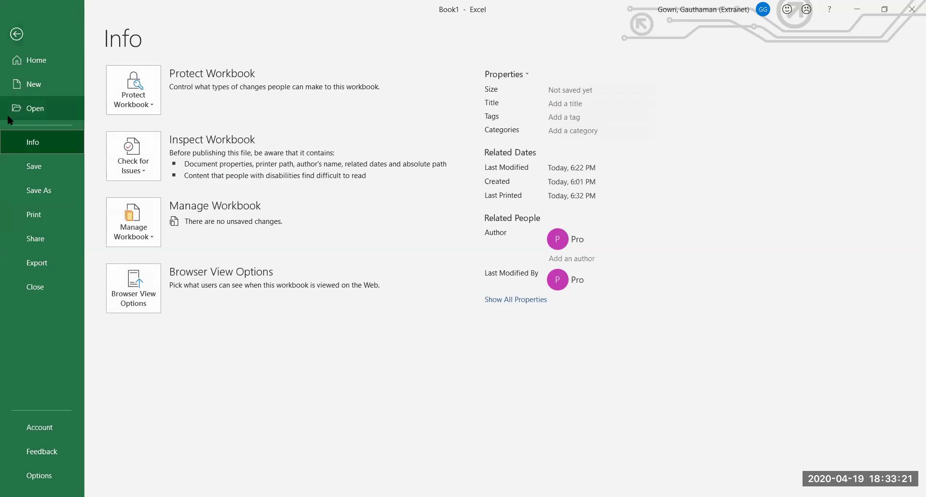
pyautogui.click(36, 265)
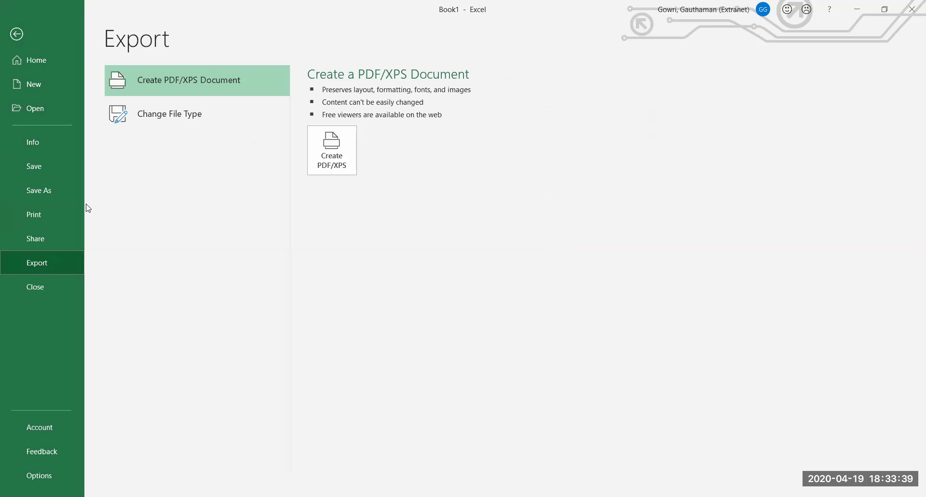
pyautogui.click(207, 121)
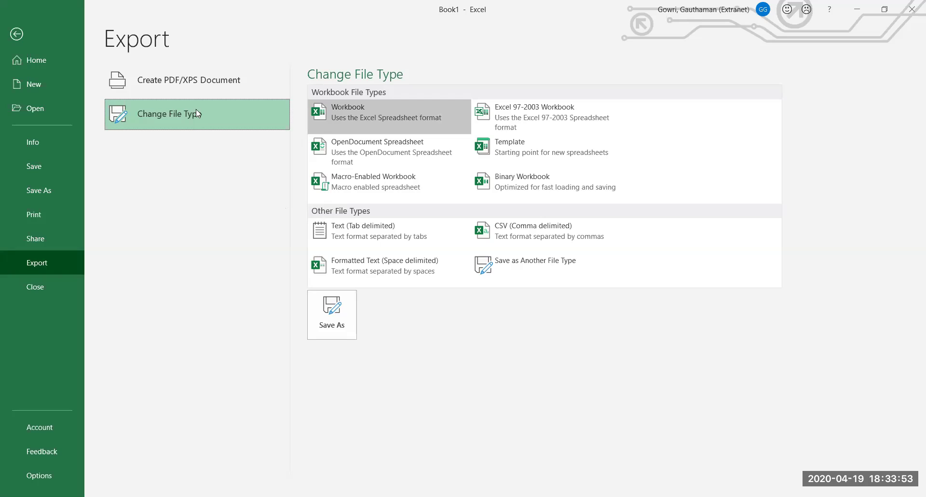
pyautogui.click(190, 81)
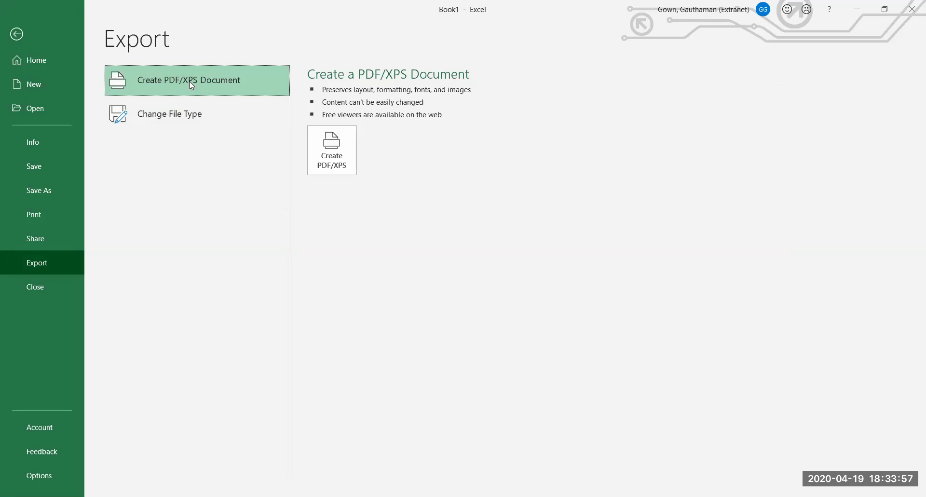
# Step: Review the Change File Type export options and the file formats available when saving Book1, and cancel without saving
pyautogui.click(185, 109)
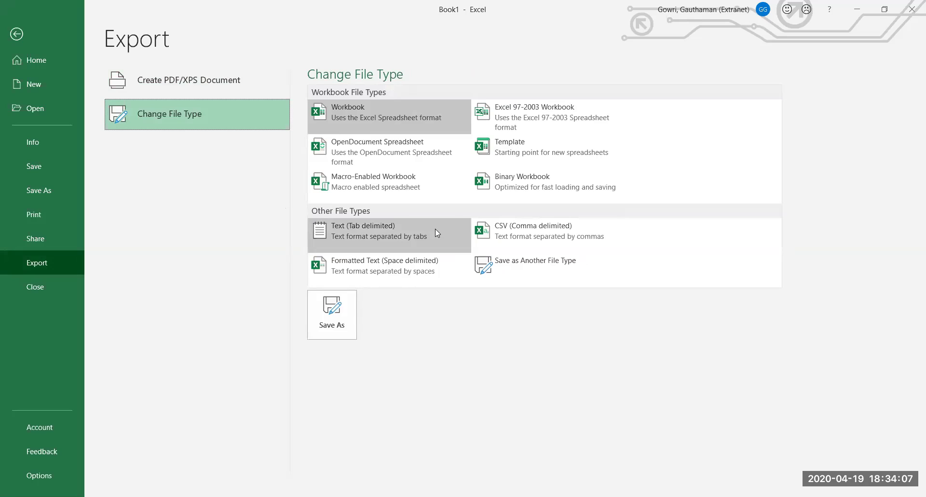
pyautogui.click(322, 326)
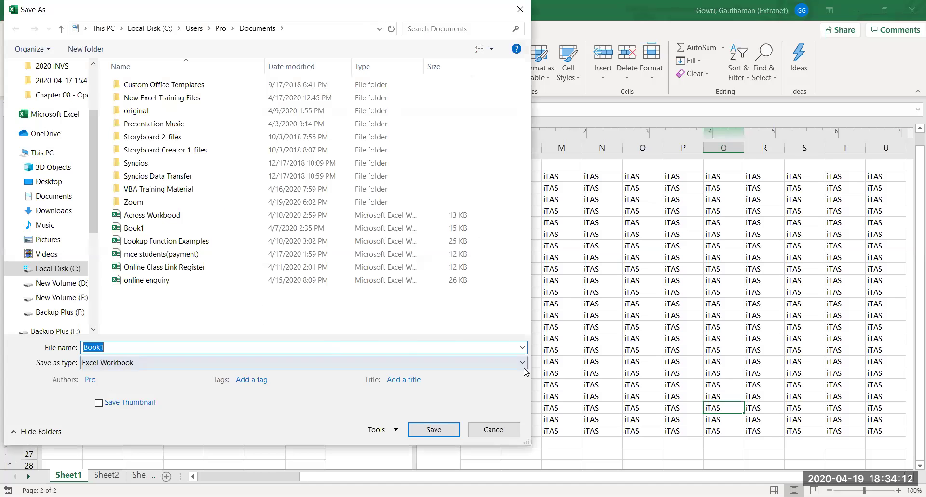
pyautogui.click(524, 363)
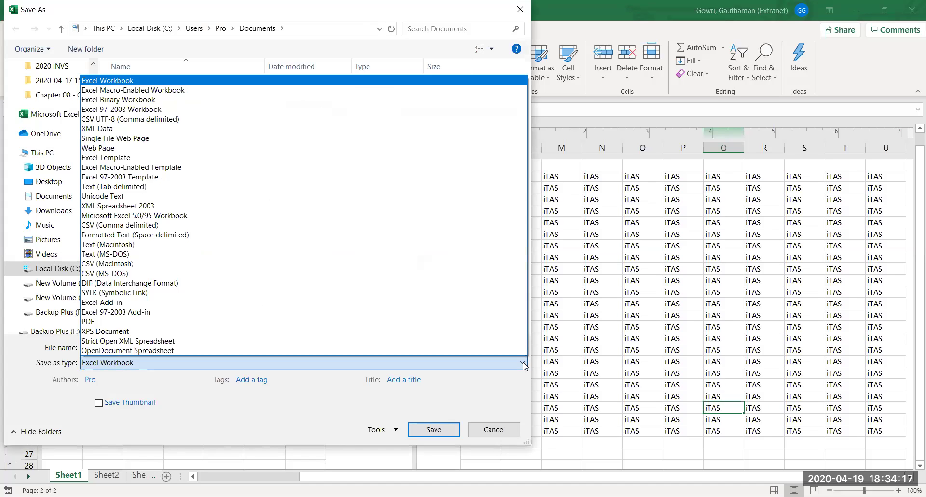
pyautogui.click(497, 433)
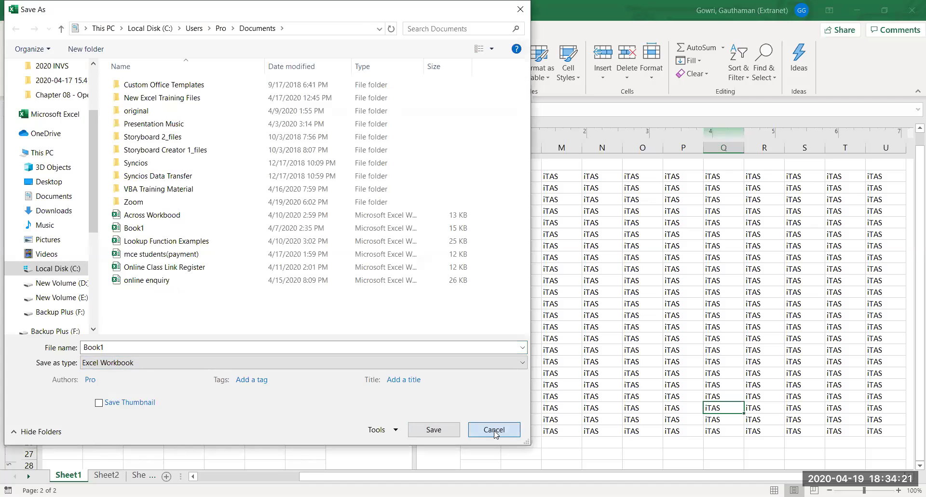
pyautogui.click(495, 432)
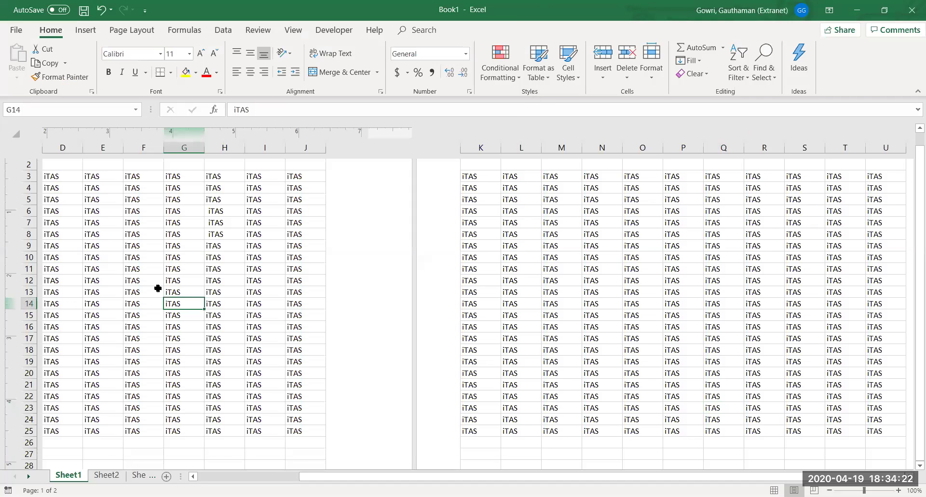
# Step: Check the Info page of Book1, return to the worksheet, and select cell I10
pyautogui.click(16, 29)
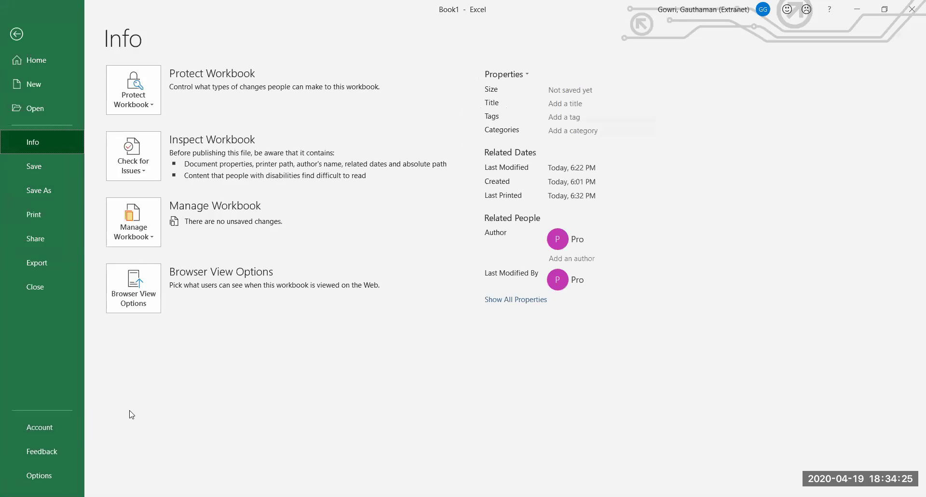
pyautogui.click(16, 43)
pyautogui.click(275, 257)
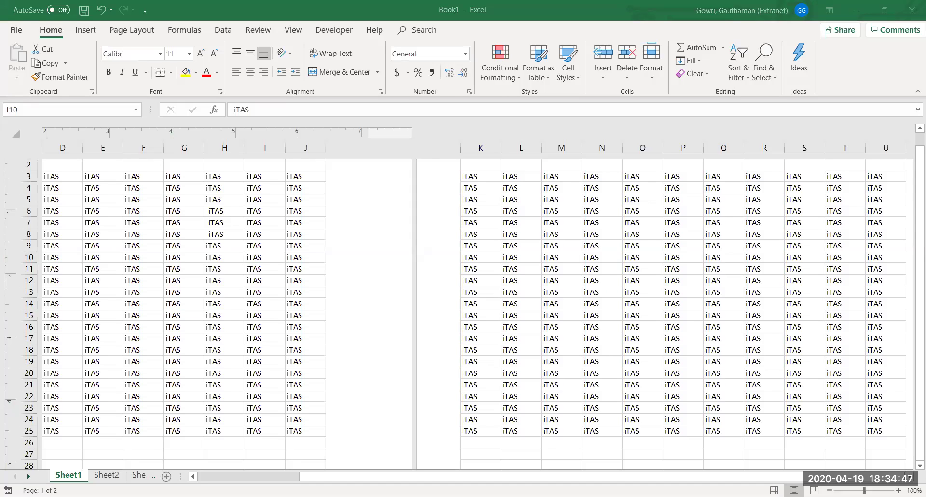
# Step: Switch to the Lookup Formulas workbook, enable its macros, and enter the training pages from the cover sheet
pyautogui.hotkey('alt', 'Tab')
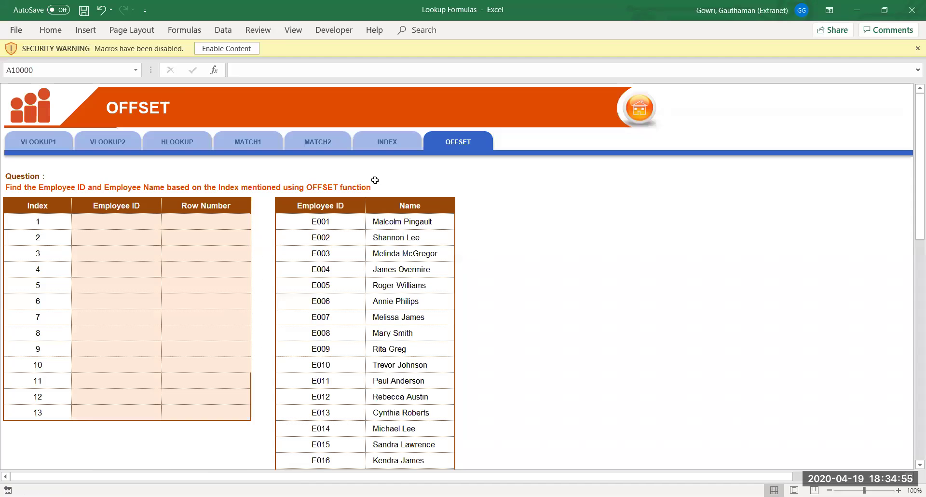
pyautogui.click(249, 49)
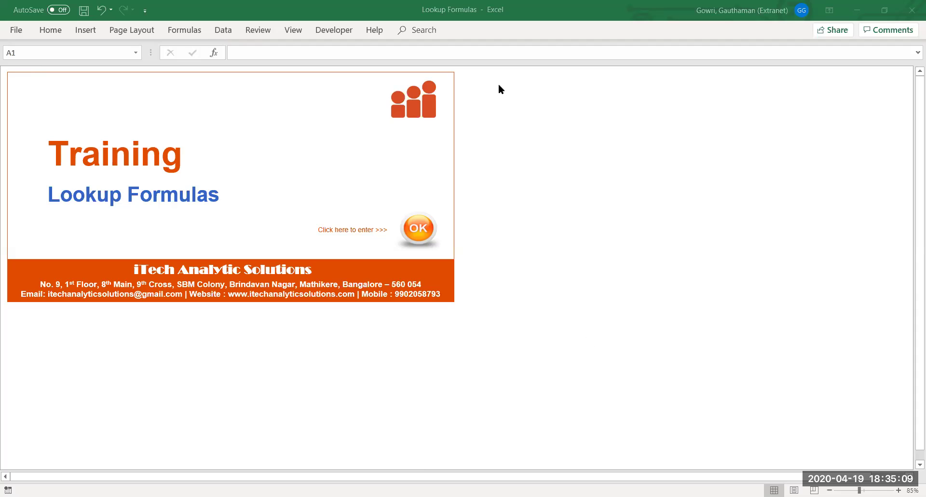
pyautogui.click(405, 233)
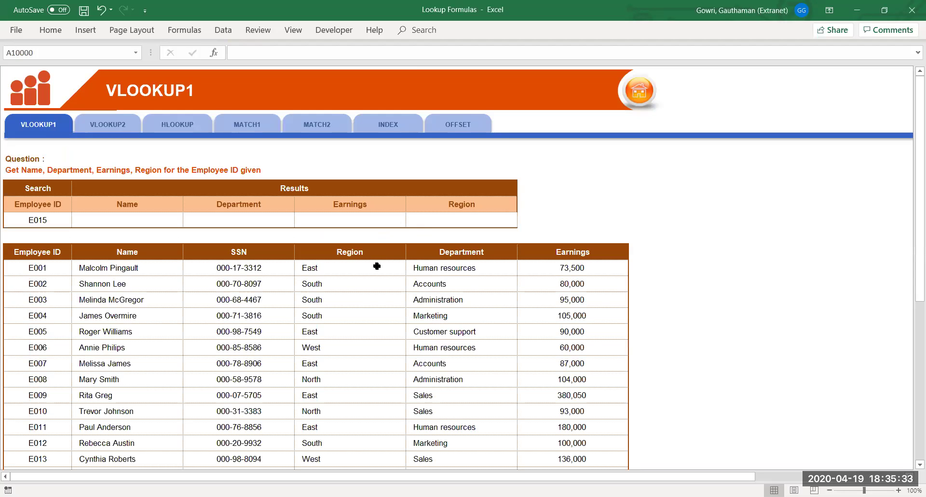
# Step: Look through the VLOOKUP2, HLOOKUP, MATCH1, MATCH2, INDEX and OFFSET exercise pages, and return to the cover sheet
pyautogui.click(123, 126)
pyautogui.click(169, 127)
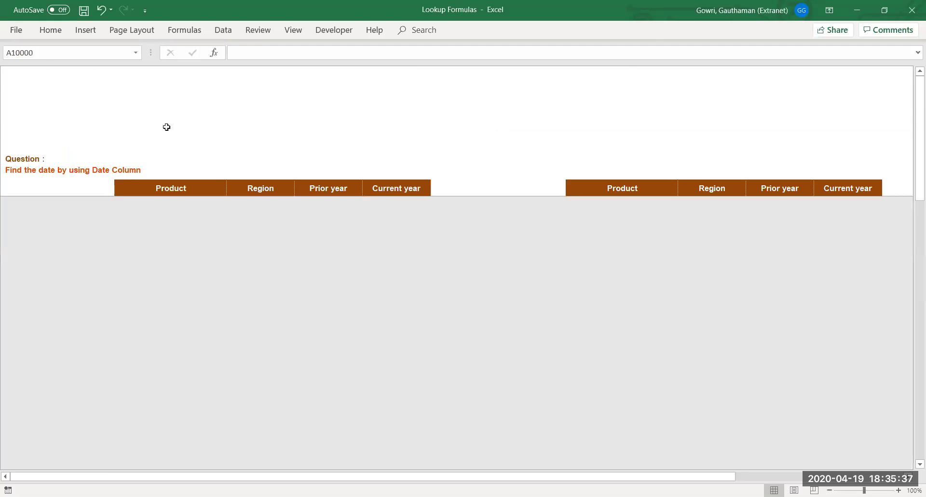
pyautogui.click(239, 125)
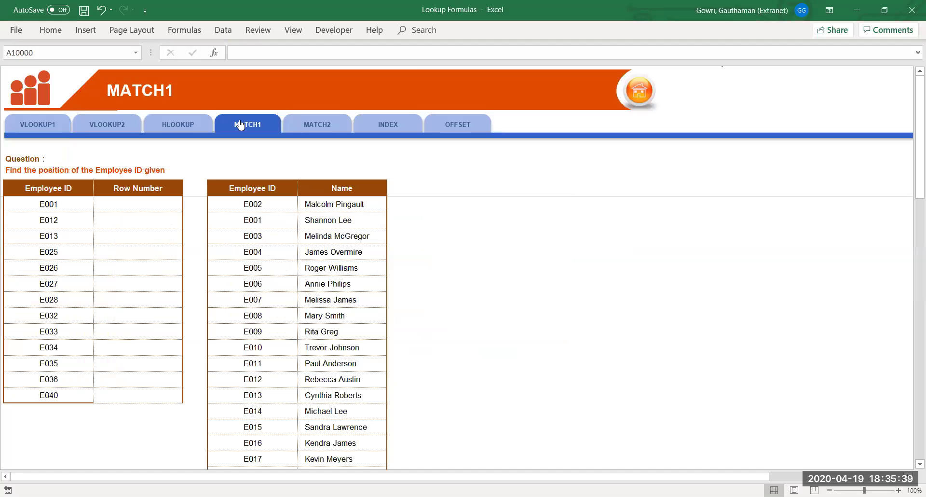
pyautogui.click(303, 126)
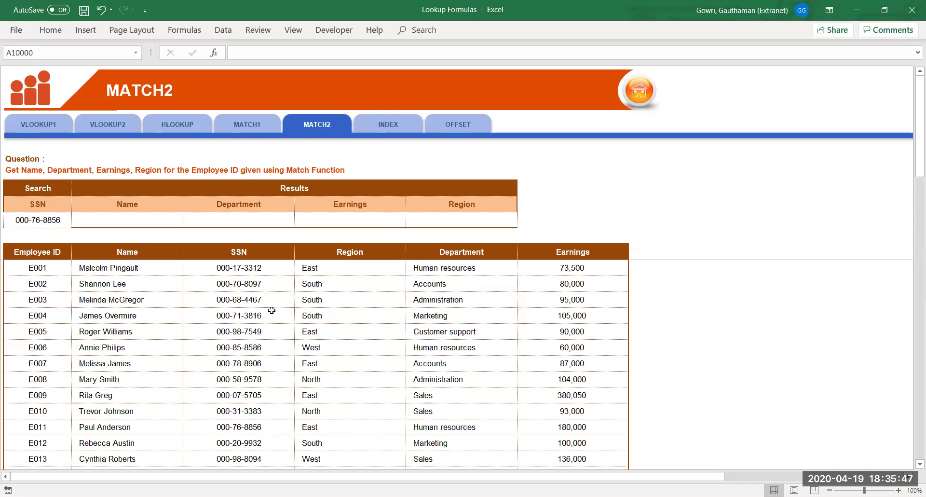
pyautogui.click(392, 128)
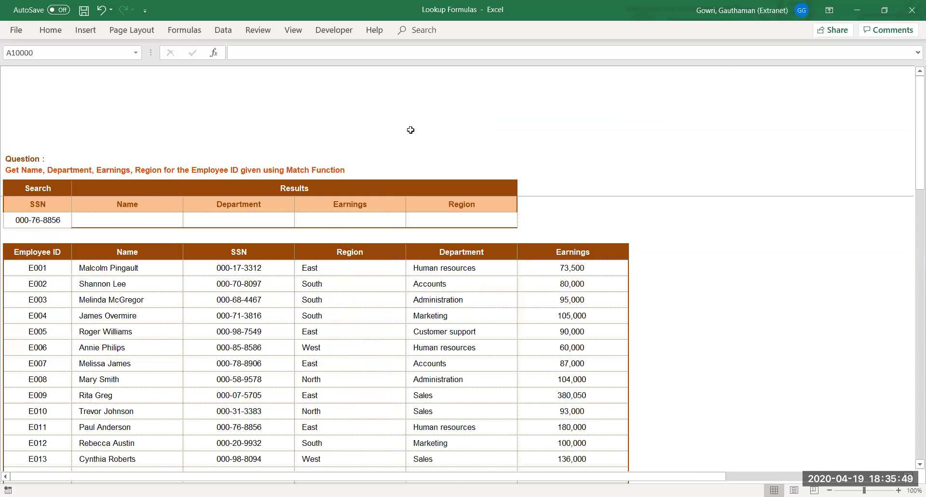
pyautogui.click(457, 127)
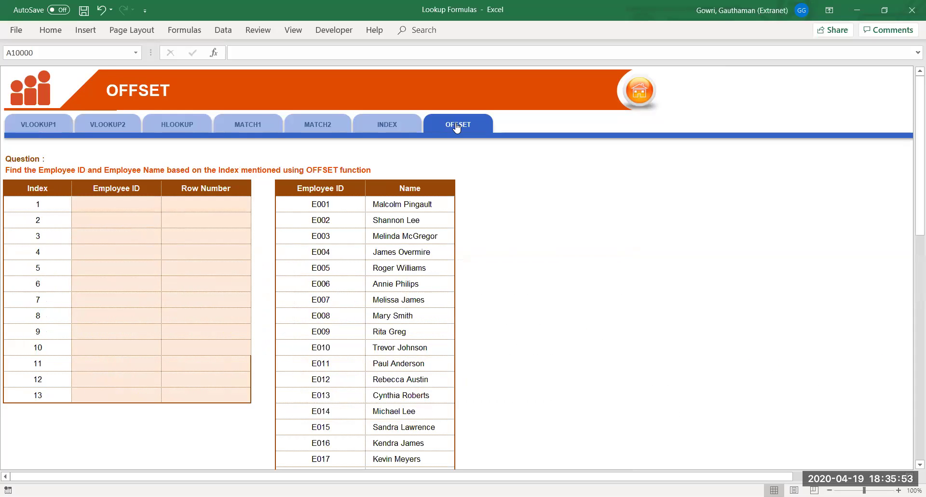
pyautogui.click(643, 93)
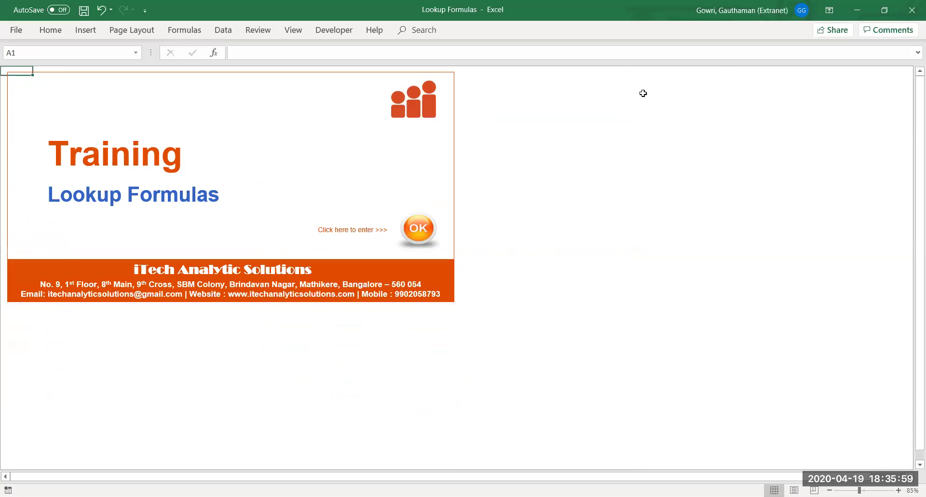
# Step: Close the Lookup Formulas workbook without saving, and display the formula commands in Book1
pyautogui.click(913, 11)
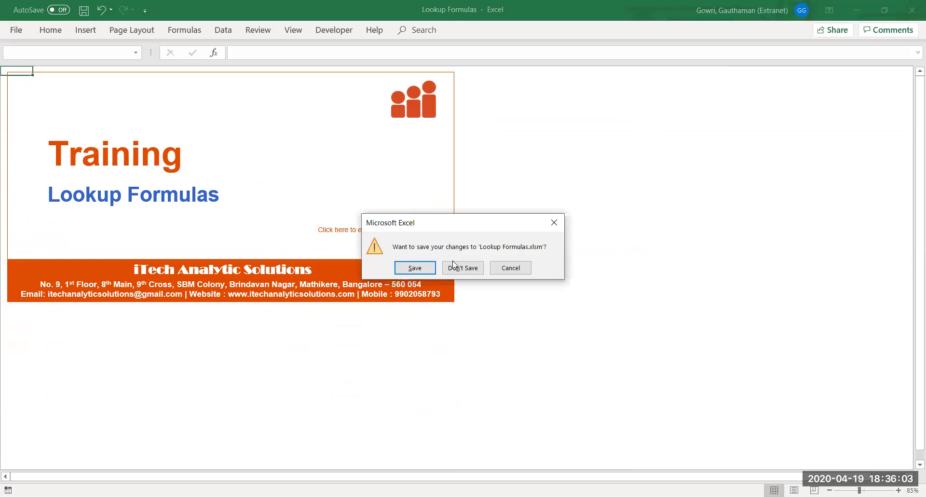
pyautogui.click(456, 270)
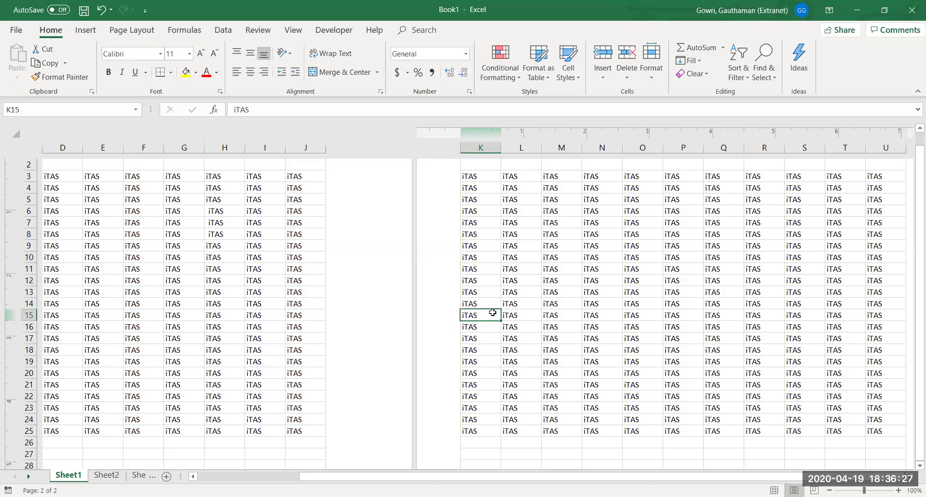
pyautogui.click(179, 38)
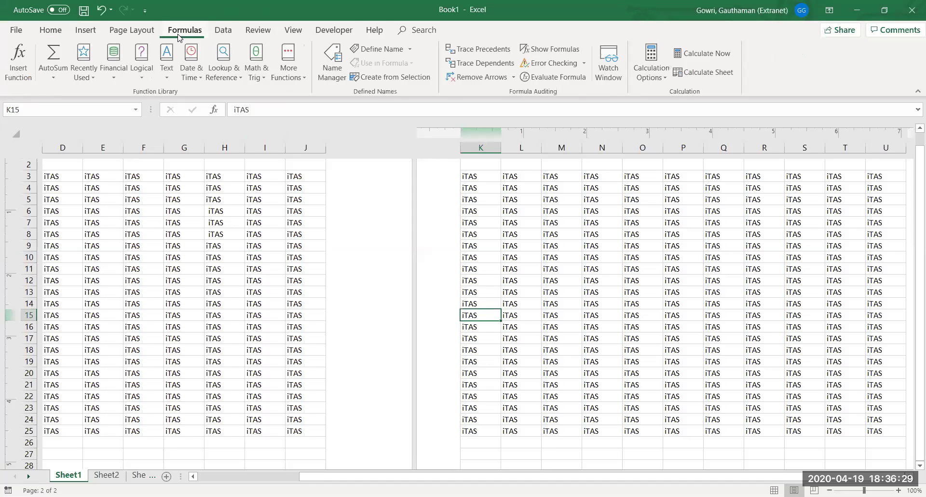
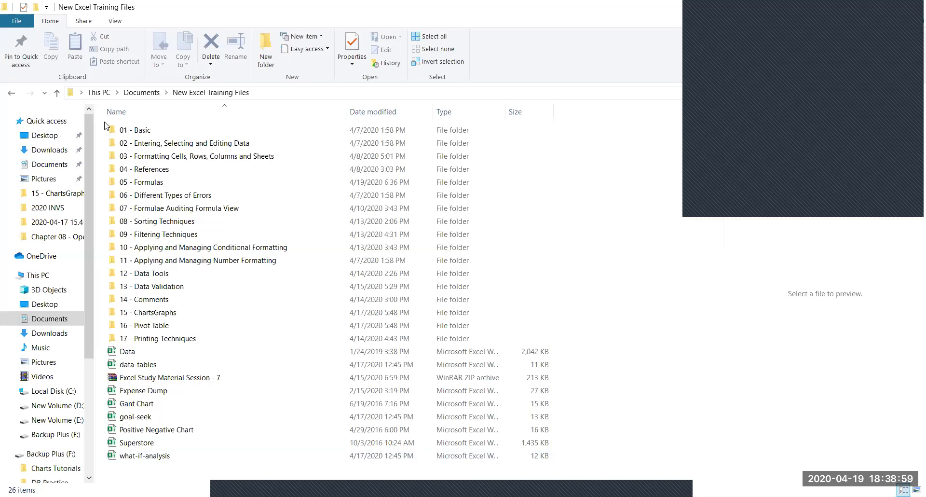
pyautogui.press('Down')
pyautogui.moveTo(224, 240); pyautogui.dragTo(244, 341)
pyautogui.click(575, 191)
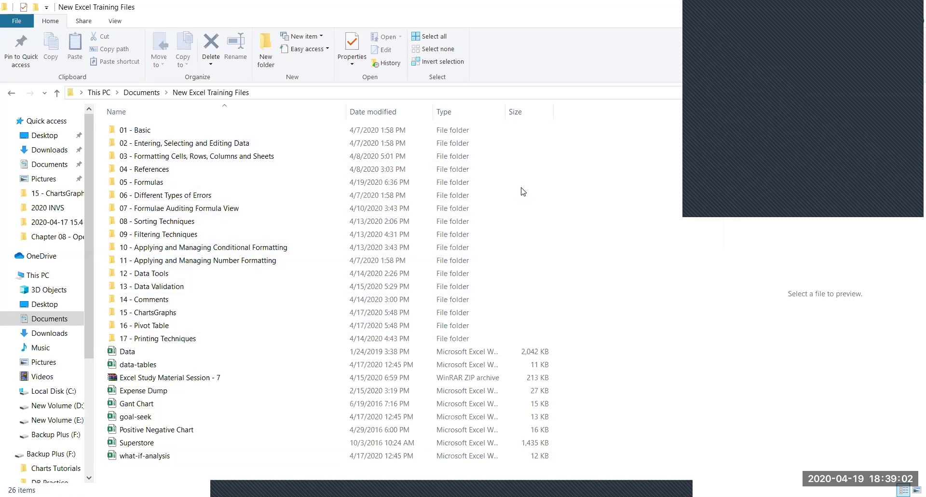
# Step: Browse to Excel Files within the 02 - Entering, Selecting and Editing Data folder, and select the Paste Special workbook
pyautogui.click(152, 144)
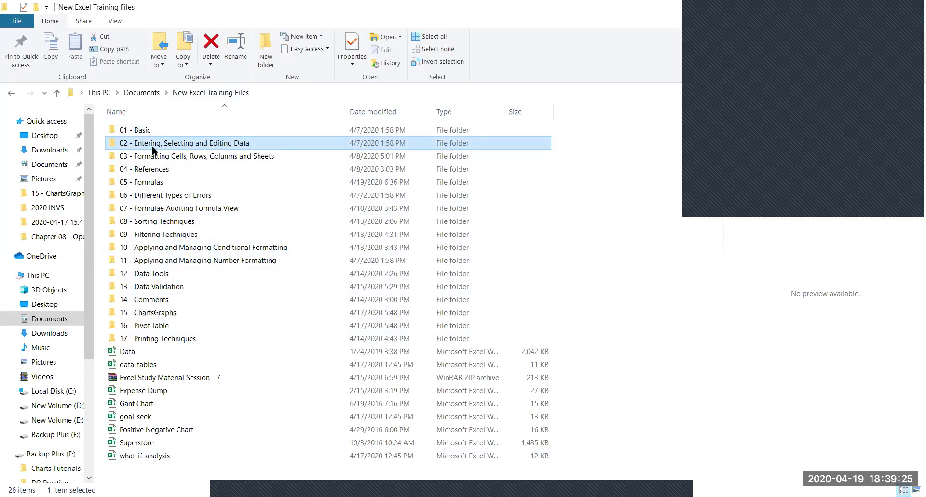
pyautogui.doubleClick(153, 149)
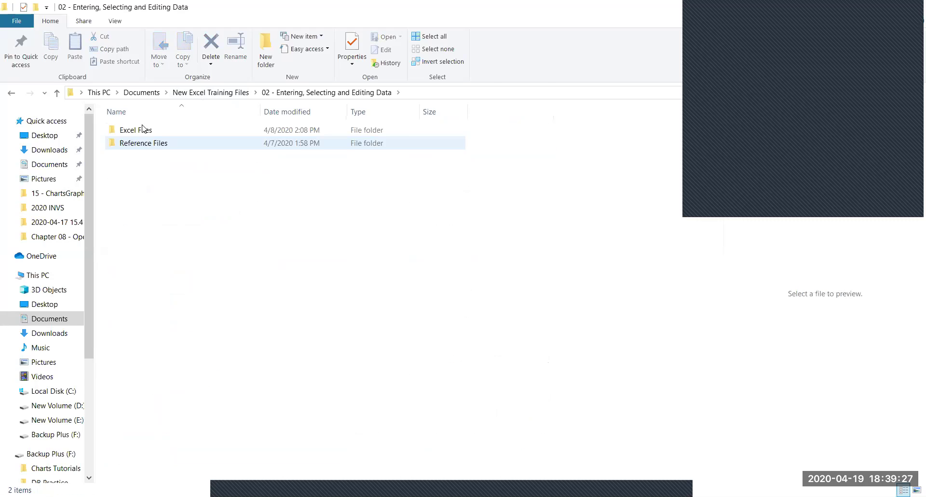
pyautogui.click(143, 130)
pyautogui.doubleClick(143, 130)
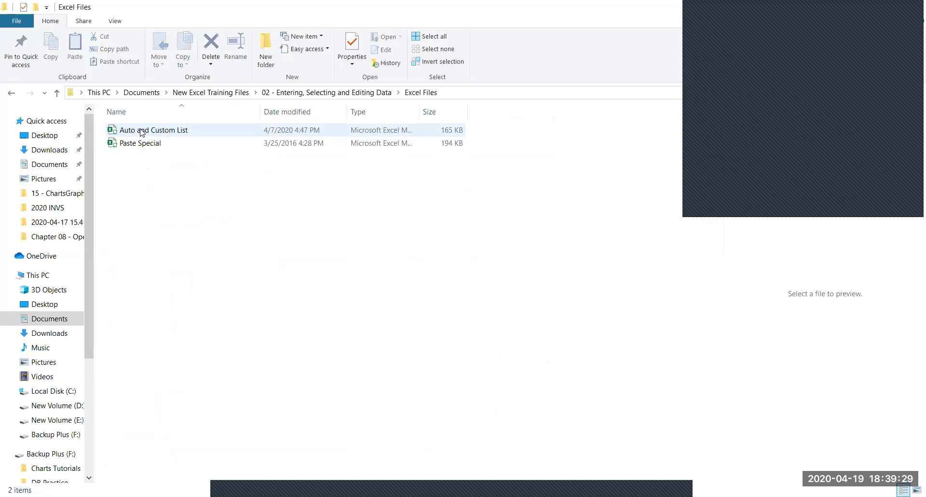
pyautogui.click(140, 146)
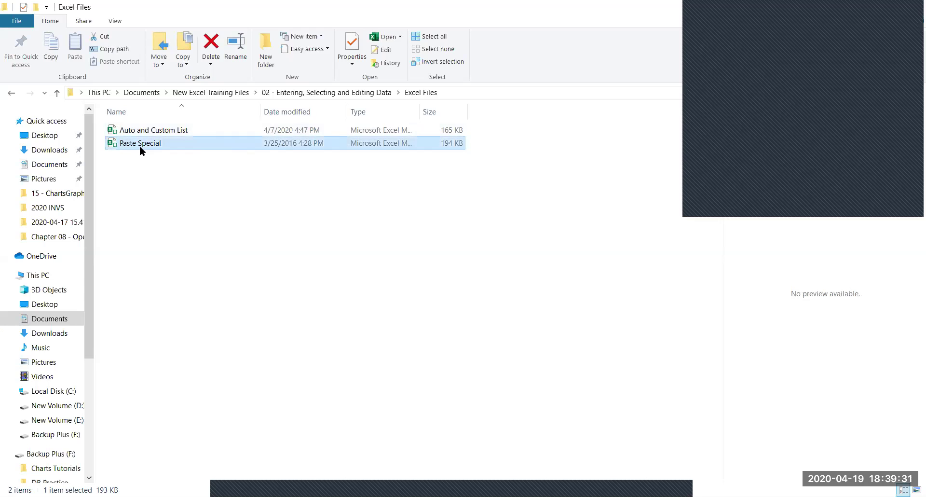
# Step: Return to New Excel Training Files and highlight the 03 - Formatting Cells, Rows, Columns and Sheets, 04 - References and 05 - Formulas folders in turn
pyautogui.click(224, 94)
pyautogui.click(174, 159)
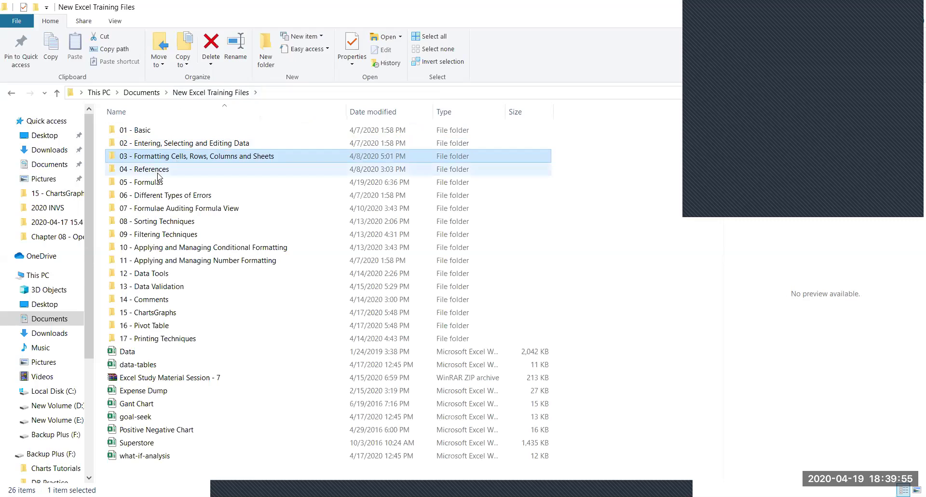
pyautogui.click(157, 173)
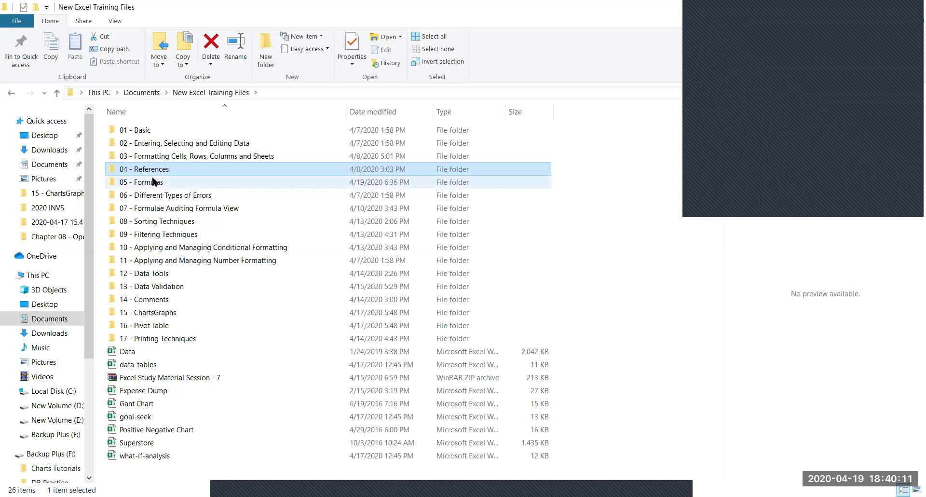
pyautogui.click(153, 182)
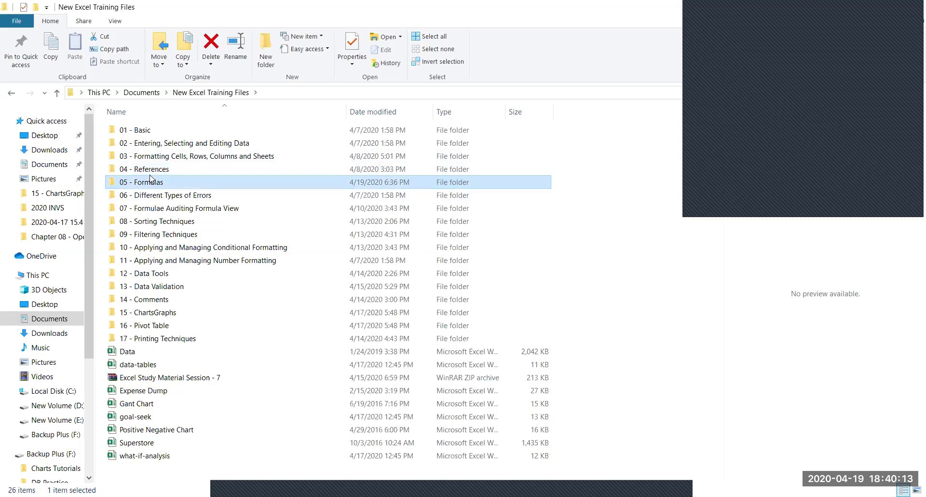
pyautogui.press('Up')
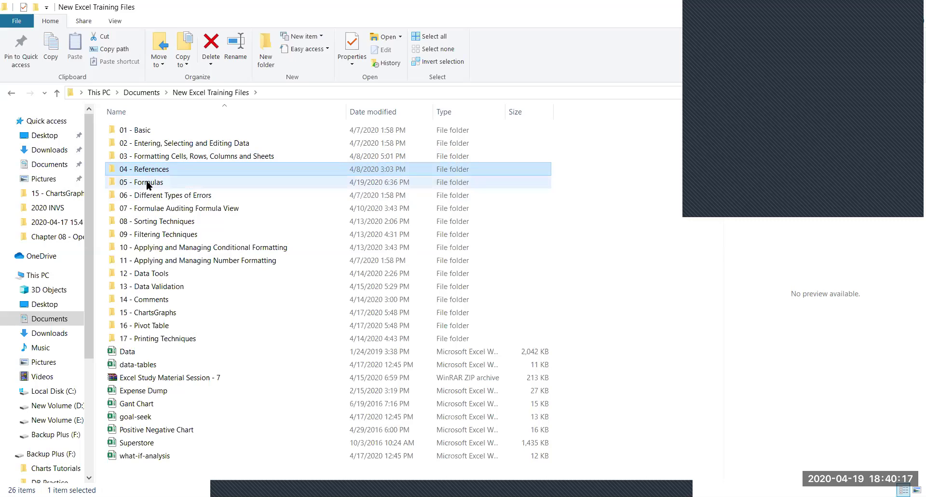
# Step: Open the 05 - Formulas folder and select all of its workbooks, from Common Basic Functions to Text Formulas
pyautogui.doubleClick(146, 181)
pyautogui.click(147, 182)
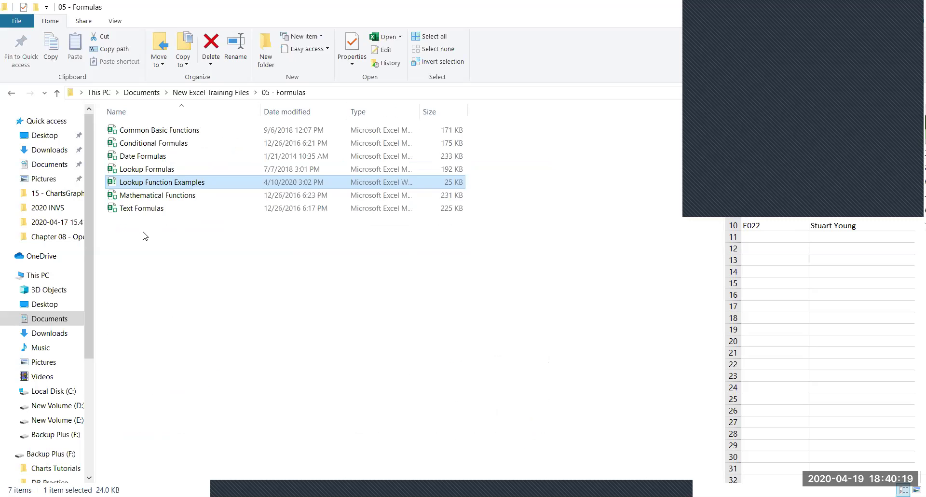
pyautogui.moveTo(144, 237); pyautogui.dragTo(122, 120)
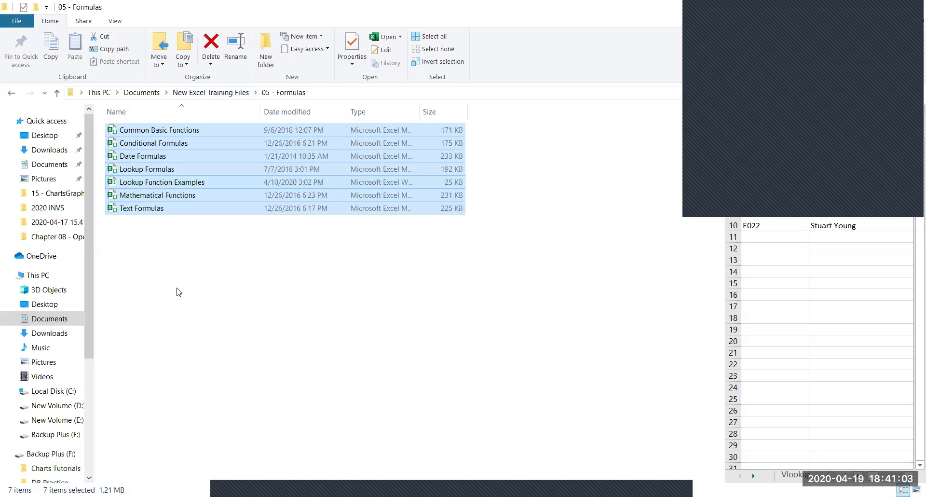
# Step: Return to New Excel Training Files and go over the 06 - Different Types of Errors and 07 - Formulae Auditing Formula View folders
pyautogui.click(214, 92)
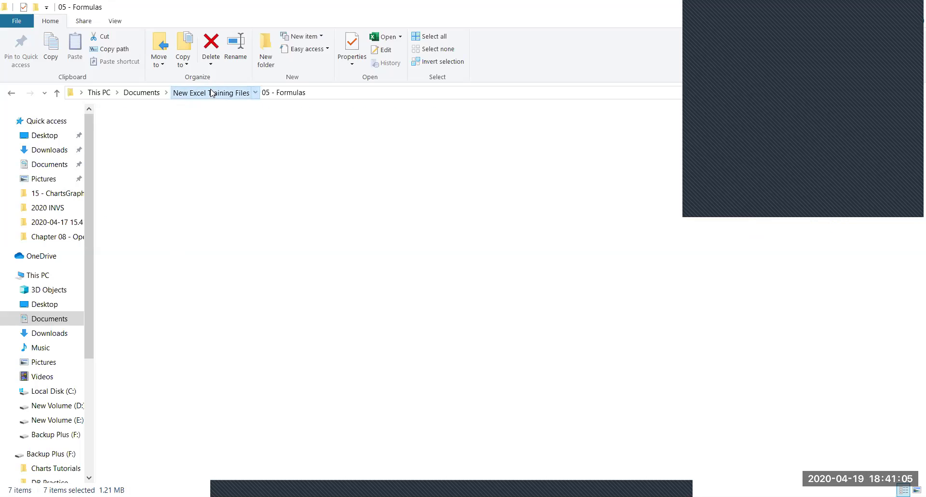
pyautogui.click(166, 199)
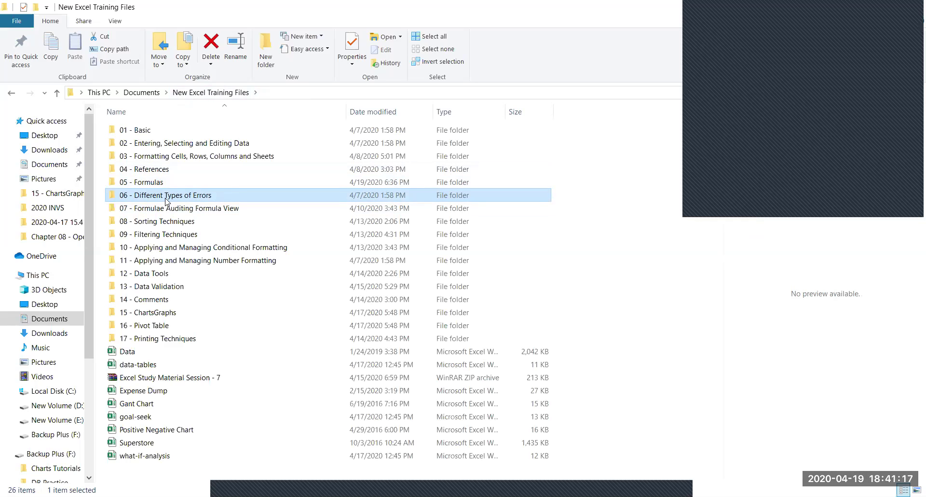
pyautogui.click(166, 212)
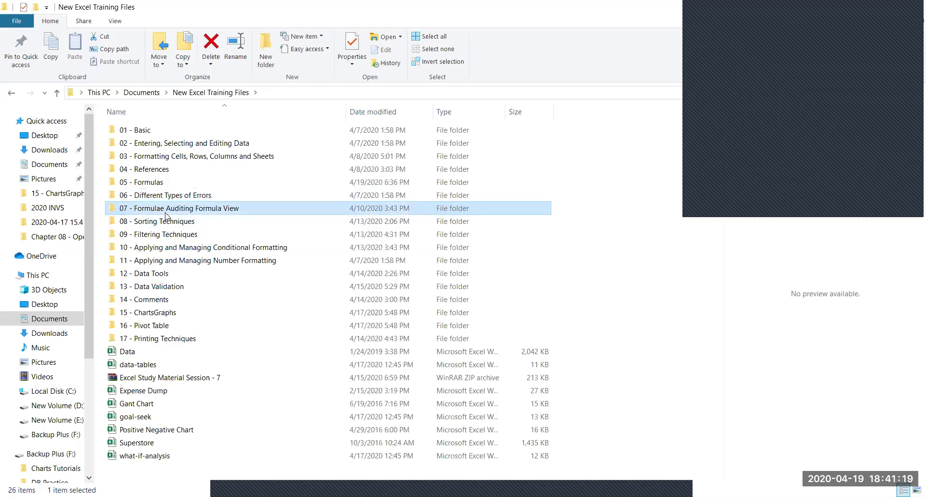
pyautogui.doubleClick(166, 216)
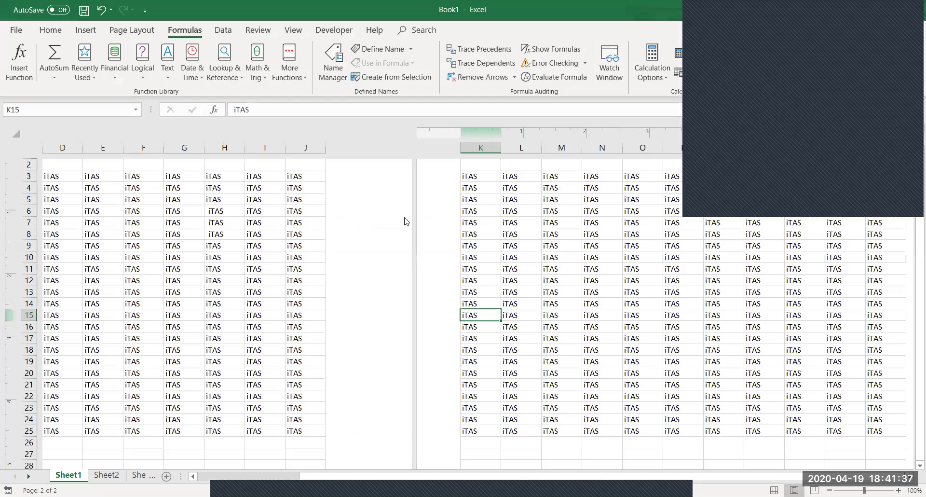
# Step: Switch to File Explorer and view the 08 - Sorting Techniques and 09 - Filtering Techniques folders within New Excel Training Files
pyautogui.click(505, 481)
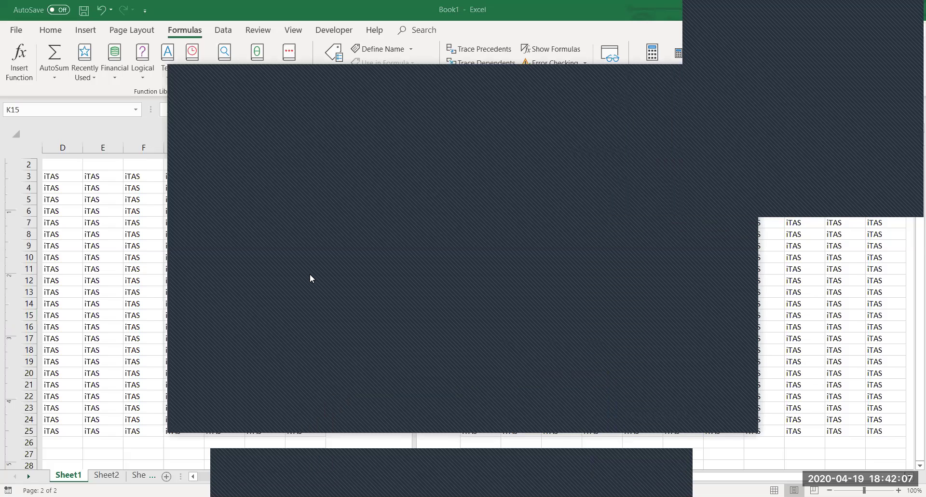
pyautogui.hotkey('alt', 'Tab')
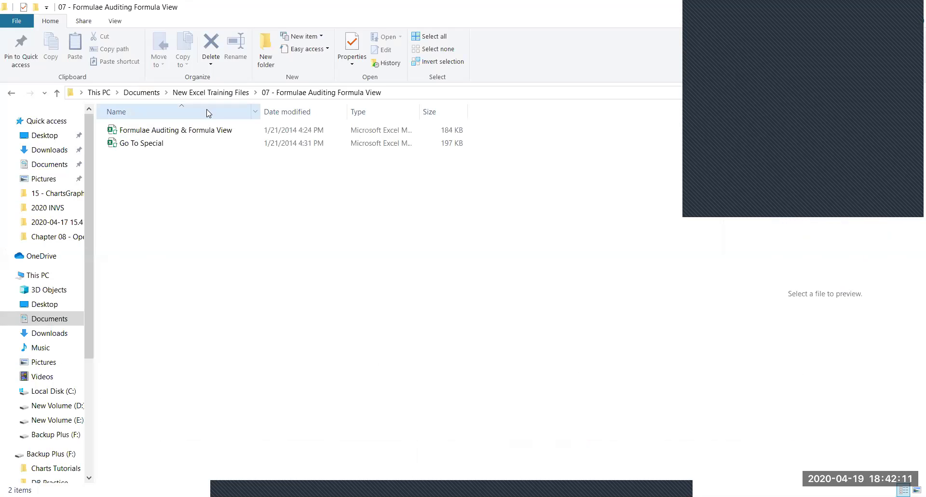
pyautogui.click(208, 92)
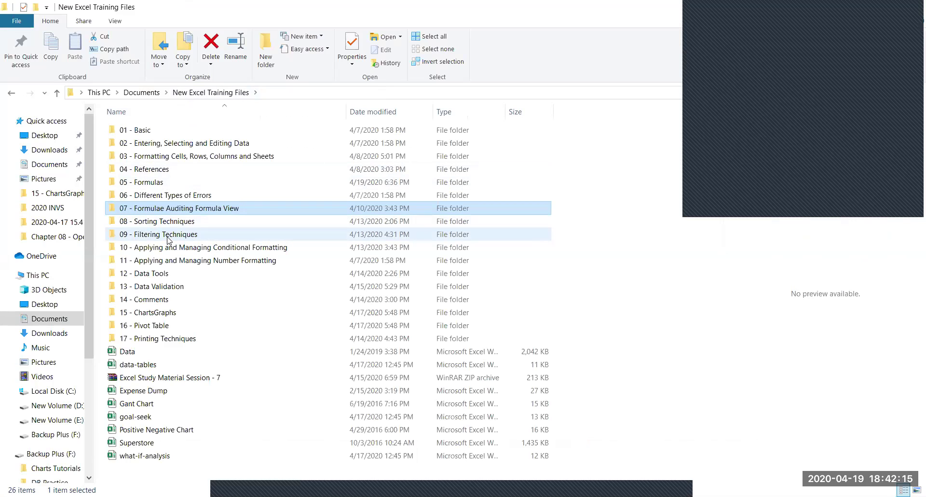
pyautogui.doubleClick(166, 222)
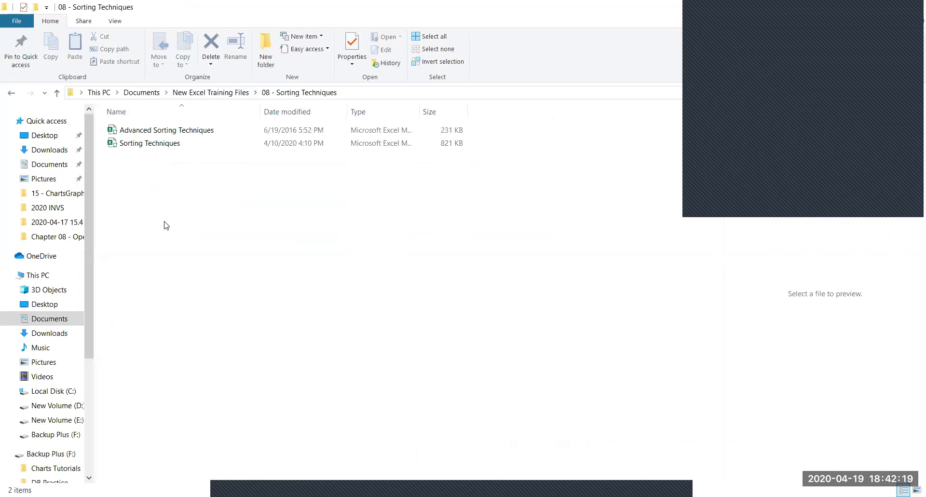
pyautogui.hotkey('alt', 'Left')
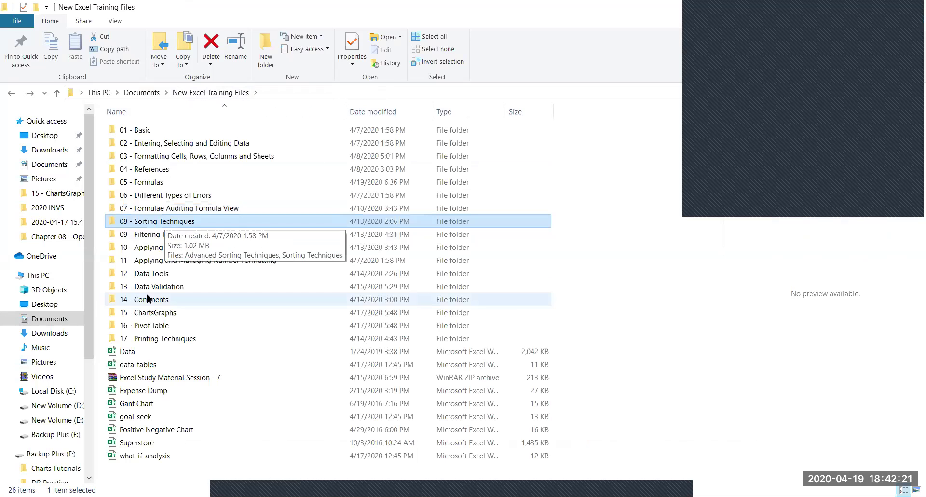
pyautogui.doubleClick(170, 228)
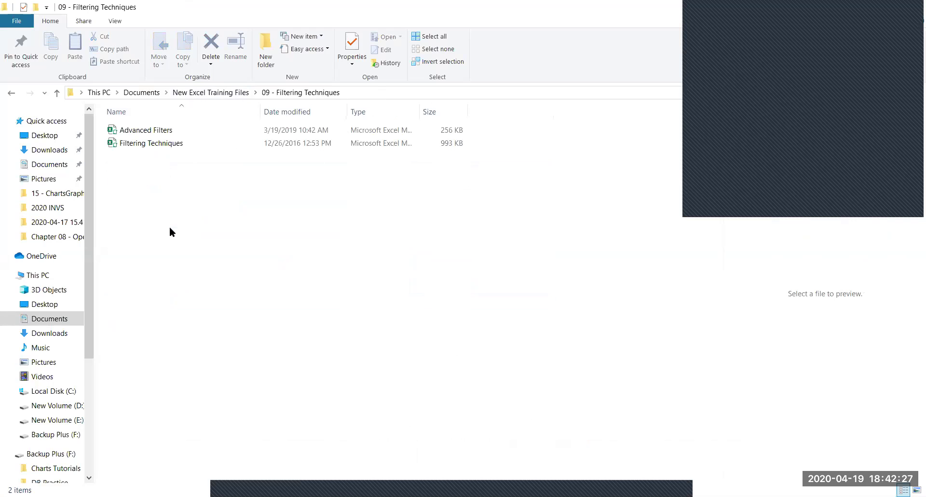
pyautogui.press('BackSpace')
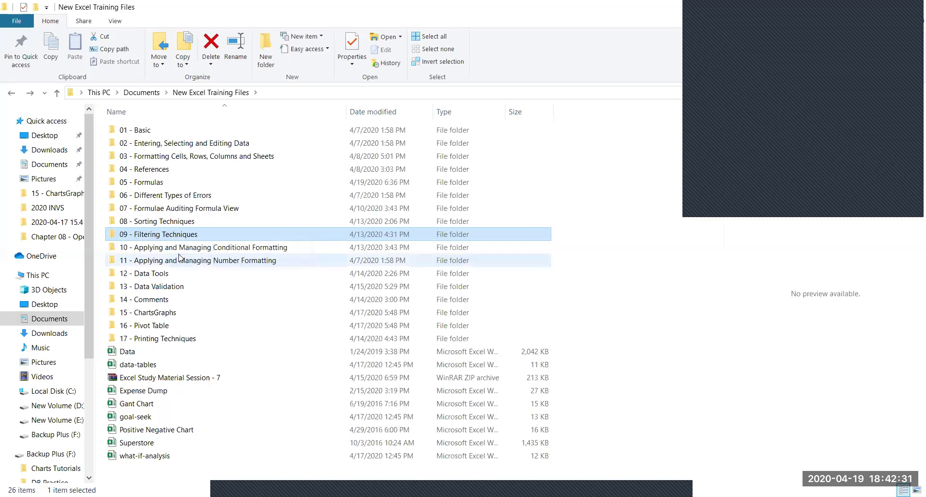
# Step: View the contents of 10 - Applying and Managing Conditional Formatting, and highlight the 11 - Applying and Managing Number Formatting folder
pyautogui.click(177, 250)
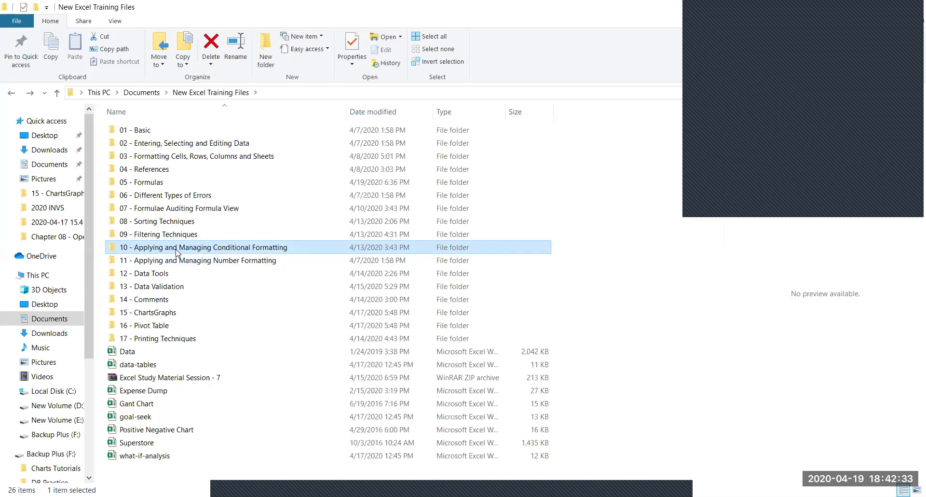
pyautogui.doubleClick(177, 249)
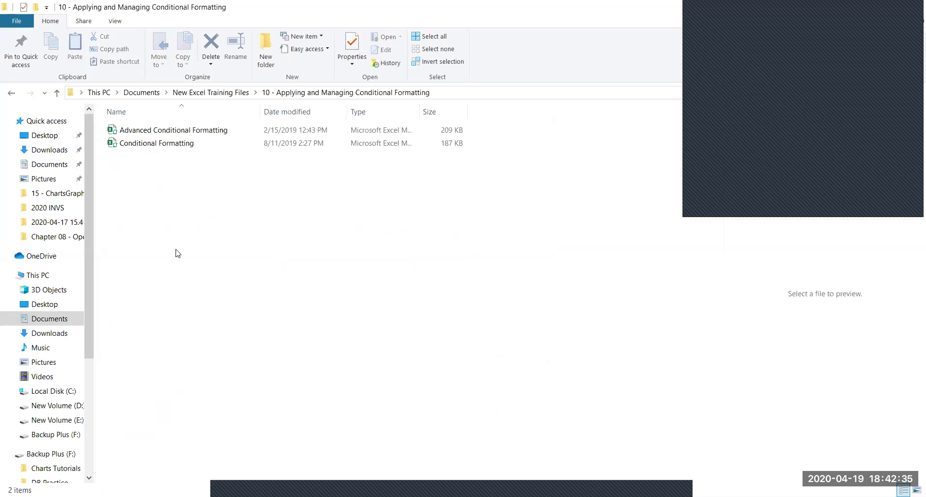
pyautogui.press('BackSpace')
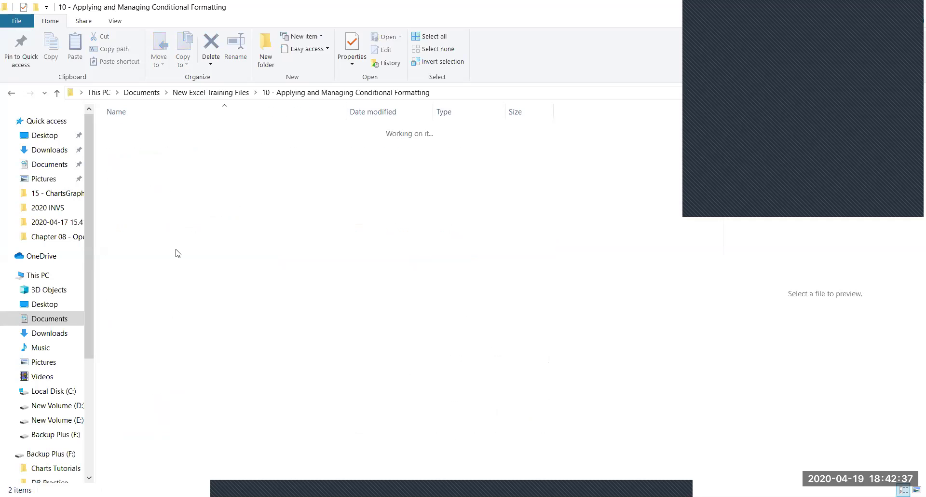
pyautogui.click(175, 263)
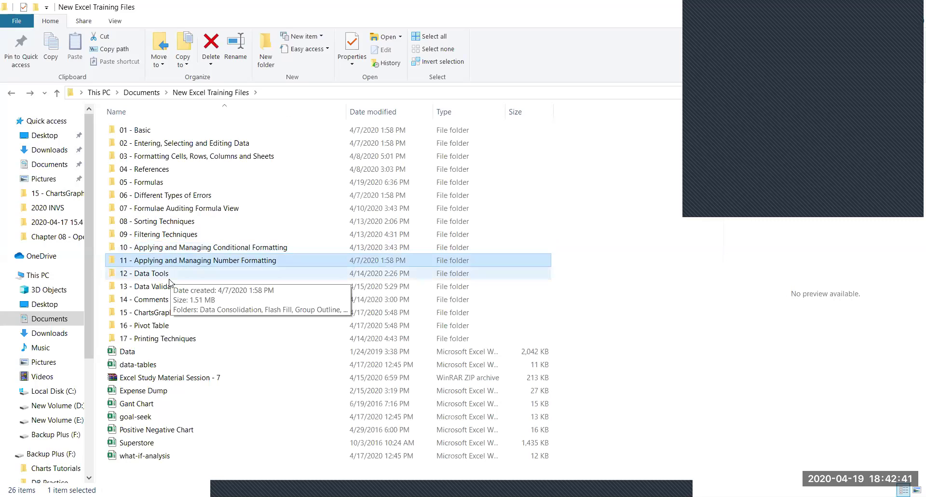
# Step: Open the 12 - Data Tools folder, highlight its subfolders, and return to New Excel Training Files
pyautogui.doubleClick(169, 275)
pyautogui.moveTo(165, 263); pyautogui.dragTo(150, 126)
pyautogui.click(202, 237)
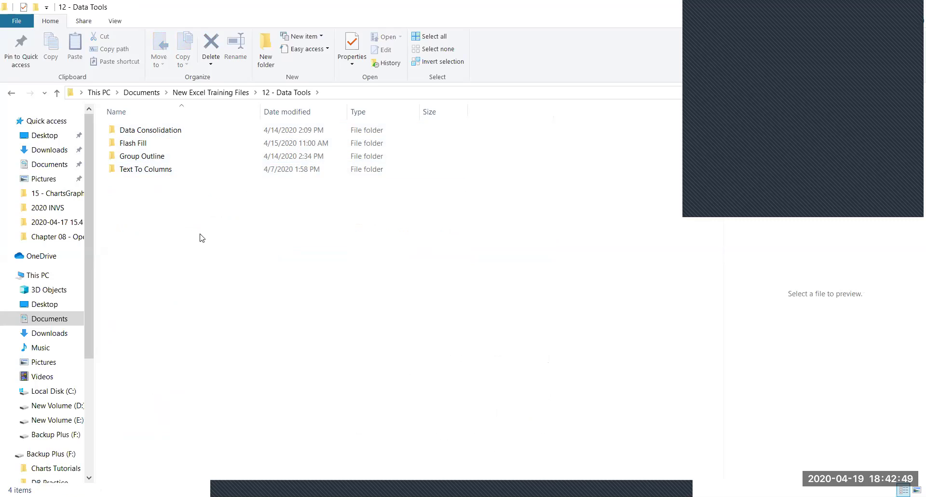
pyautogui.click(207, 95)
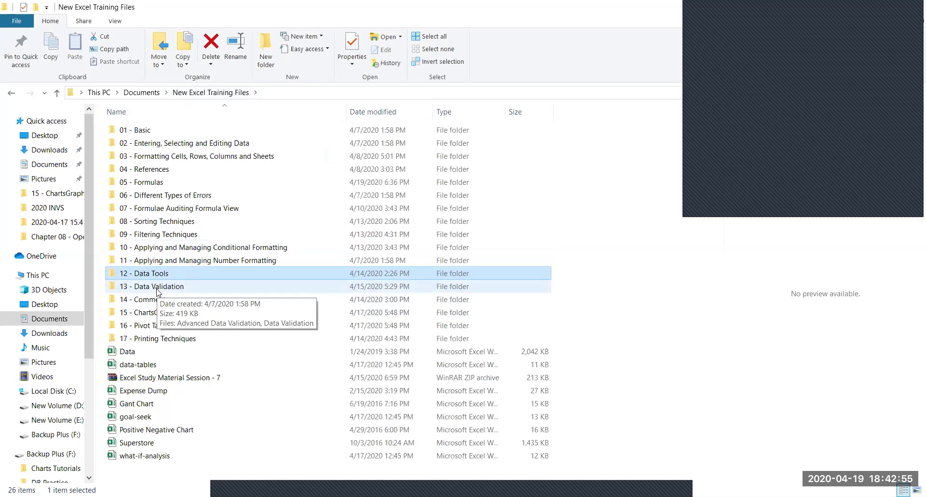
# Step: Open the 13 - Data Validation folder, select the Advanced Data Validation workbook, and return to New Excel Training Files
pyautogui.click(158, 289)
pyautogui.doubleClick(158, 291)
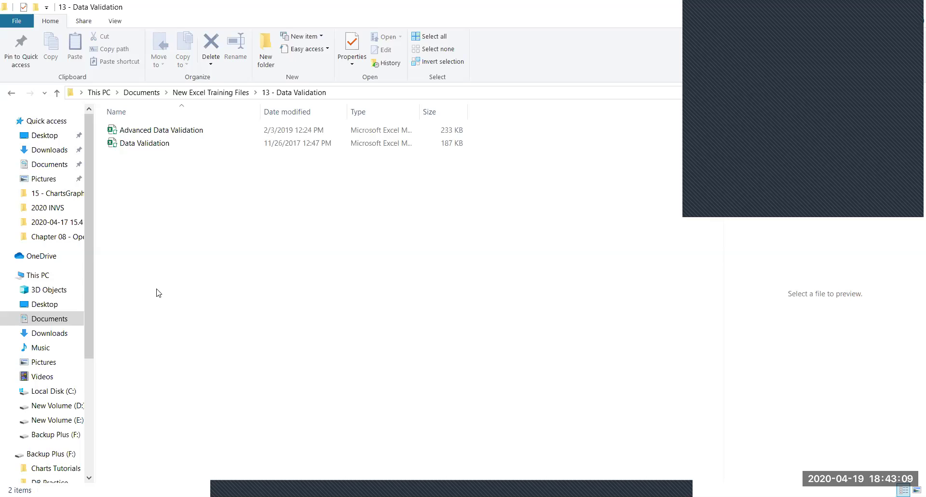
pyautogui.click(156, 130)
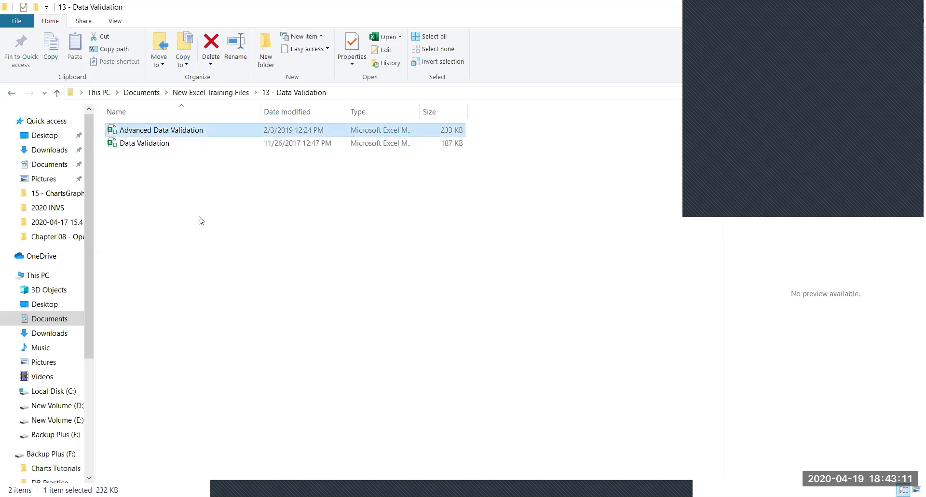
pyautogui.click(222, 93)
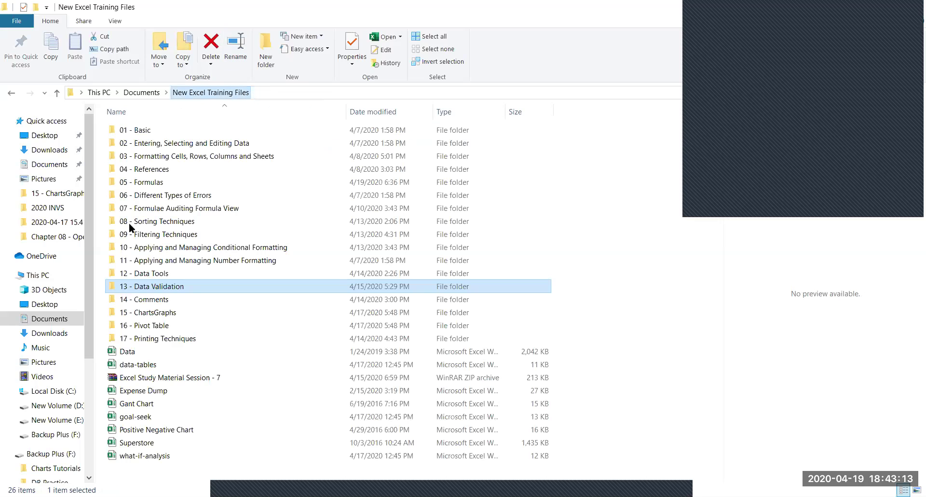
# Step: Open the Car workbook from the 14 - Comments folder and show the picture notes on the Toyota car cells in column E
pyautogui.doubleClick(152, 300)
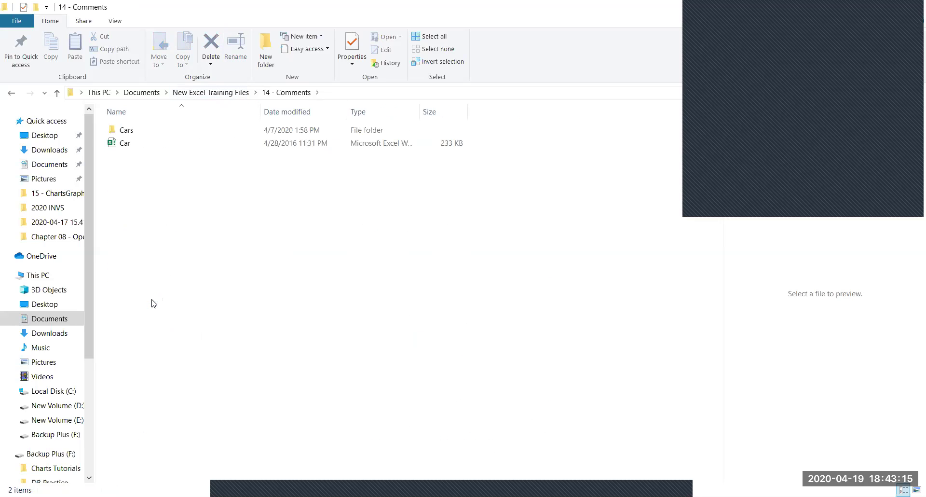
pyautogui.click(138, 150)
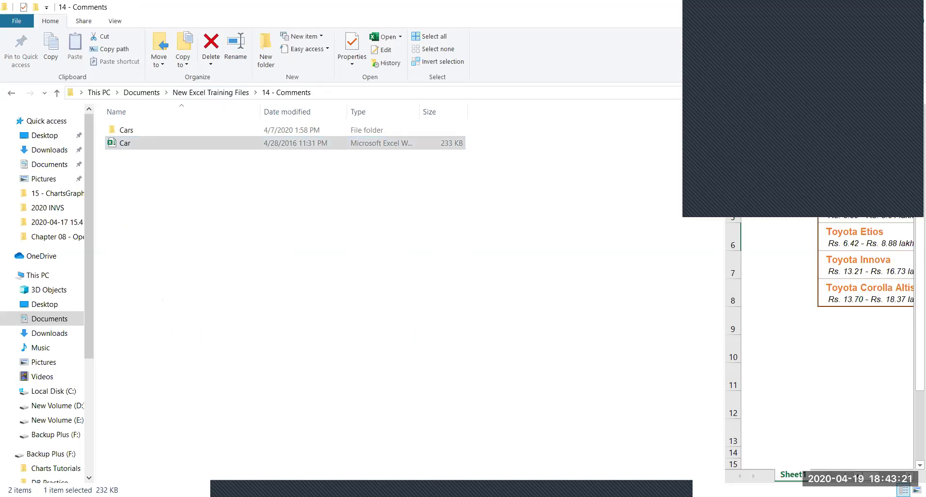
pyautogui.click(506, 482)
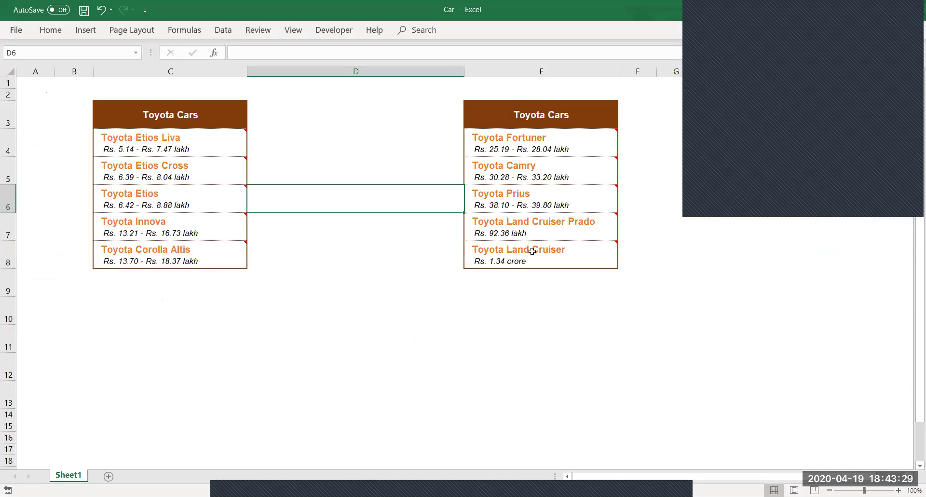
pyautogui.moveTo(544, 250)
pyautogui.moveTo(545, 230)
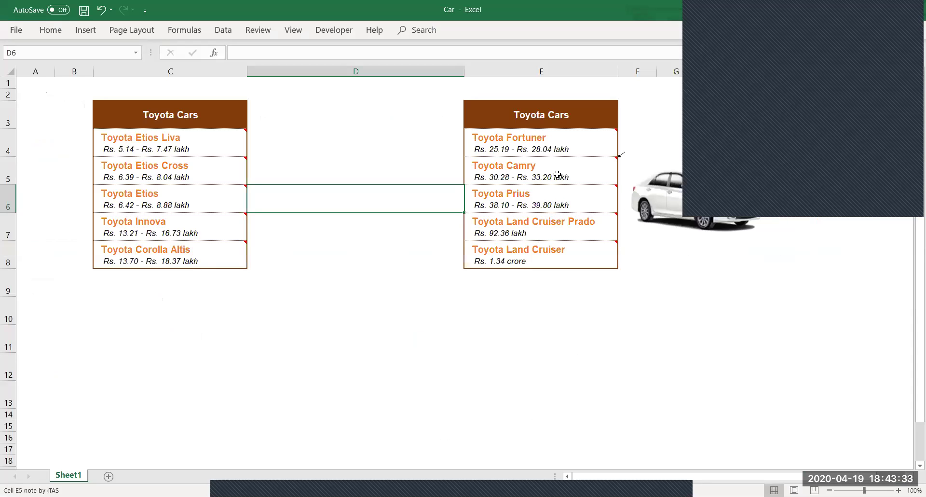
pyautogui.moveTo(570, 142)
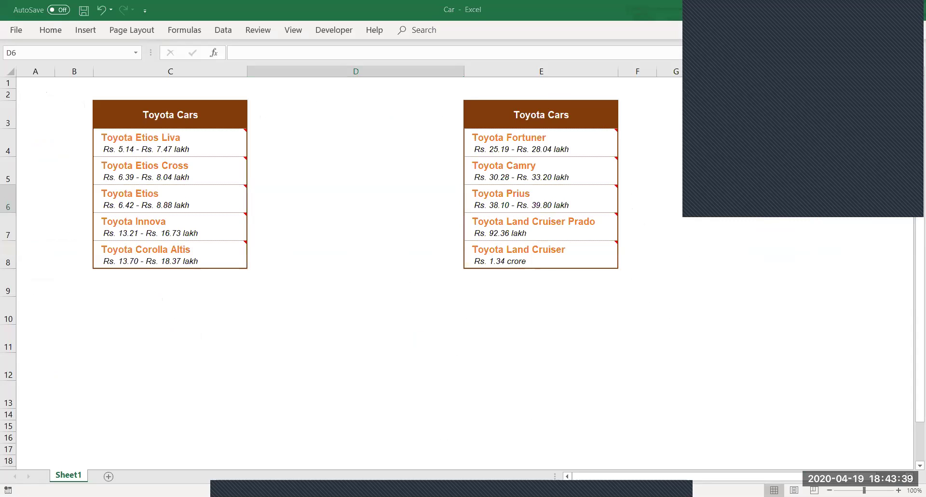
pyautogui.click(331, 443)
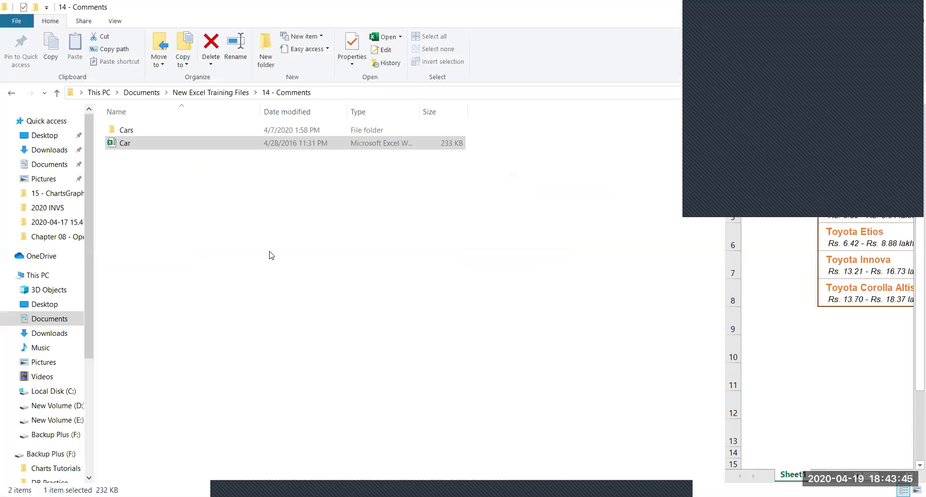
# Step: Return to New Excel Training Files and open the Lookup Formulas workbook from the 05 - Formulas folder
pyautogui.click(201, 92)
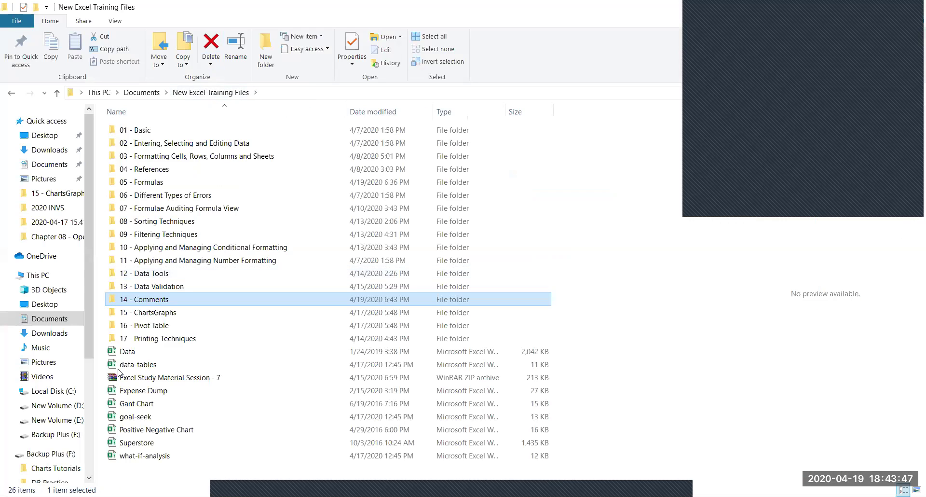
pyautogui.click(152, 315)
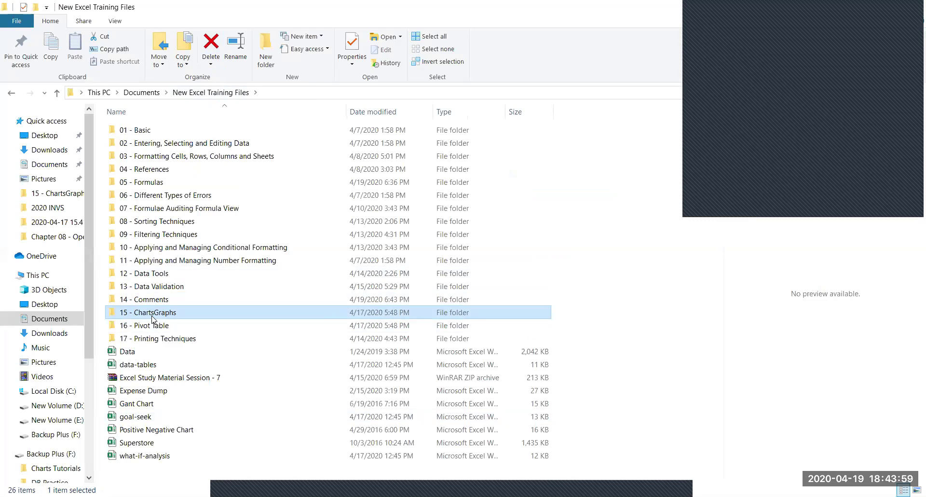
pyautogui.doubleClick(145, 183)
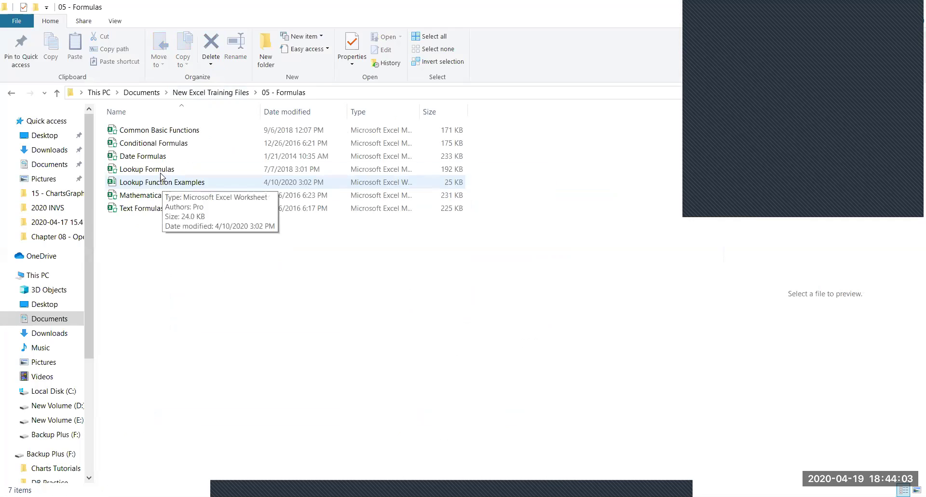
pyautogui.click(160, 173)
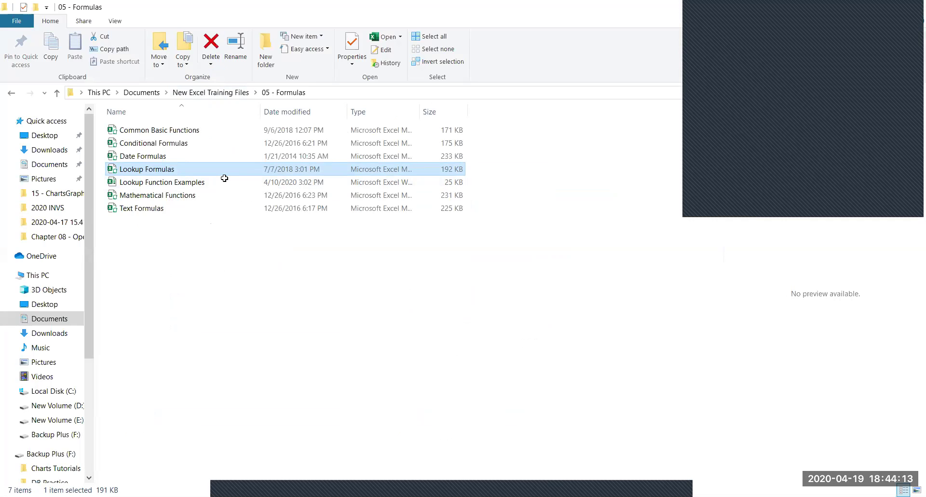
pyautogui.click(337, 386)
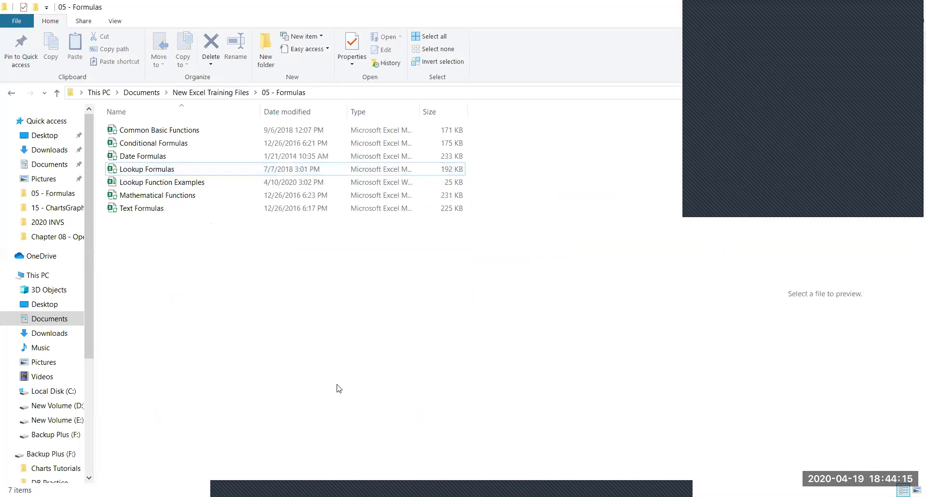
# Step: Open the 15 - ChartsGraphs folder from New Excel Training Files and highlight its workbooks from Interactive Chart up to Butterfly Chart
pyautogui.click(218, 92)
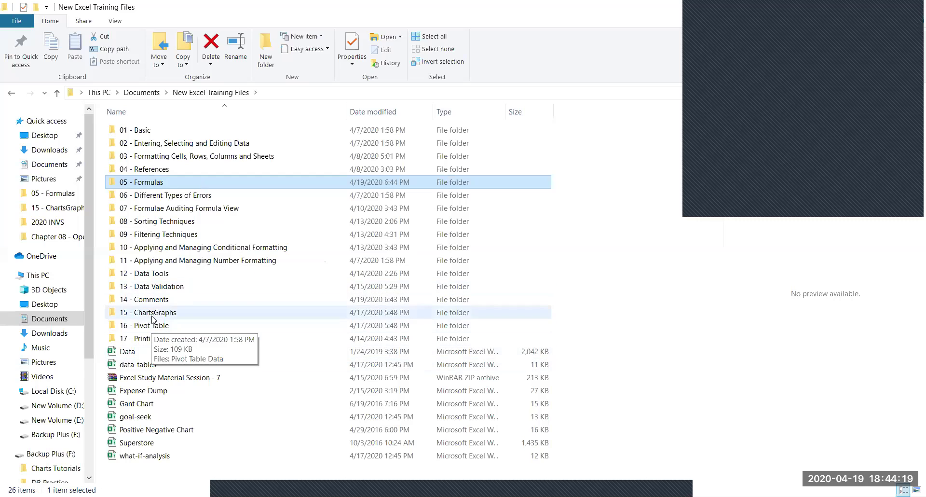
pyautogui.doubleClick(154, 318)
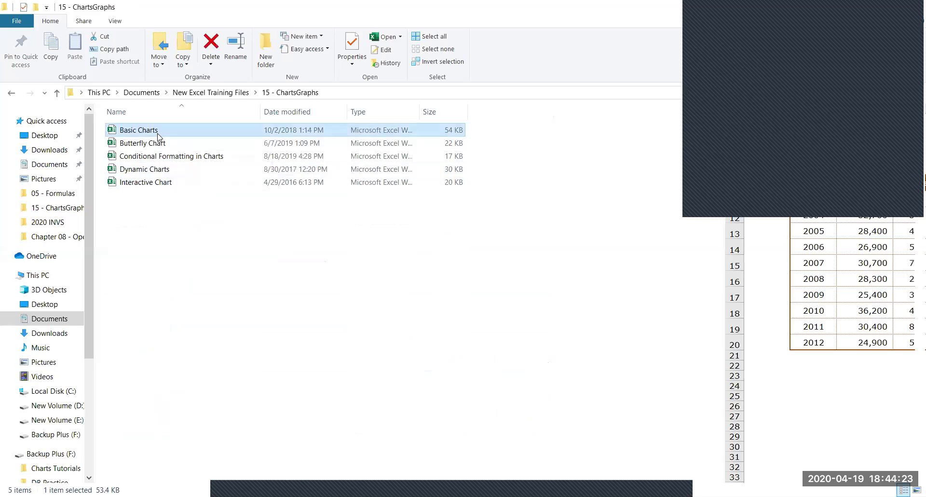
pyautogui.moveTo(165, 212); pyautogui.dragTo(152, 144)
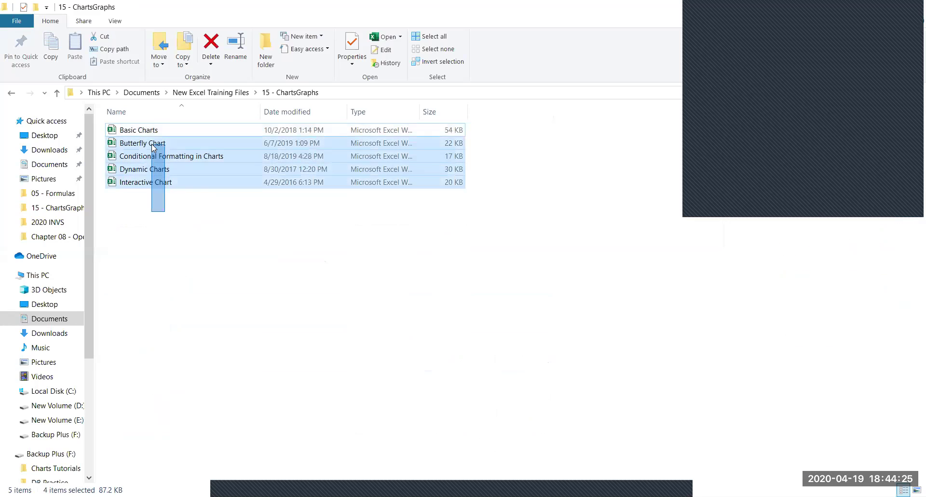
pyautogui.click(198, 296)
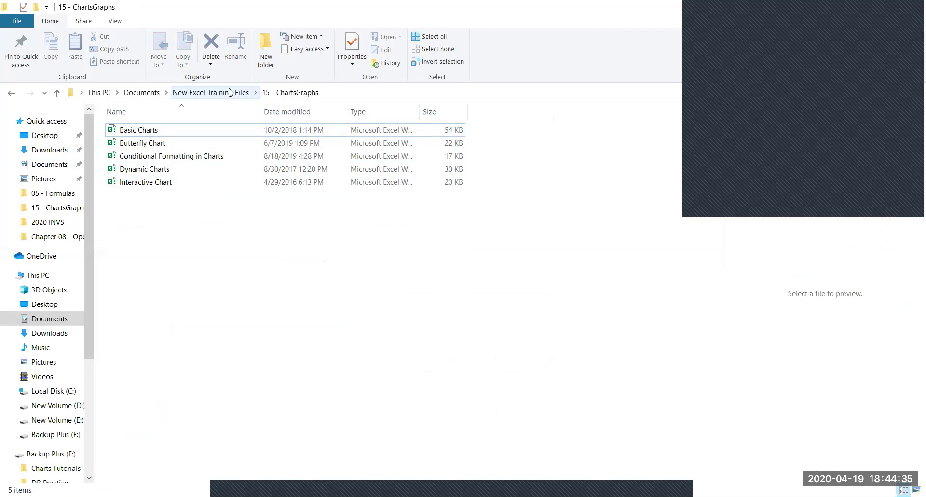
# Step: View the 16 - Pivot Table and 17 - Printing Techniques folders within New Excel Training Files
pyautogui.click(229, 92)
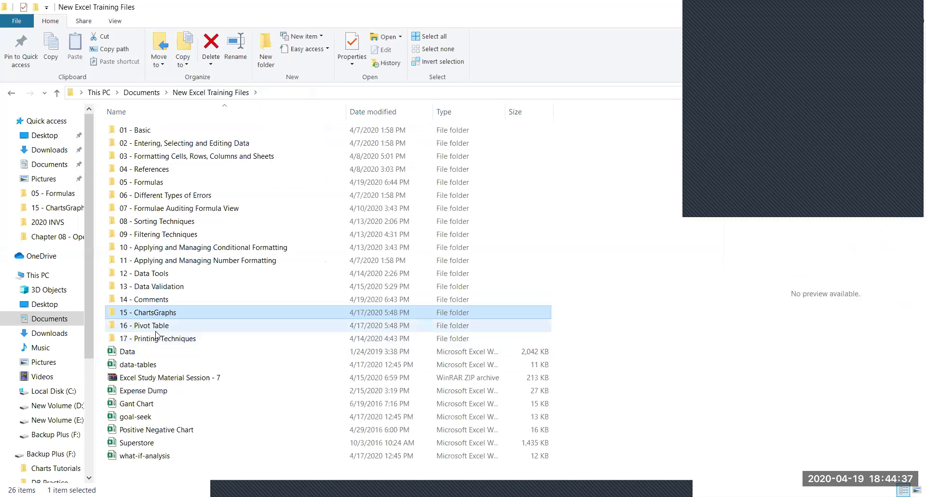
pyautogui.doubleClick(155, 327)
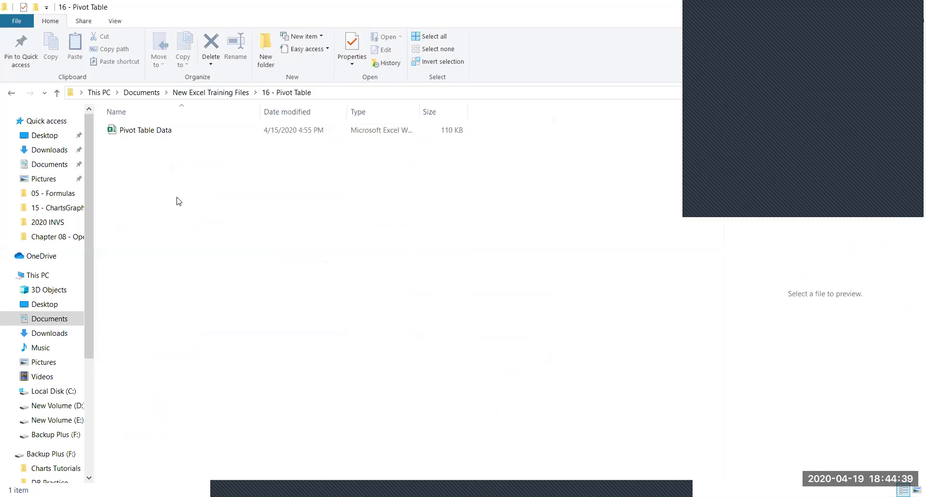
pyautogui.click(217, 93)
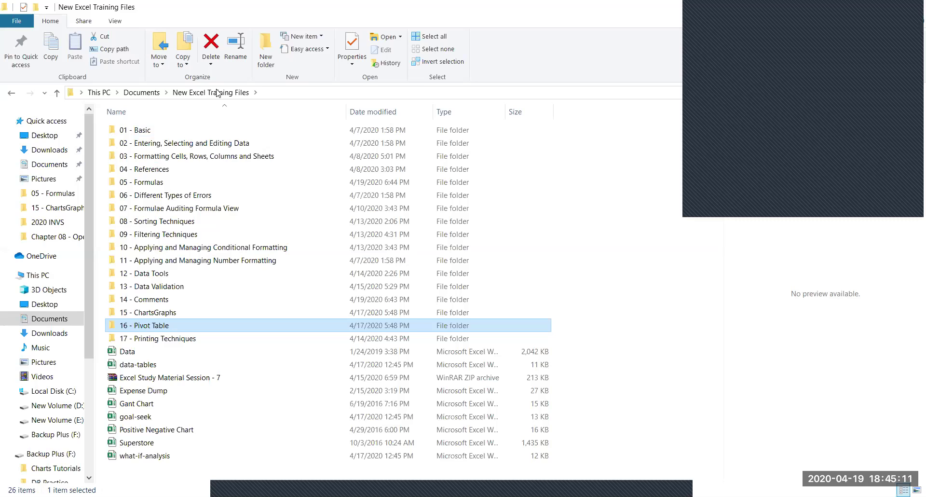
pyautogui.doubleClick(145, 338)
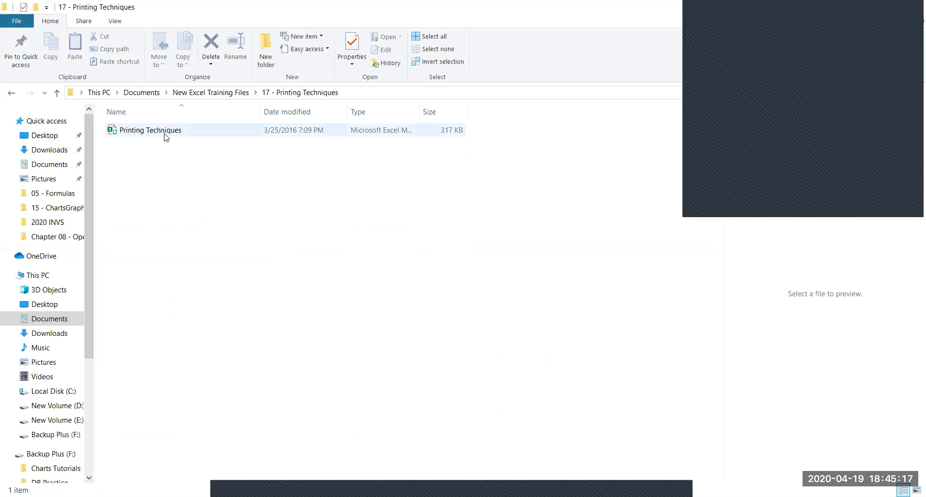
# Step: Revisit the 17 - Printing Techniques folder, then highlight folders 01 - Basic through 17 - Printing Techniques in New Excel Training Files
pyautogui.click(215, 93)
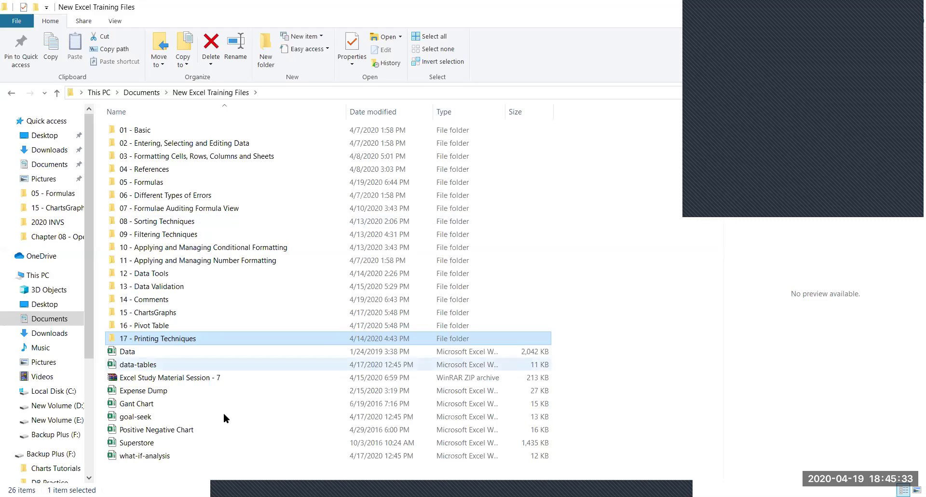
pyautogui.doubleClick(185, 338)
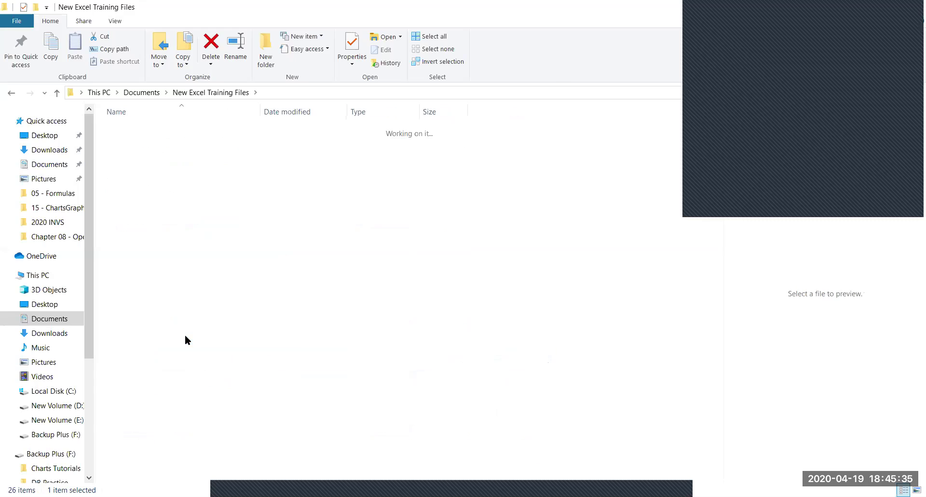
pyautogui.click(167, 130)
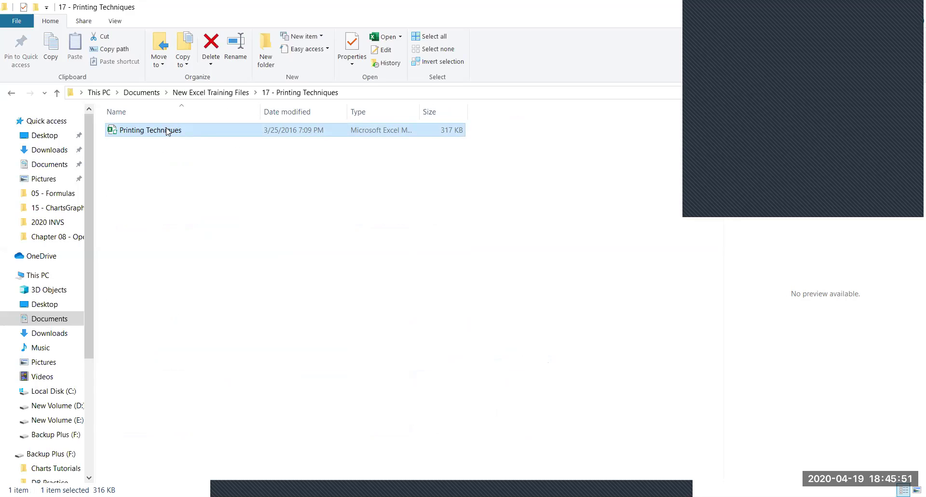
pyautogui.click(328, 185)
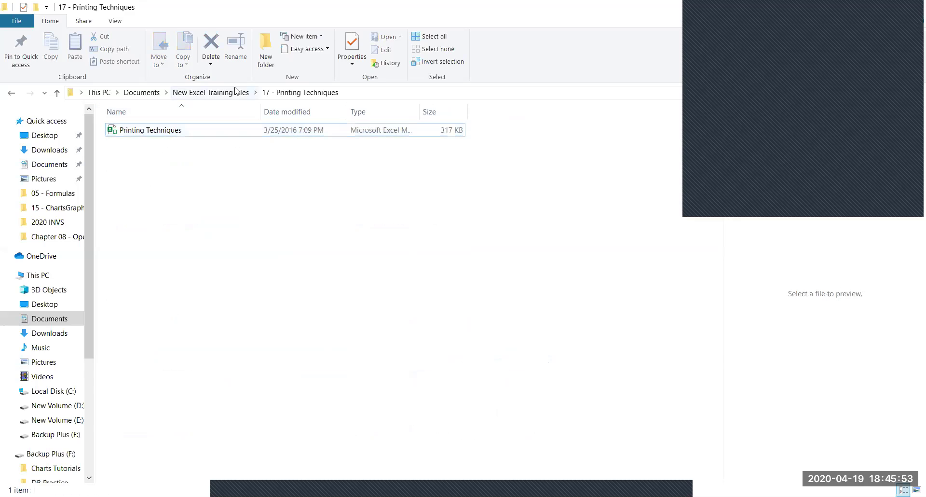
pyautogui.click(211, 93)
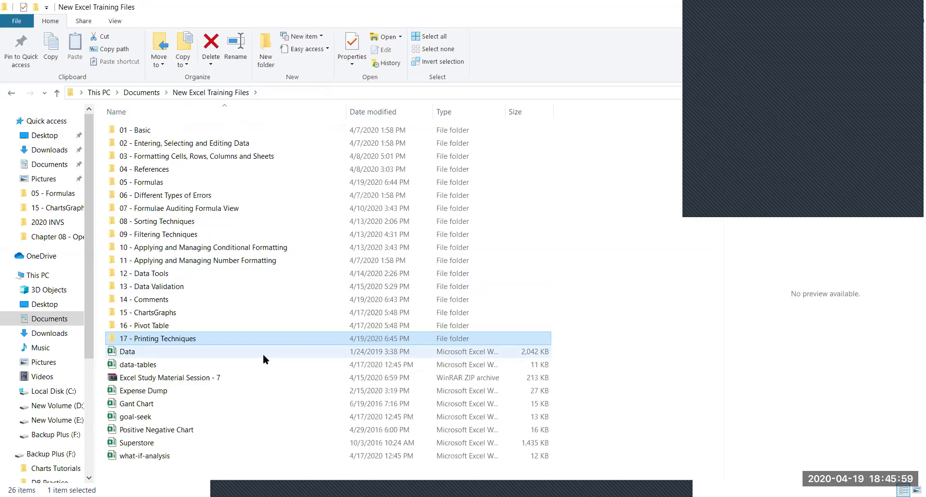
pyautogui.keyDown('shift'); pyautogui.click(165, 135); pyautogui.keyUp('shift')
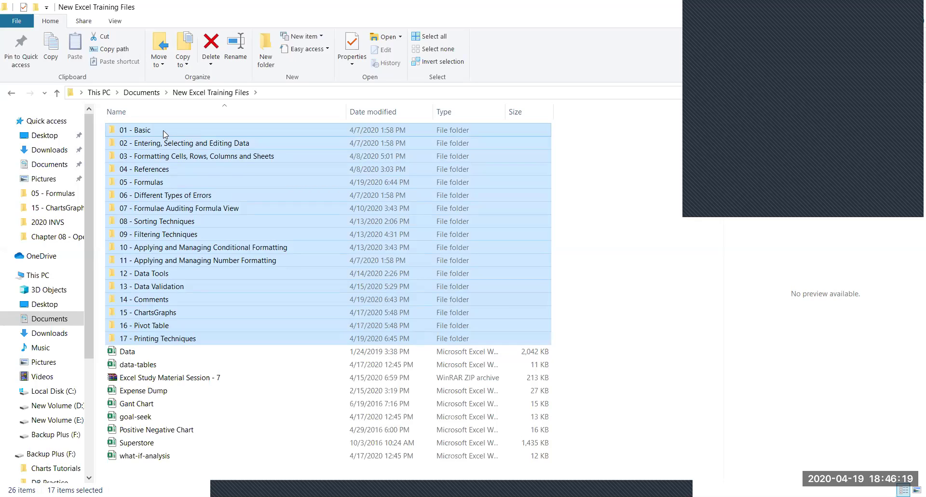
# Step: Open the VBA Training Material folder in Documents and highlight its folders from Chapter 01 - Introduction to Chapter 15 - Error Handling
pyautogui.click(142, 92)
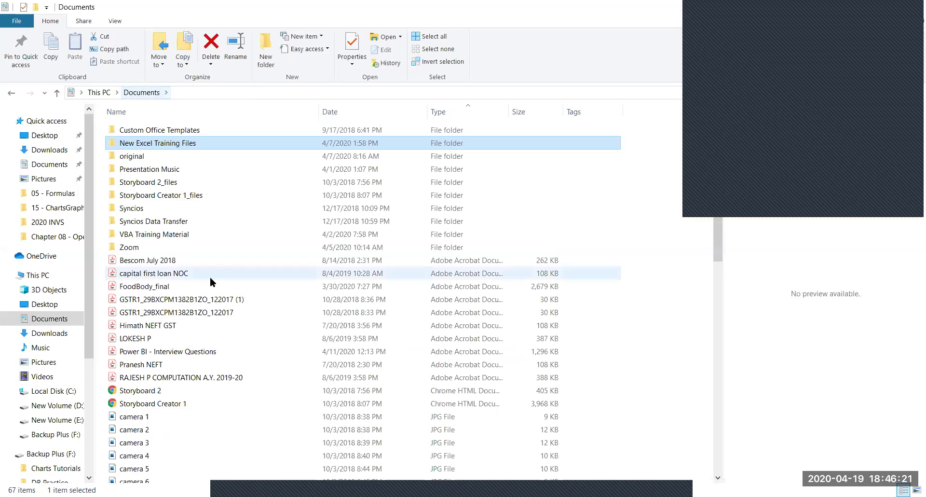
pyautogui.click(183, 235)
pyautogui.doubleClick(183, 235)
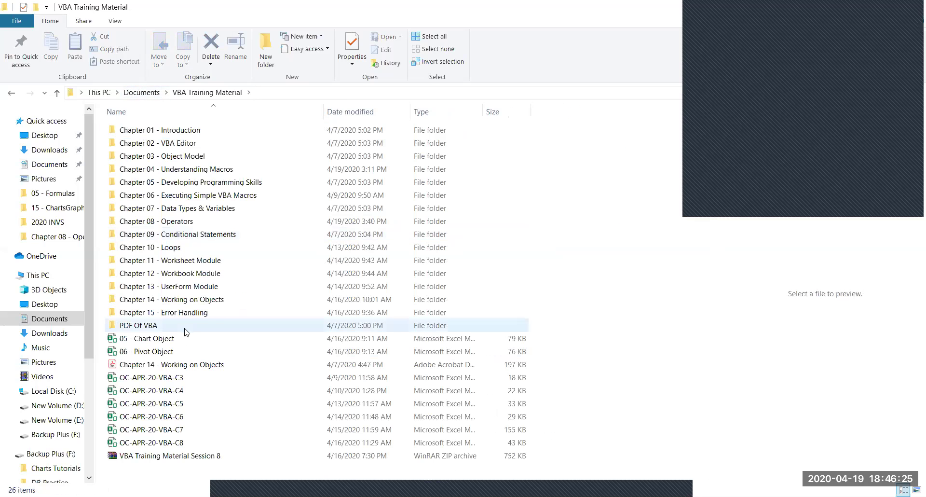
pyautogui.click(184, 314)
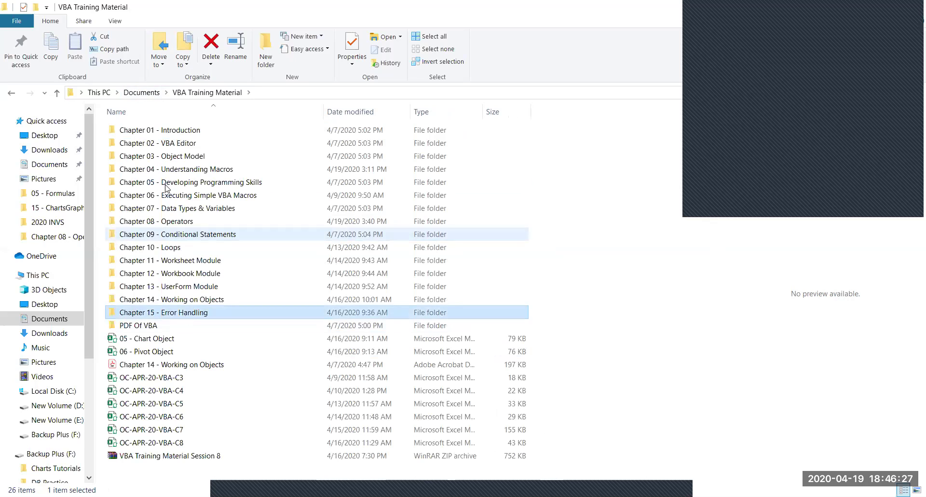
pyautogui.keyDown('shift'); pyautogui.click(161, 131); pyautogui.keyUp('shift')
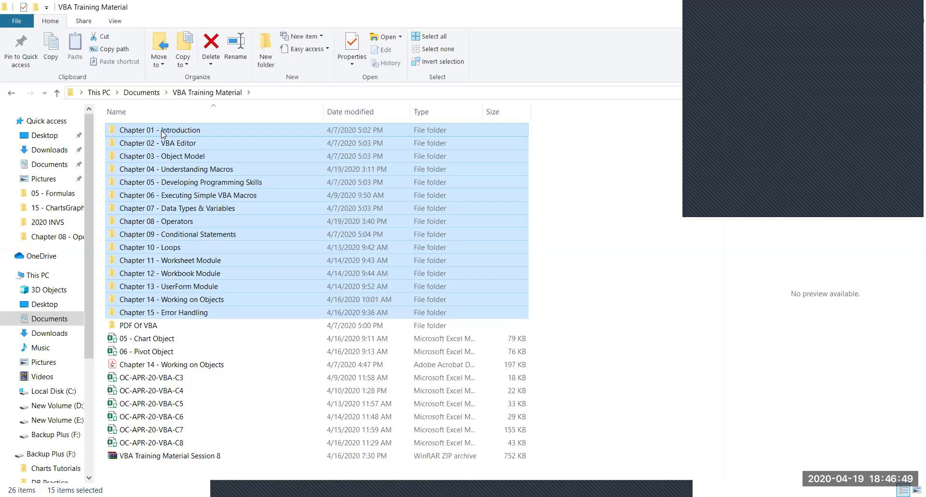
pyautogui.click(836, 52)
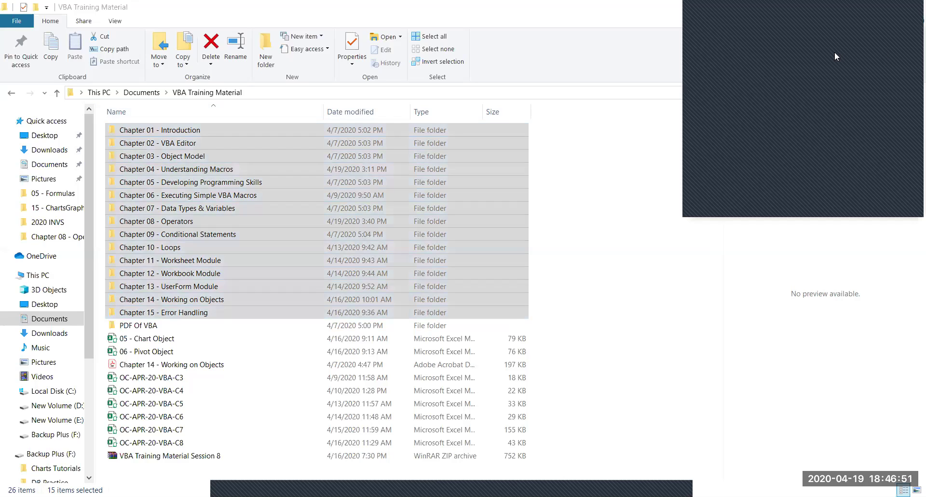
# Step: Open the Chapter 01 - Introduction folder briefly and go back to VBA Training Material
pyautogui.click(226, 149)
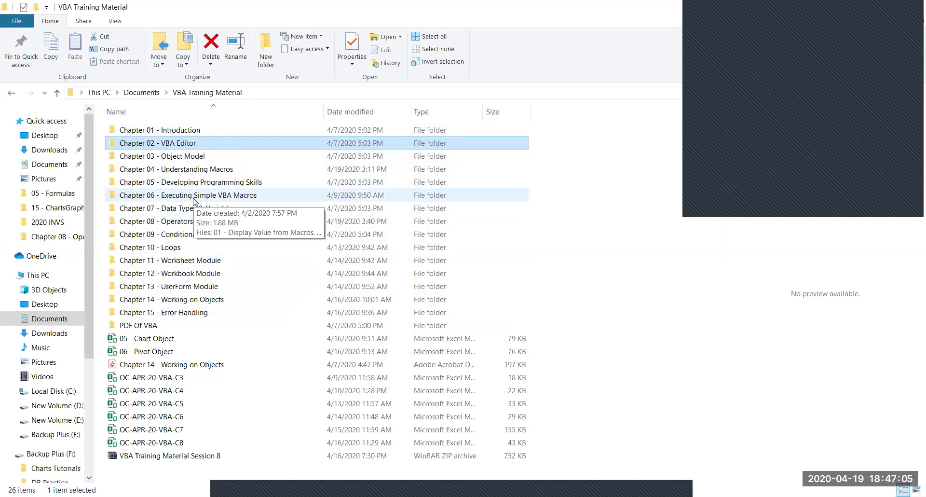
pyautogui.doubleClick(178, 135)
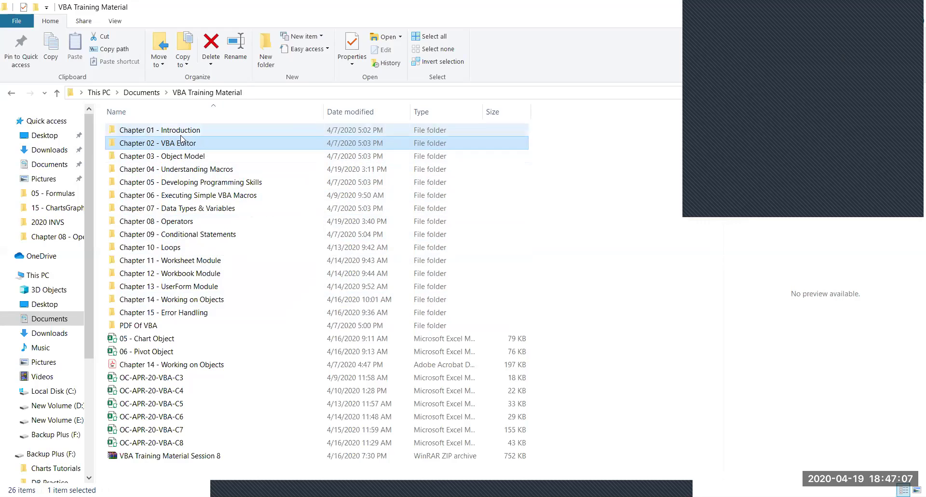
pyautogui.hotkey('alt', 'Left')
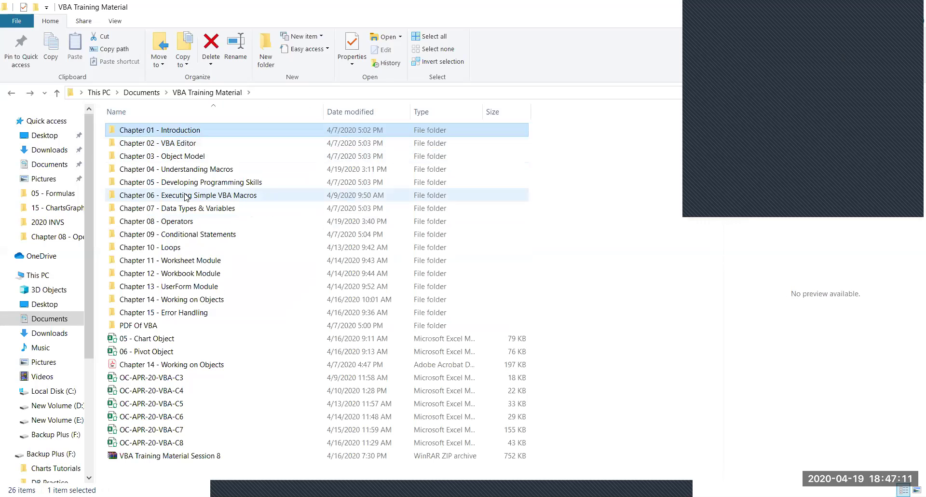
# Step: Open the Chapter 08 - Operators folder, select its Operators workbook and its PDF in turn, and return to VBA Training Material
pyautogui.doubleClick(178, 221)
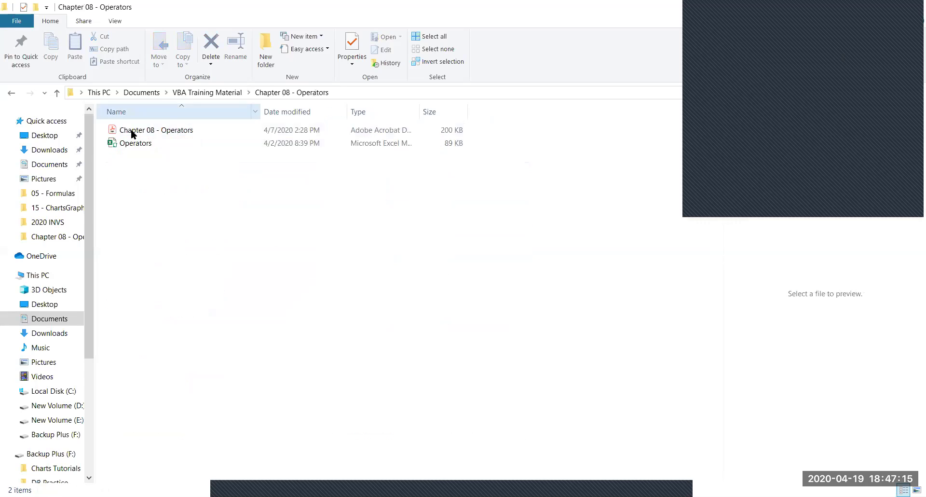
pyautogui.click(154, 144)
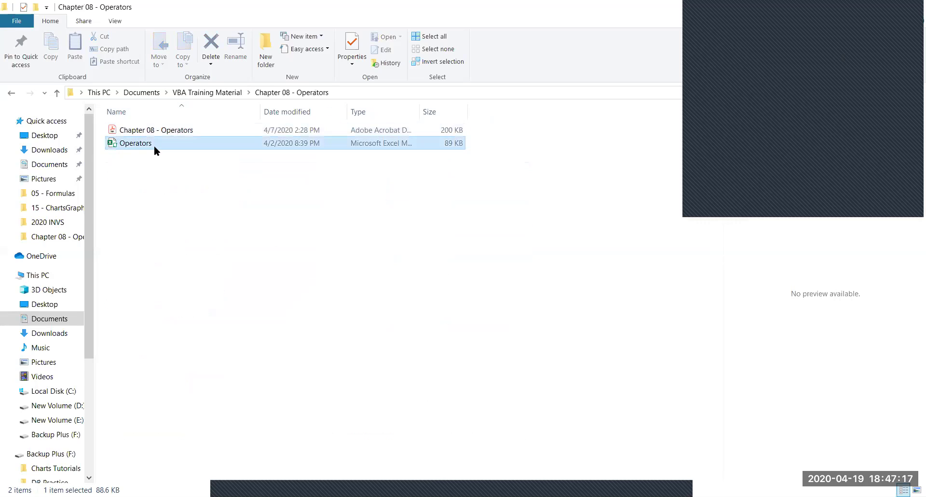
pyautogui.click(165, 136)
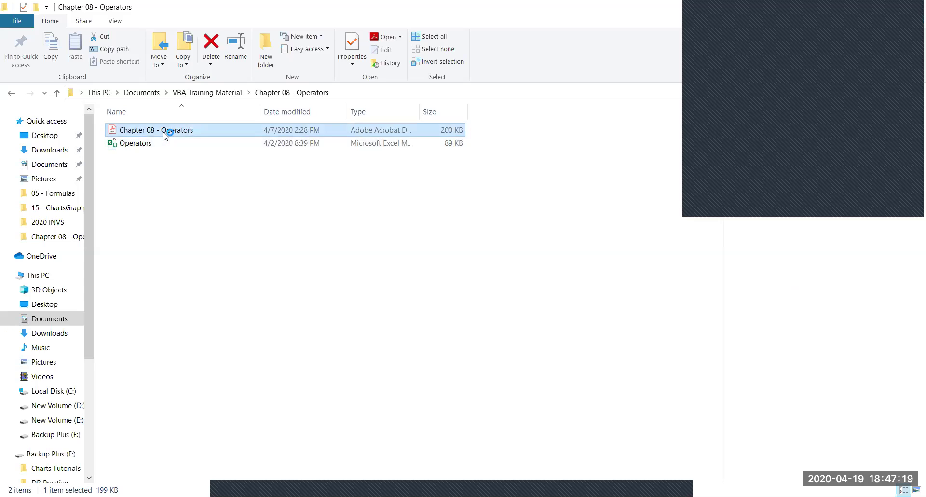
pyautogui.click(214, 94)
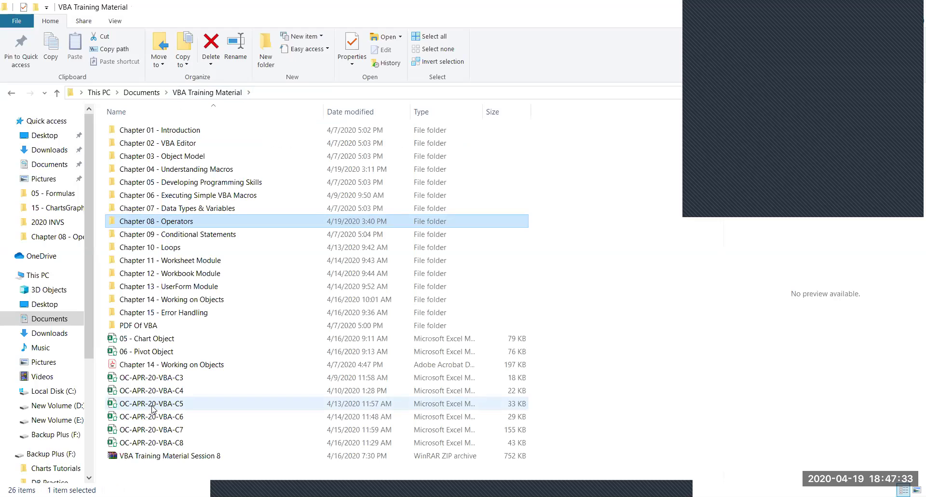
# Step: Point out individual VBA folders by selecting Chapter 12 - Workbook Module, Chapter 15 - Error Handling and Chapter 01 - Introduction
pyautogui.click(201, 274)
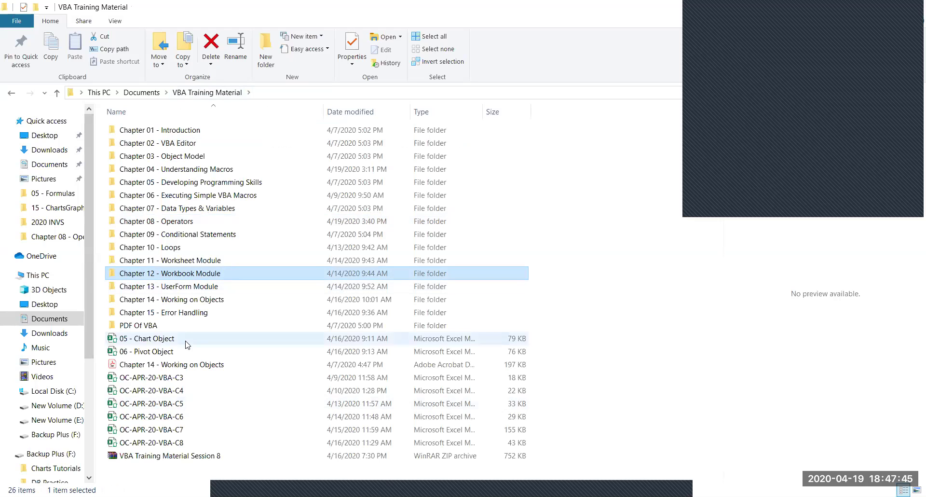
pyautogui.click(184, 318)
pyautogui.click(182, 133)
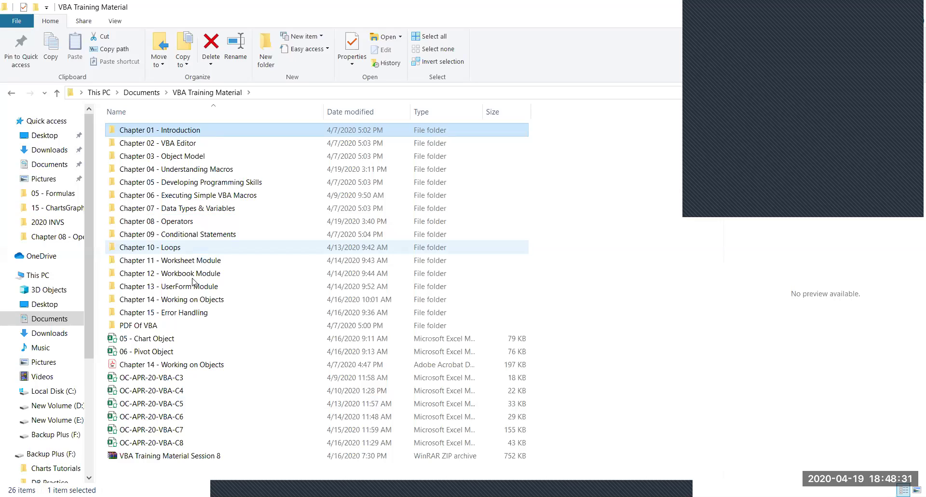
pyautogui.click(205, 313)
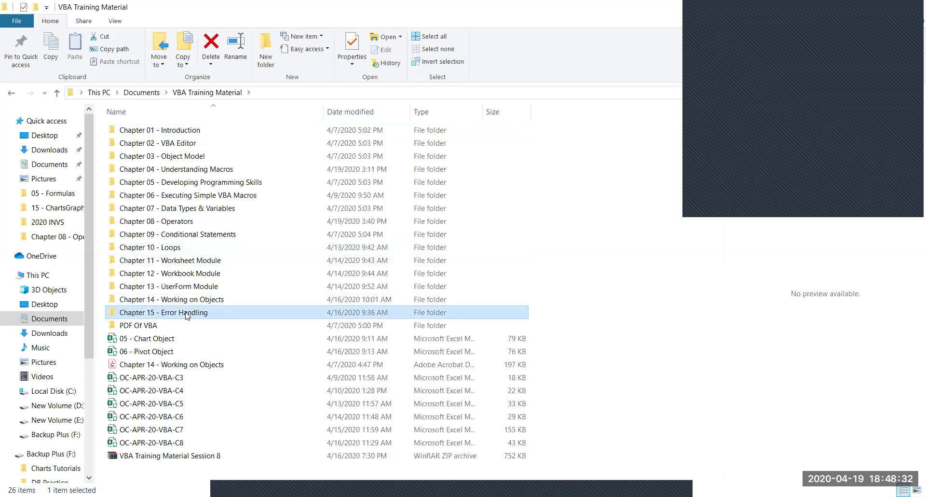
pyautogui.click(175, 134)
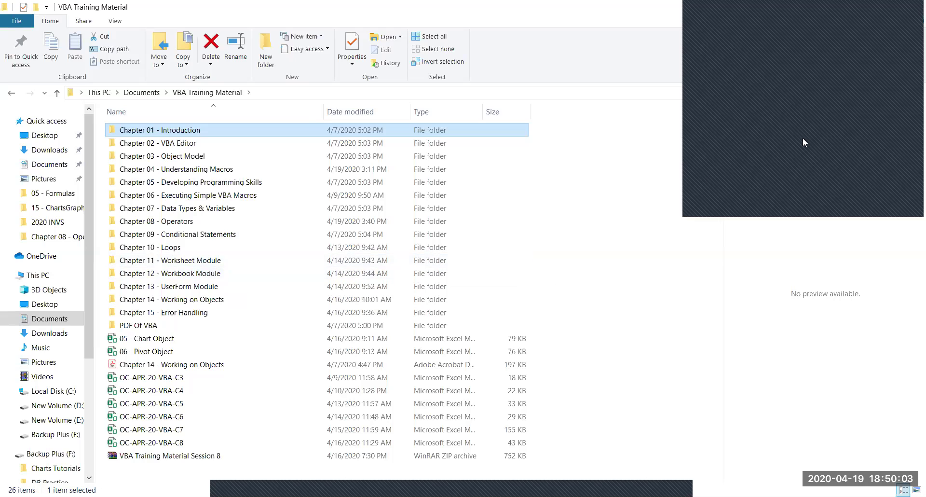
# Step: Switch to the Excel workbook titled Report on Sales Analytics for SME Companies and enter its State wise Region Report from the cover page
pyautogui.click(911, 141)
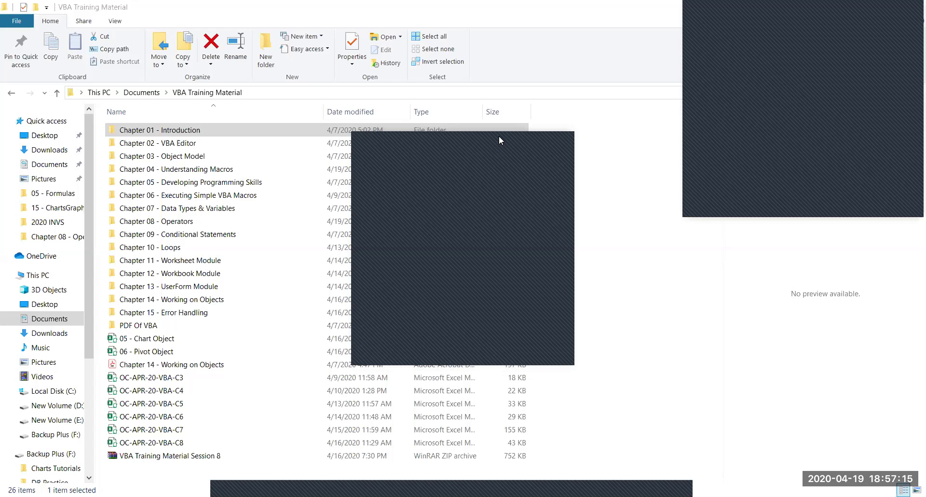
pyautogui.click(416, 475)
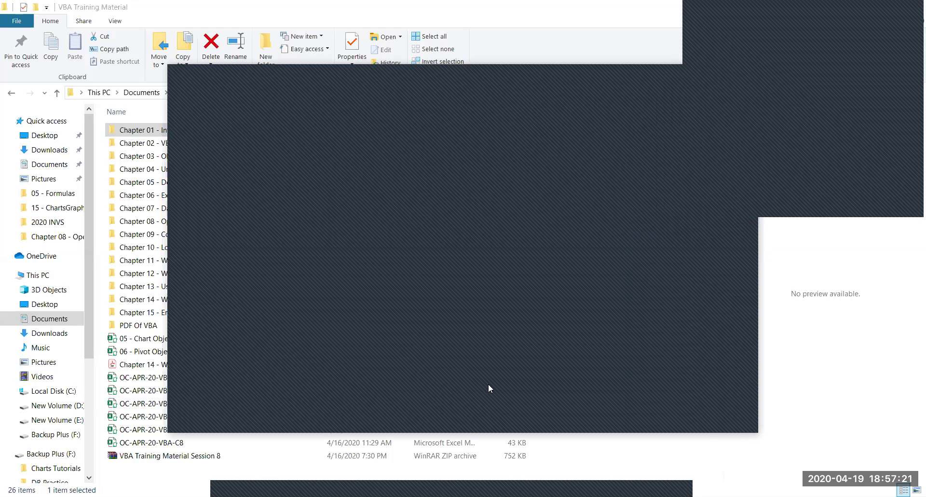
pyautogui.click(702, 415)
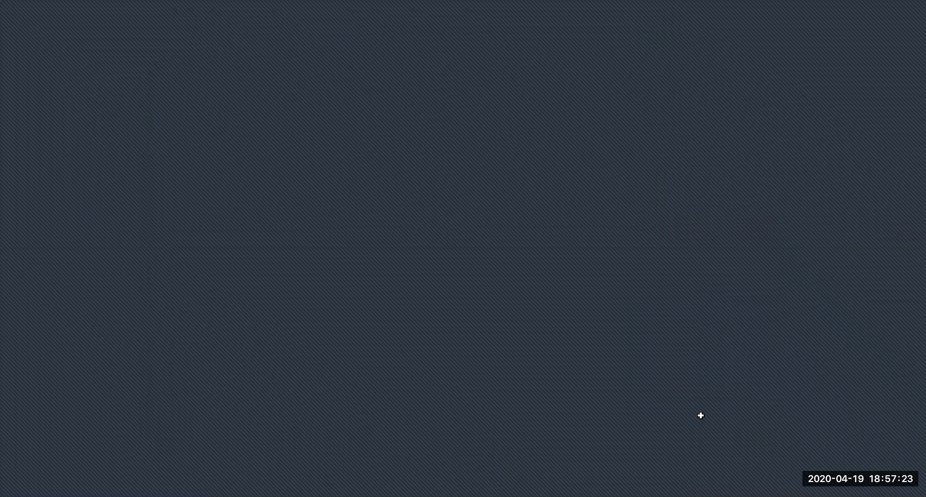
pyautogui.click(593, 60)
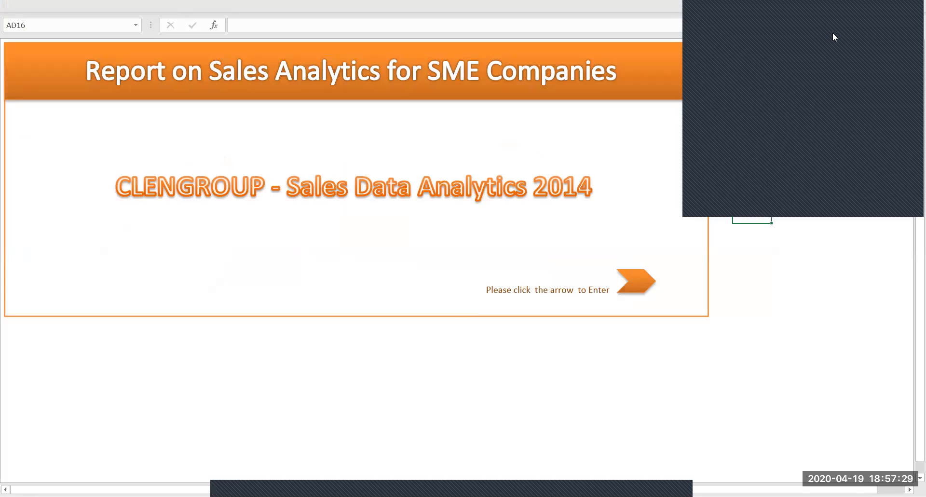
pyautogui.click(844, 37)
pyautogui.click(640, 288)
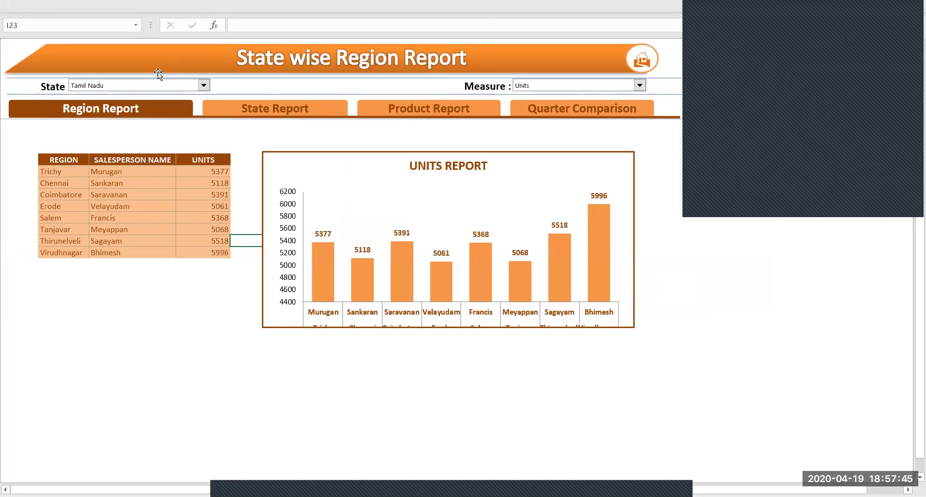
# Step: Set the Region Report's state to Karnataka, then back to Tamil Nadu, to show the table and chart updating
pyautogui.click(178, 85)
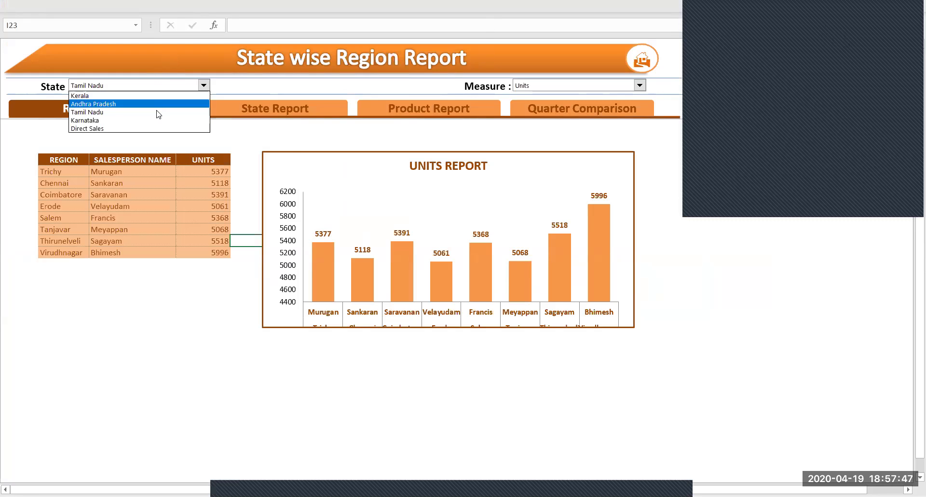
pyautogui.click(164, 95)
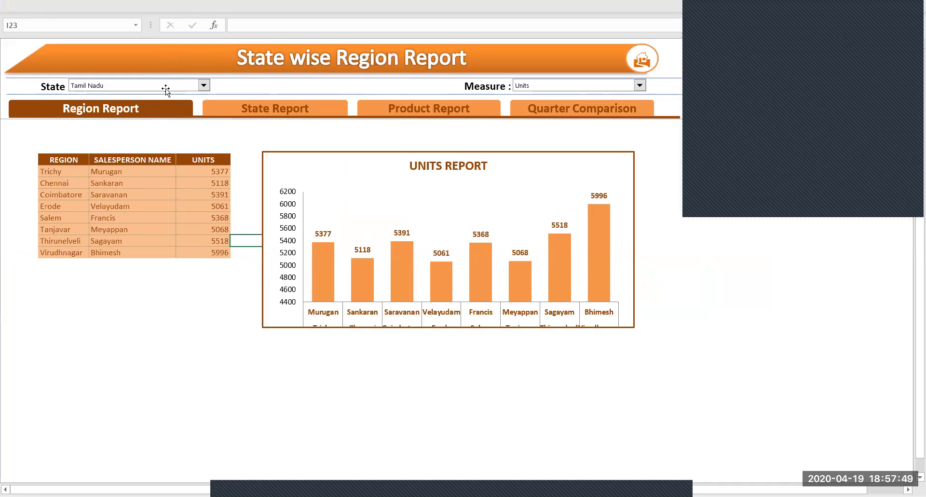
pyautogui.click(166, 90)
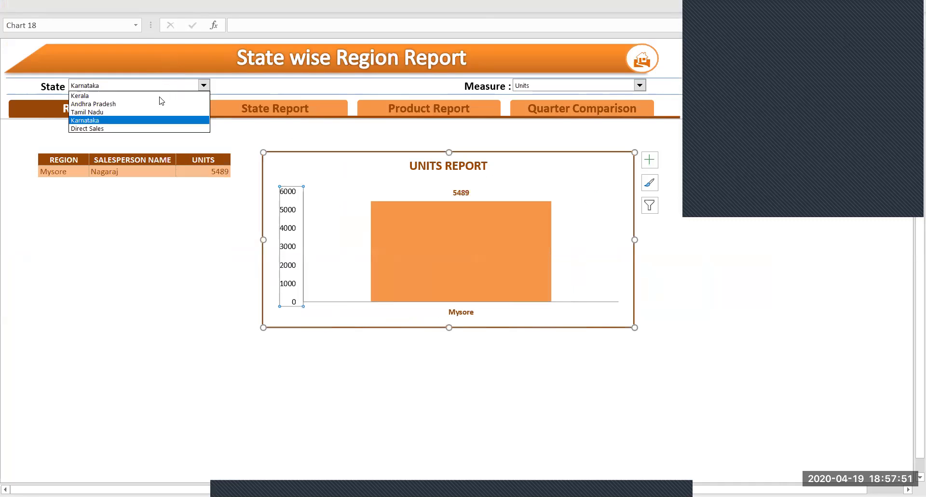
pyautogui.click(151, 115)
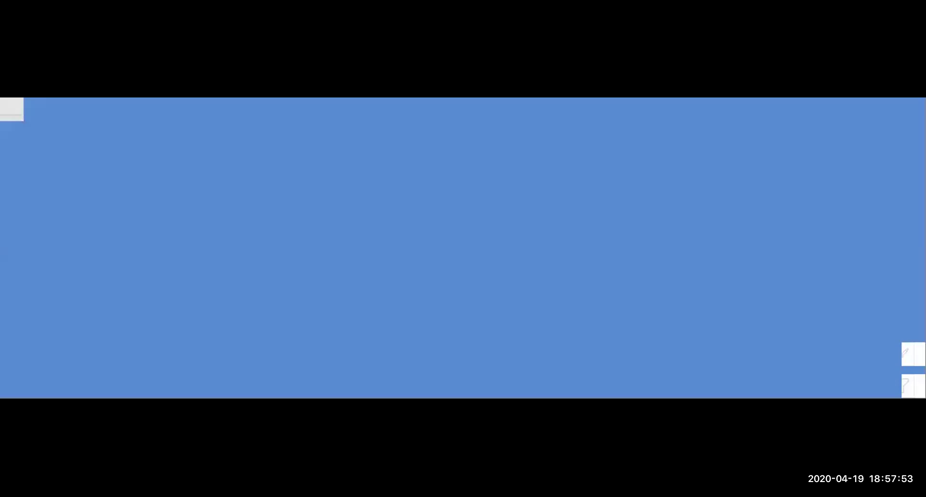
# Step: Open the Product wise State Report and set its measure to Sales and its product to Product 1
pyautogui.click(314, 113)
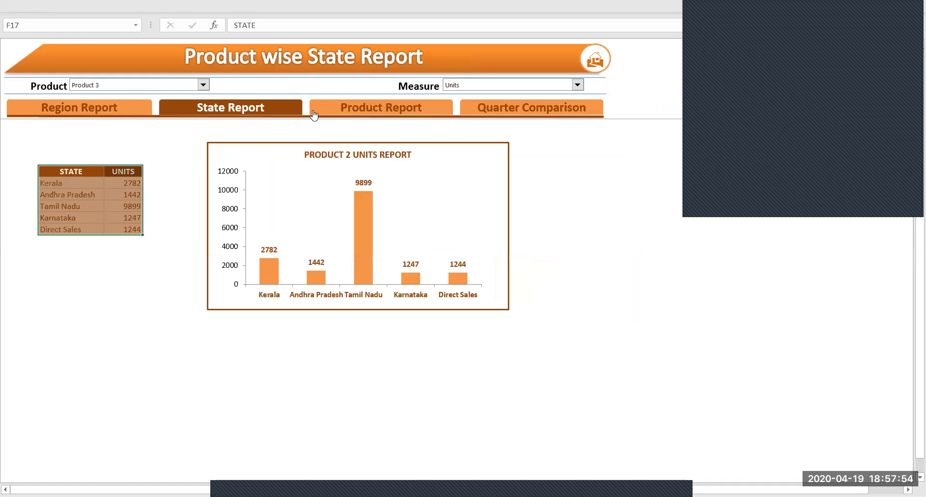
pyautogui.click(487, 86)
pyautogui.click(484, 96)
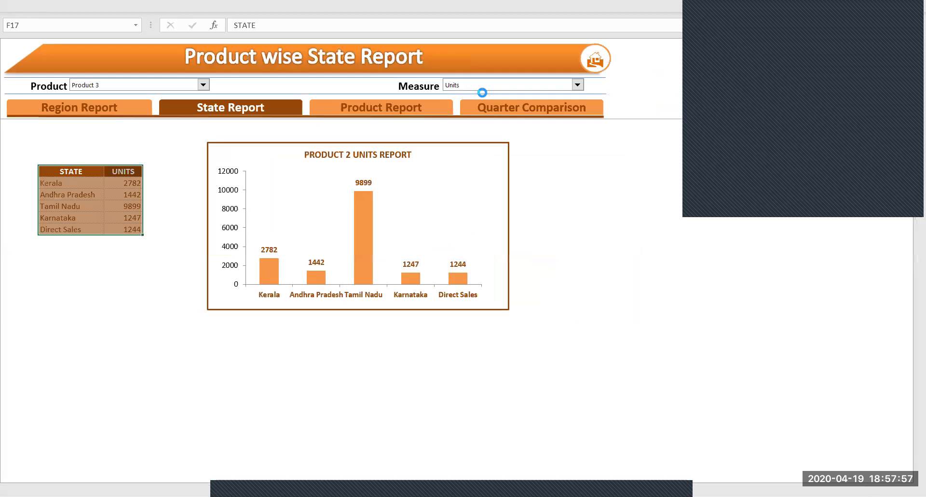
pyautogui.click(158, 88)
pyautogui.click(155, 96)
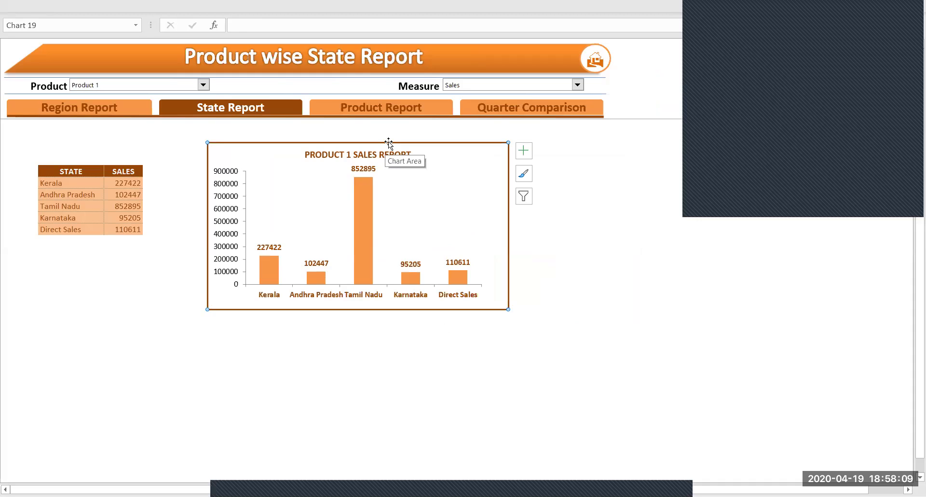
# Step: View the dashboard's Product Report page and its Quarter Comparison page
pyautogui.click(394, 108)
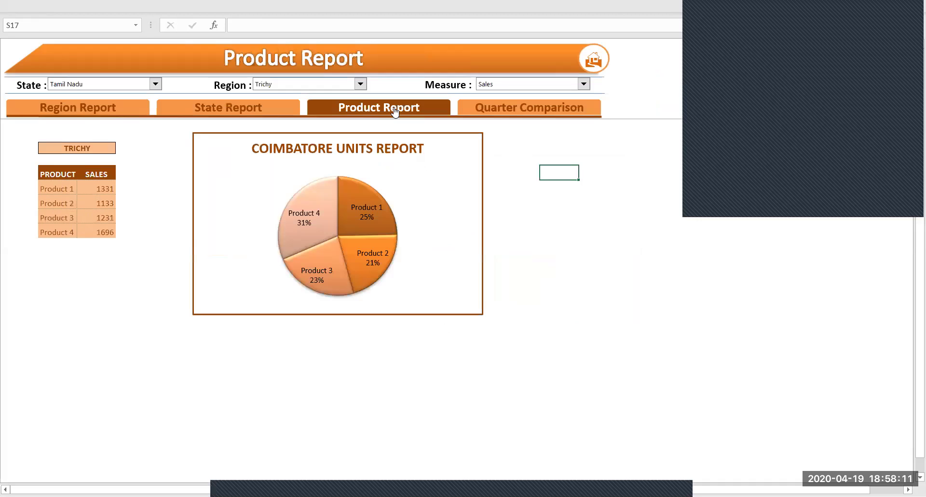
pyautogui.click(491, 108)
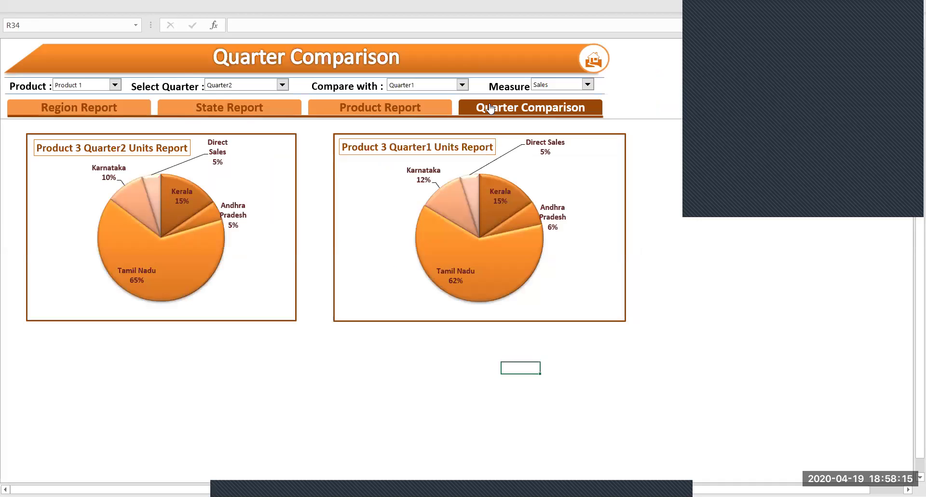